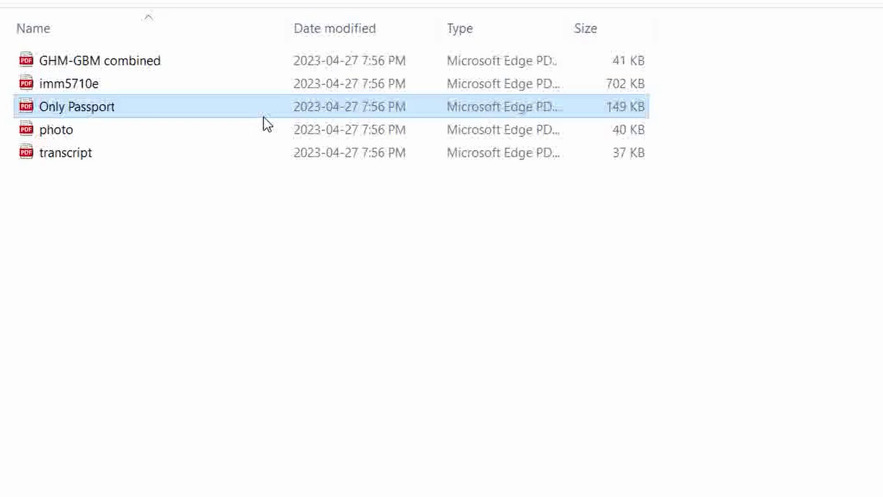
- Point out the photo, transcript and GHM-GBM combined files, then return to the IRCC reference-code page
left_click(238, 131)
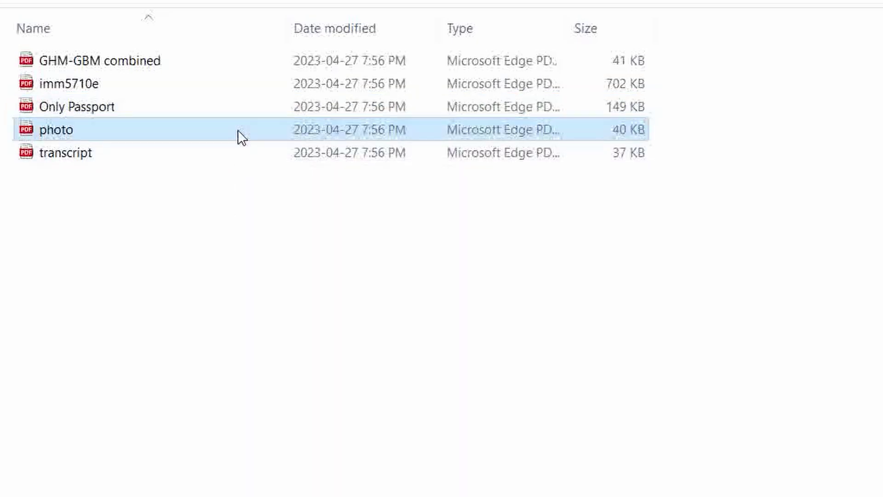
left_click(128, 152, "ctrl")
left_click(128, 153)
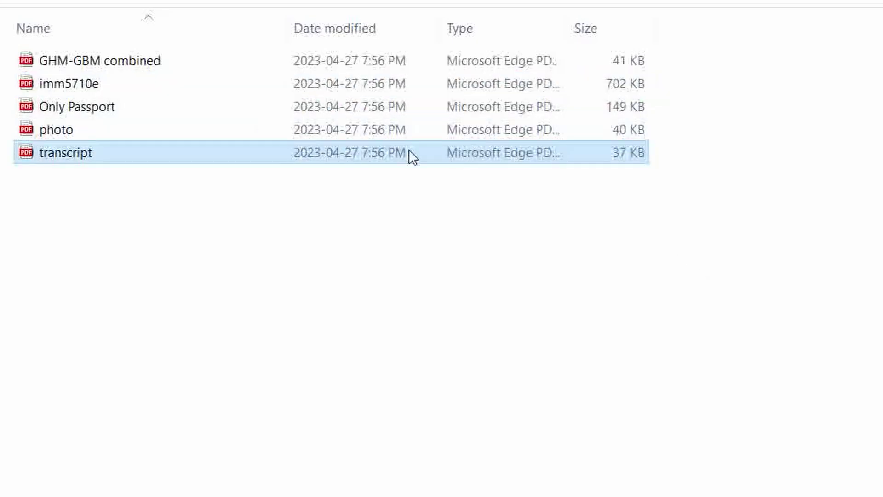
left_click(374, 64)
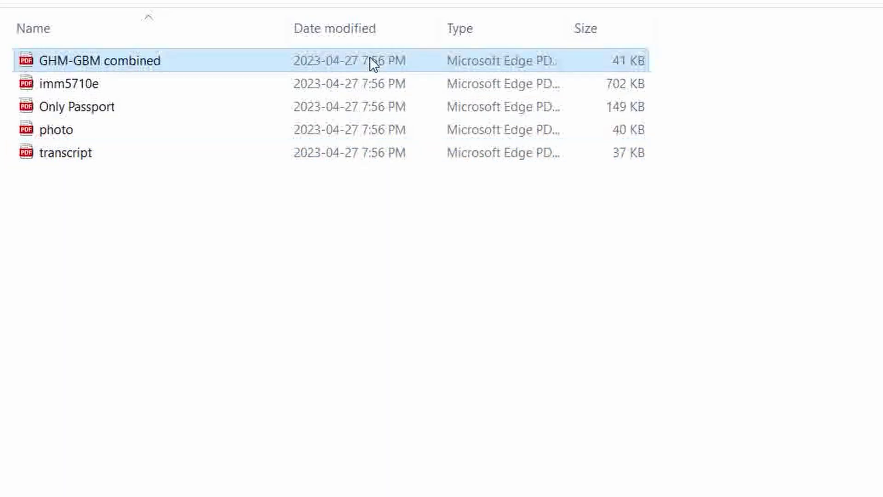
left_click(301, 152)
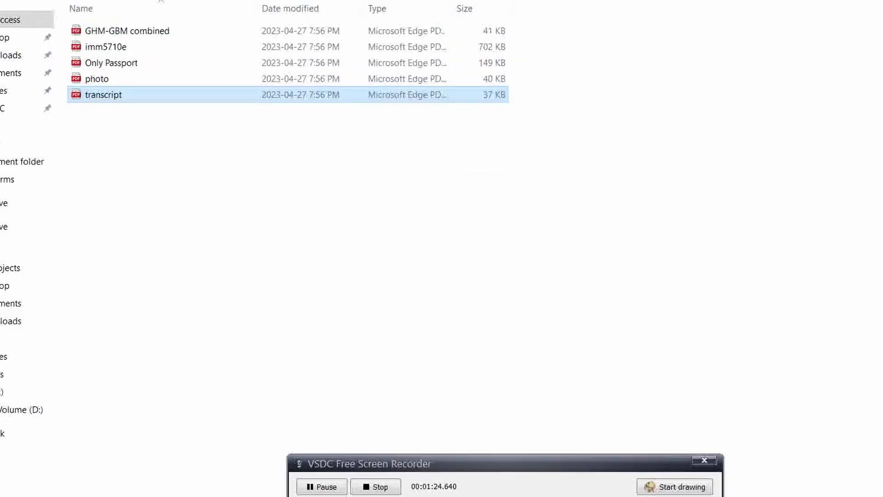
key("alt+Tab")
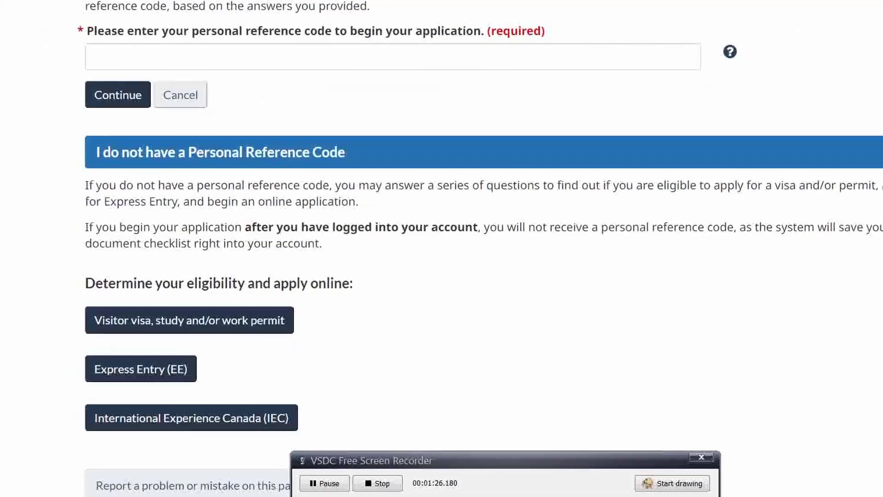
- Scroll through the My Grades page, then return to the Print a Letter page with Proof of Program Completion
key("ctrl+Tab")
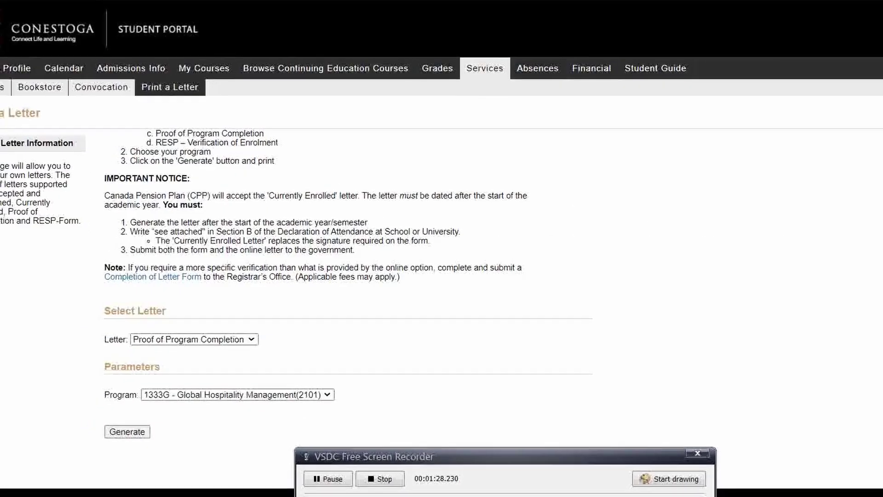
key("ctrl+Tab")
scroll(351, 242, "up", 2)
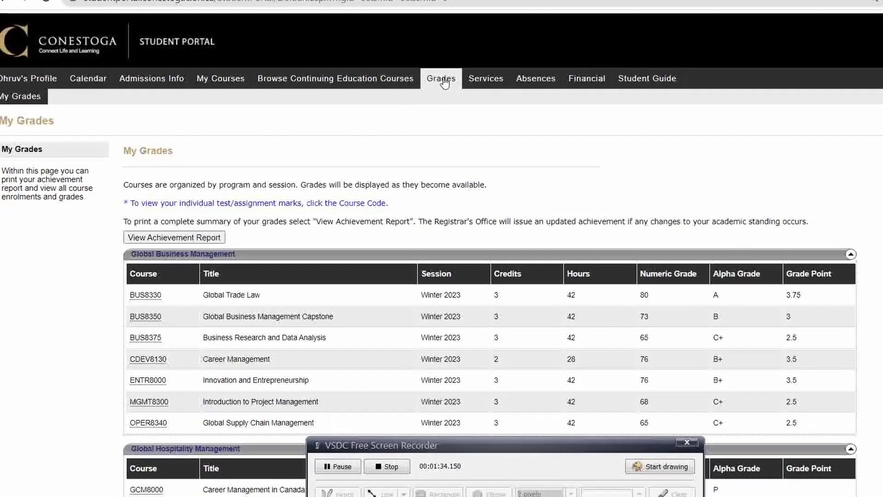
scroll(280, 247, "down", 7)
scroll(282, 248, "up", 7)
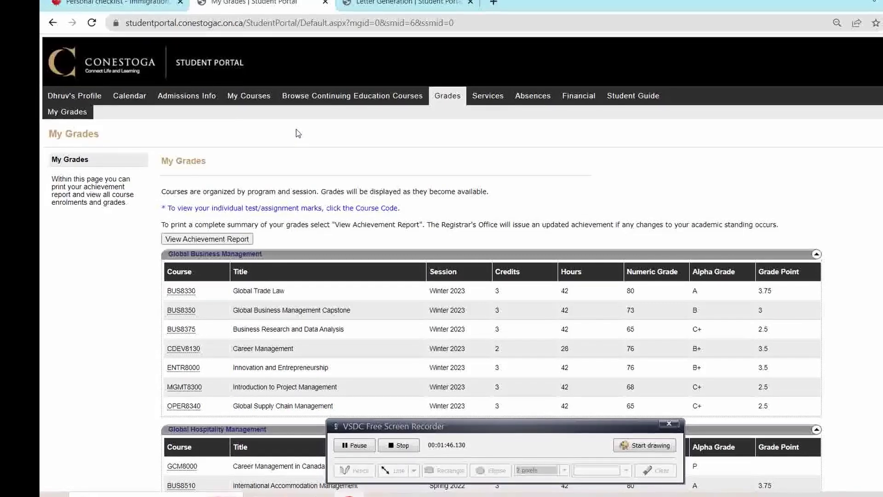
scroll(298, 131, "down", 2)
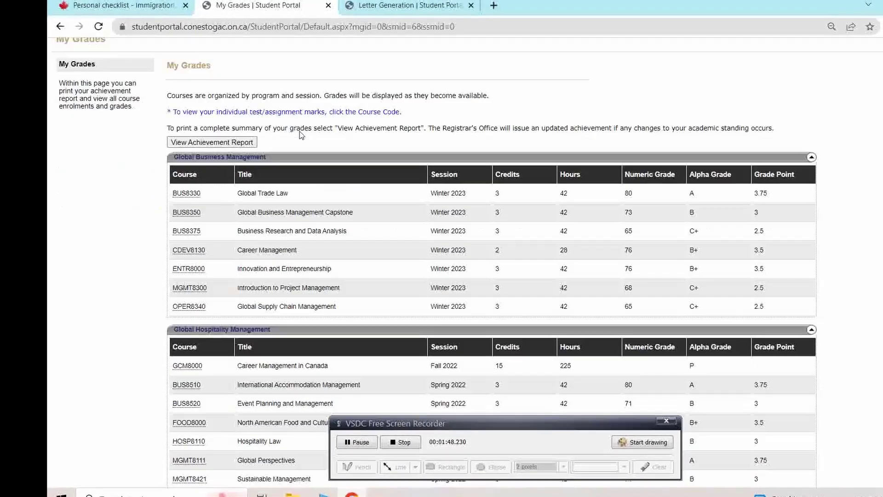
scroll(298, 131, "up", 2)
key("ctrl+Tab")
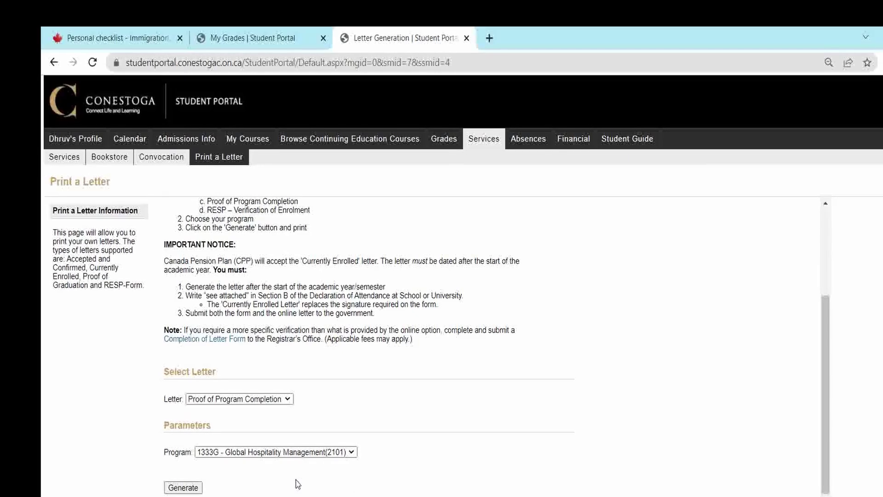
- Keep 1333G - Global Hospitality Management(2101) as the letter's program
left_click(297, 452)
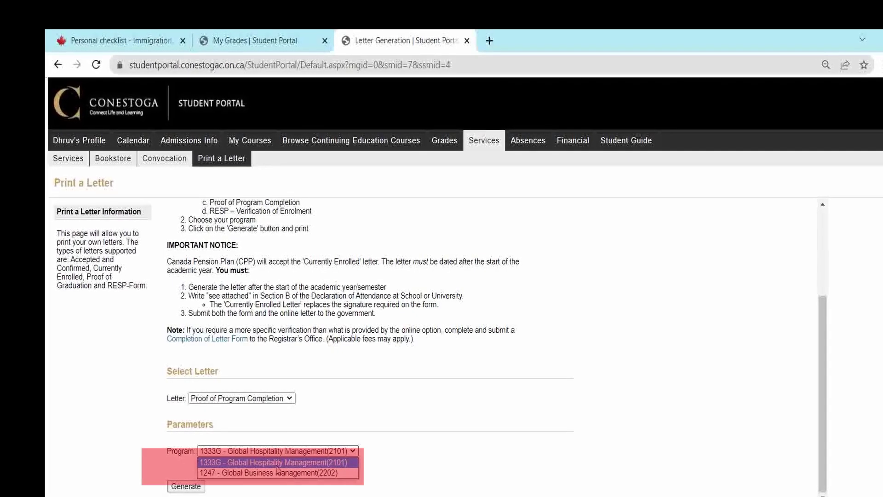
left_click(329, 459)
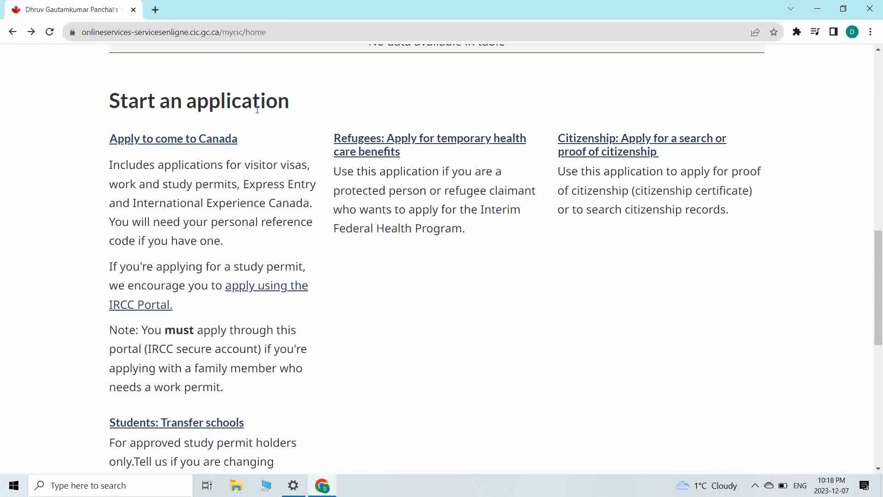
- Choose Apply to come to Canada and start the visitor visa, study or work permit eligibility check
scroll(257, 110, "down", 2)
scroll(257, 109, "up", 1)
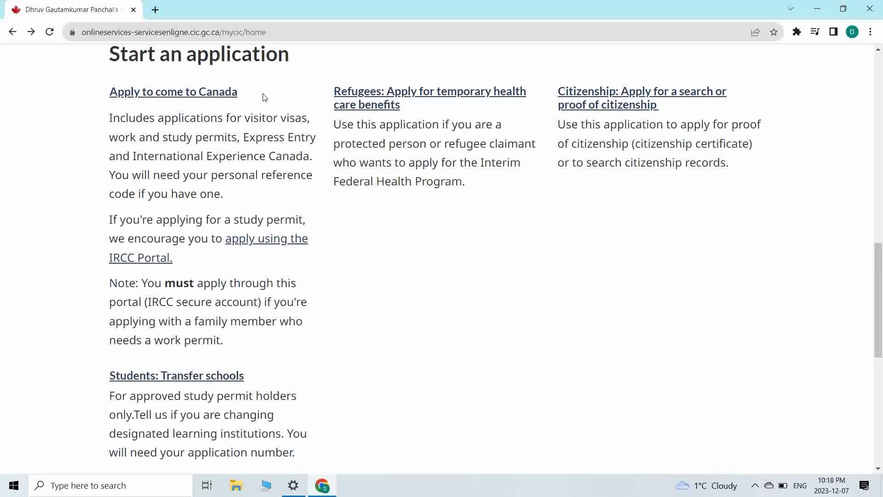
left_click(138, 98)
scroll(303, 151, "down", 6)
scroll(304, 151, "up", 2)
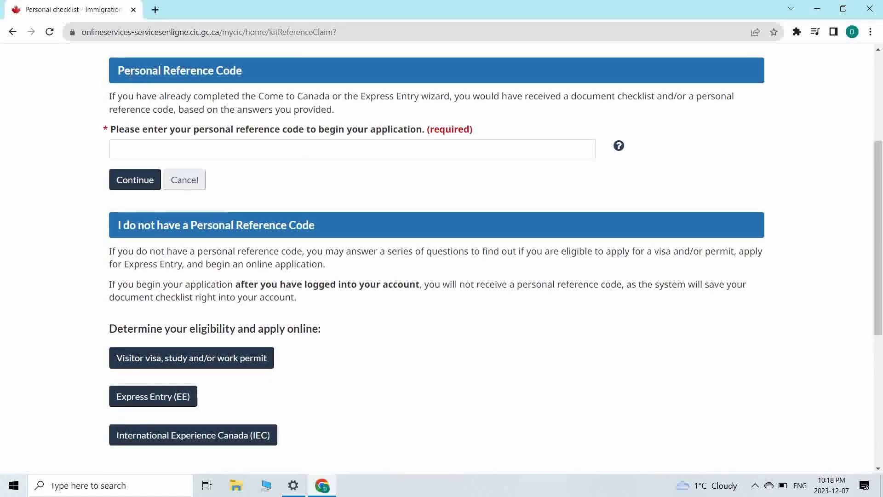
left_click_drag(113, 73, 255, 61)
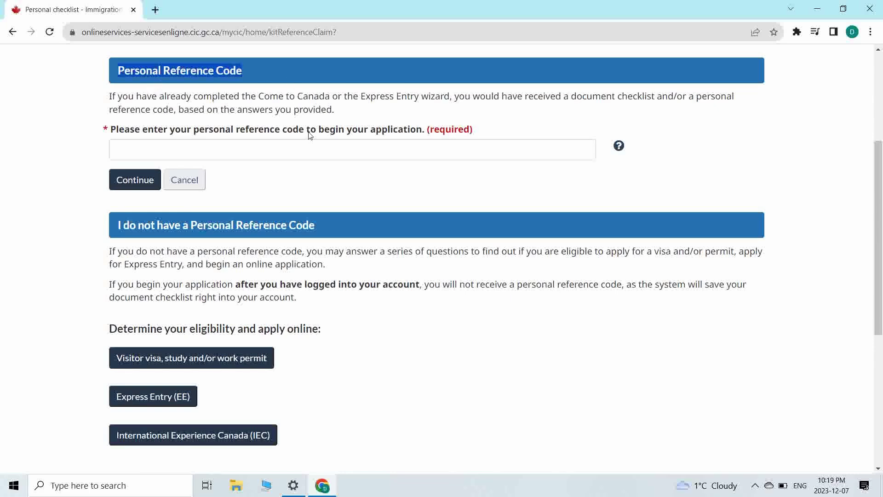
scroll(309, 133, "down", 2)
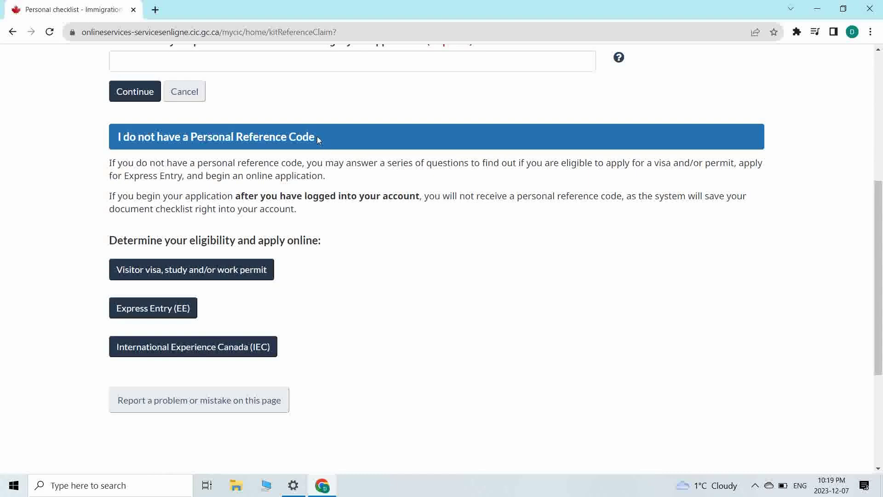
left_click_drag(317, 139, 137, 136)
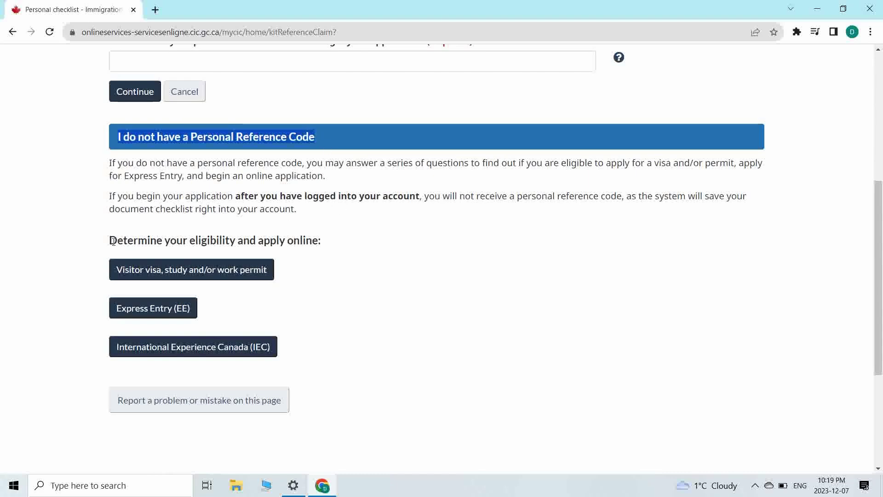
left_click_drag(110, 241, 271, 245)
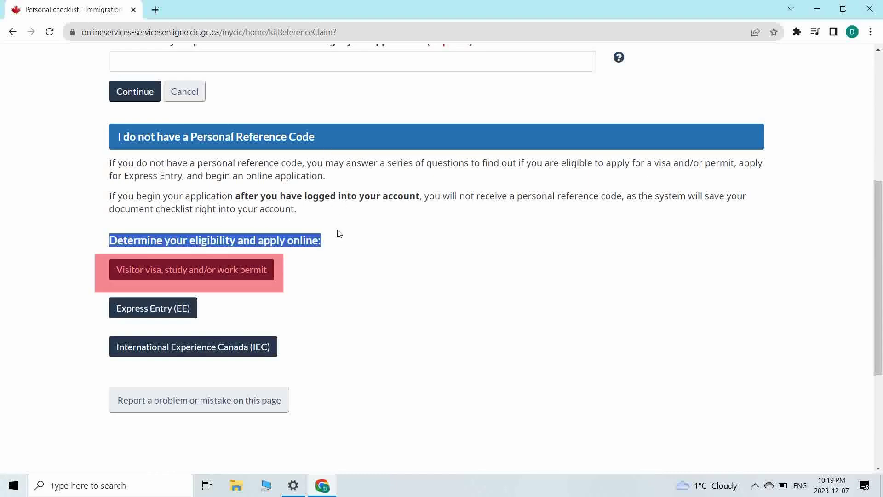
left_click(233, 270)
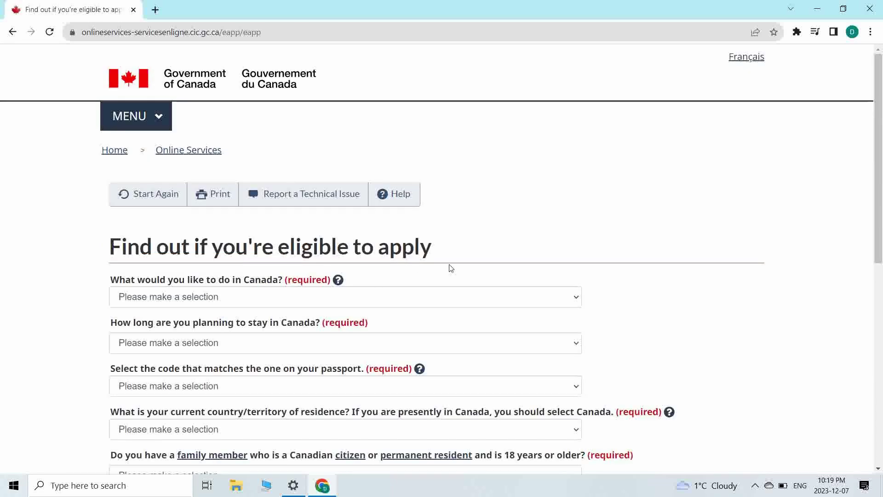
- Answer Work as the purpose and staying temporarily more than 6 months
scroll(451, 268, "down", 3)
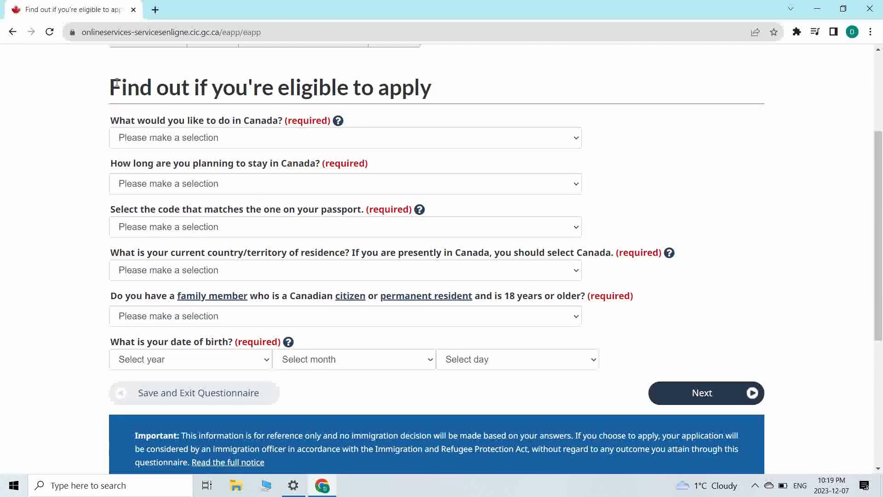
left_click_drag(236, 87, 432, 102)
left_click(2, 149)
left_click(225, 136)
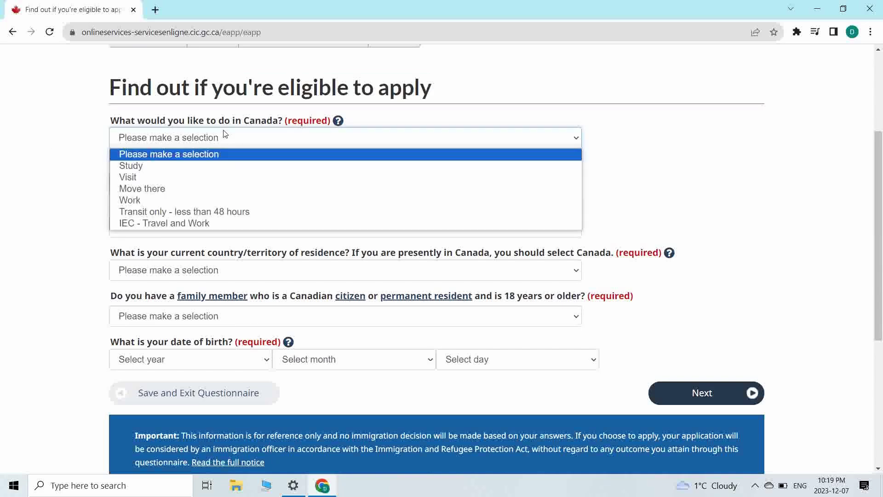
left_click(168, 201)
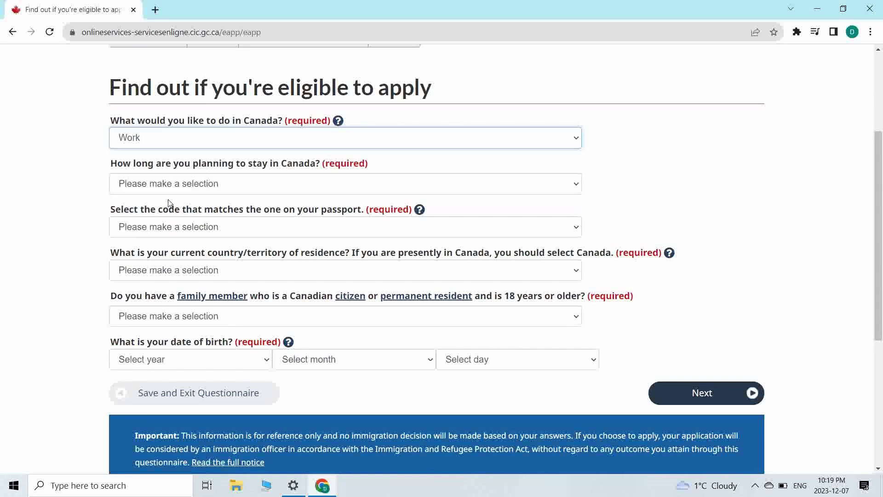
left_click(215, 183)
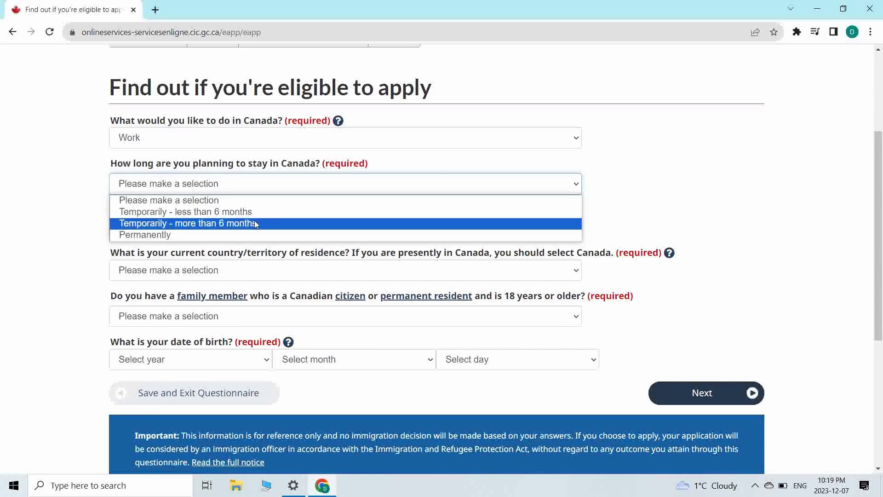
left_click(269, 223)
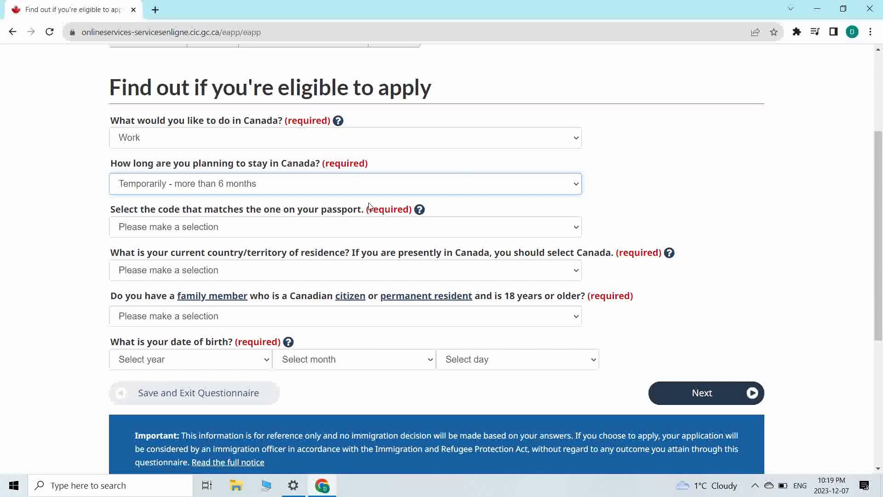
- Set passport code IND (India), residence Canada, and No to a Canadian family member
left_click(329, 223)
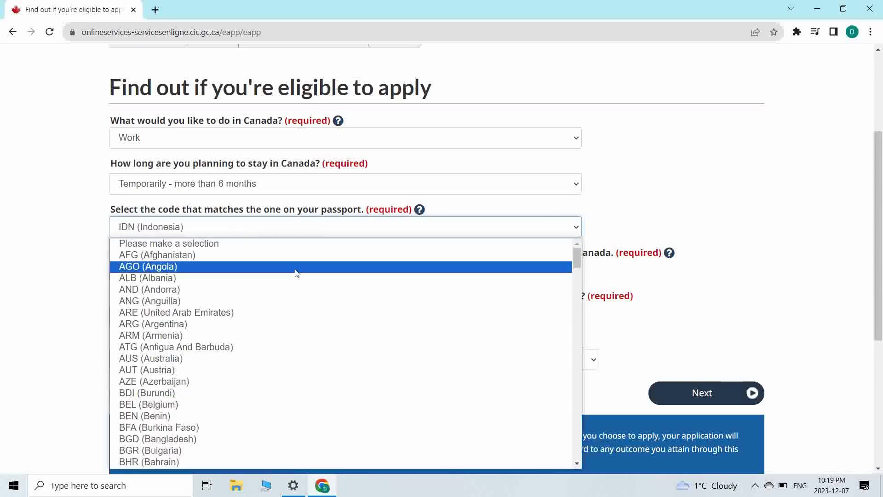
key("n")
key("Return")
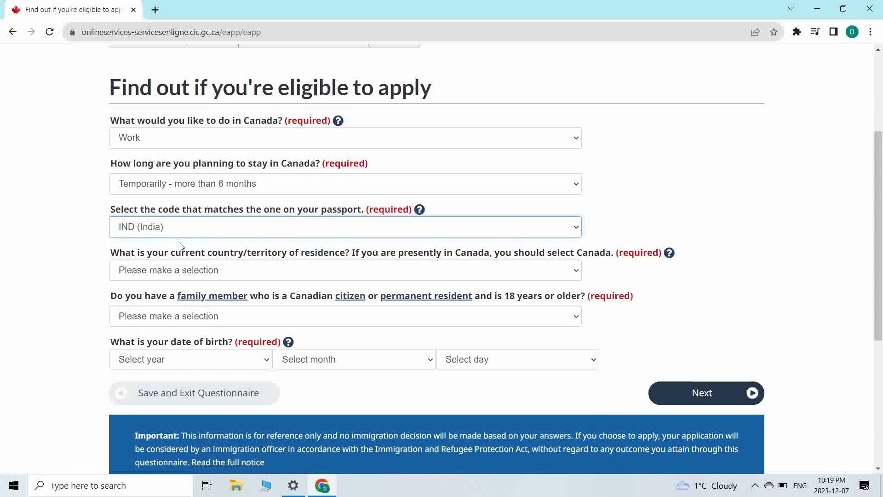
left_click(324, 270)
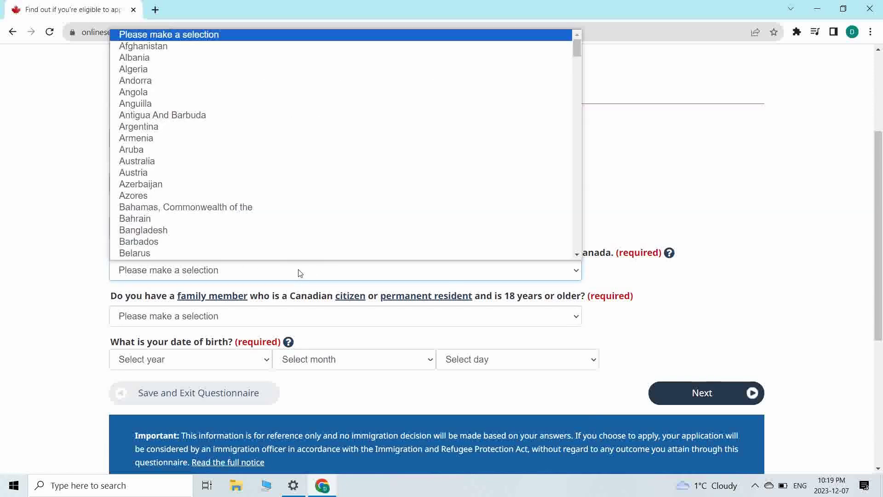
type("can")
left_click(308, 258)
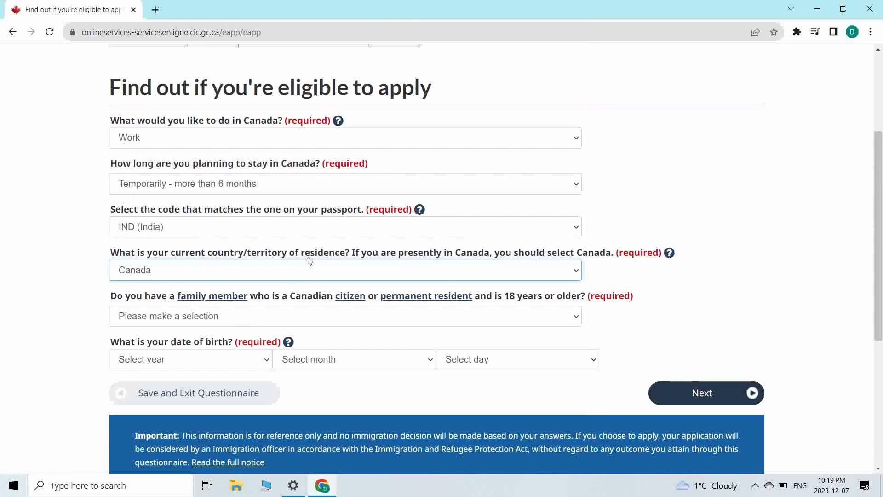
left_click(343, 317)
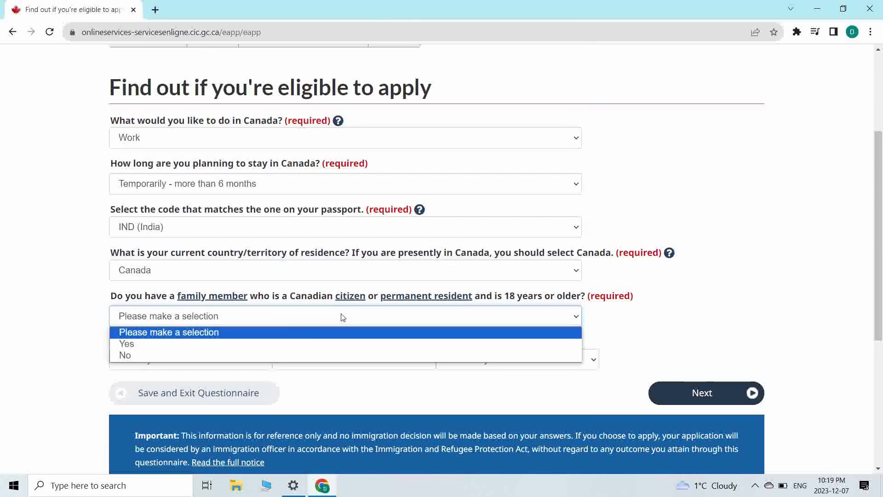
left_click(266, 355)
left_click(240, 362)
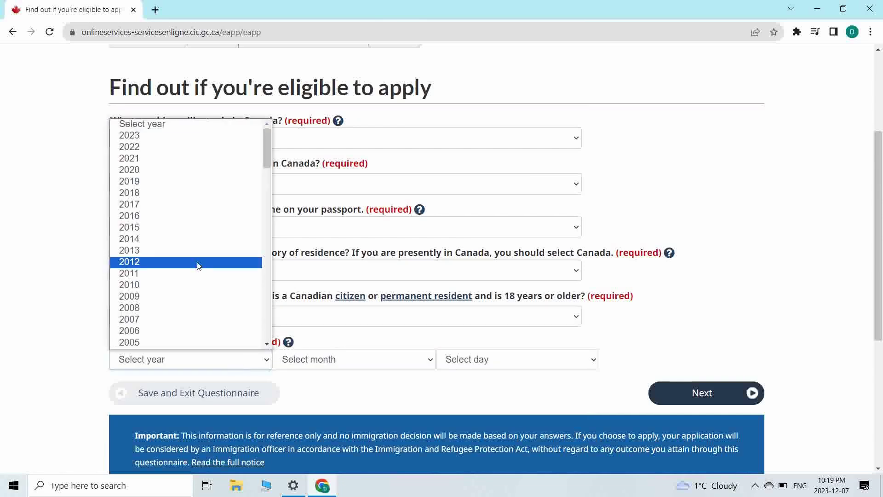
scroll(197, 262, "down", 4)
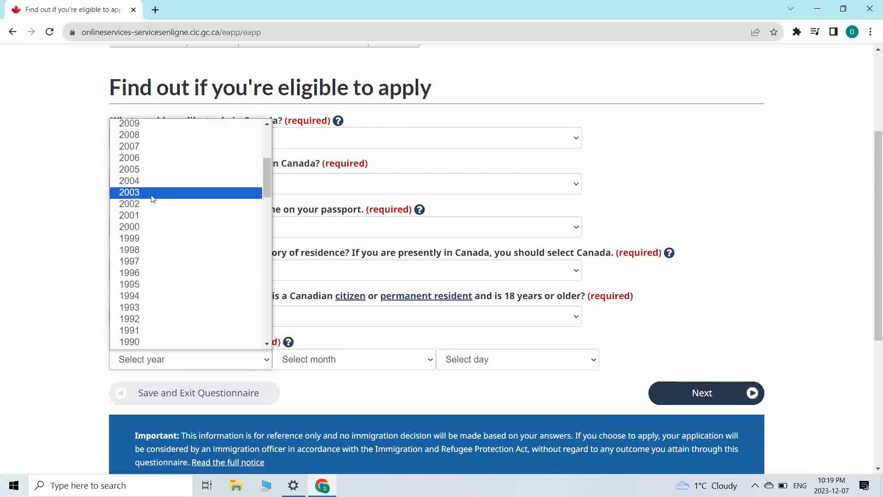
left_click(147, 283)
left_click(321, 360)
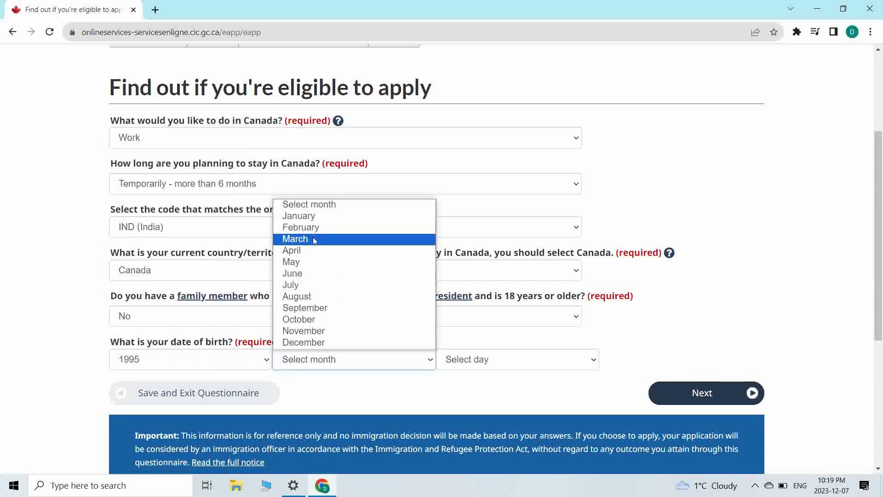
left_click(323, 252)
left_click(492, 365)
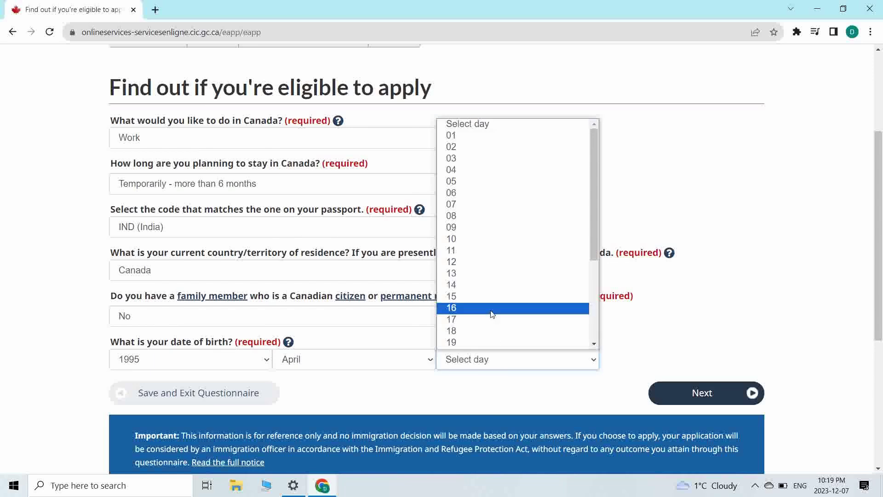
scroll(490, 312, "down", 1)
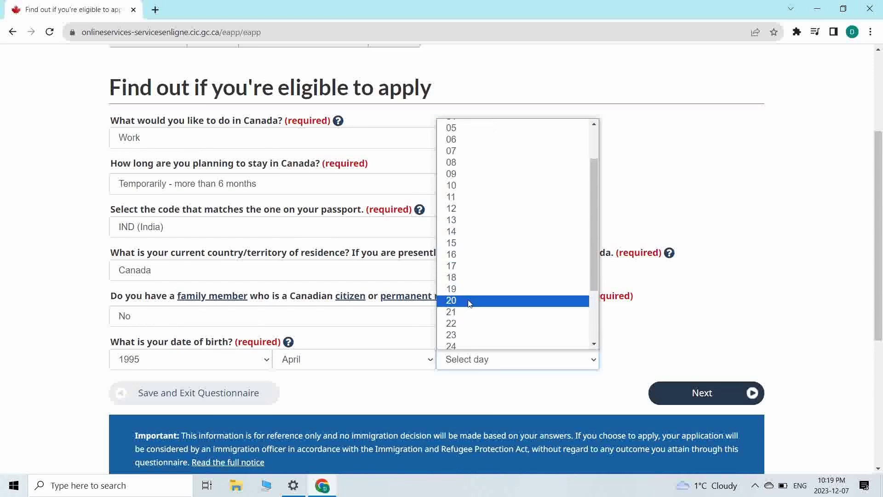
left_click(470, 299)
scroll(575, 376, "down", 2)
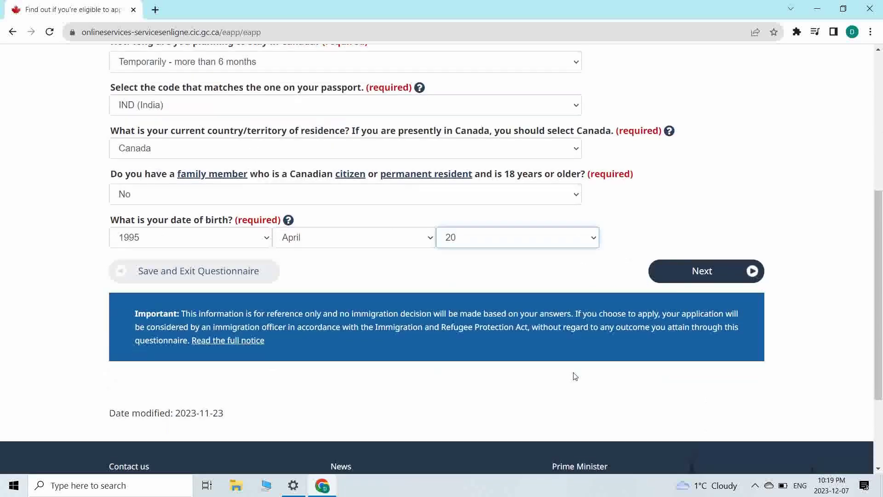
left_click(680, 271)
scroll(367, 207, "down", 2)
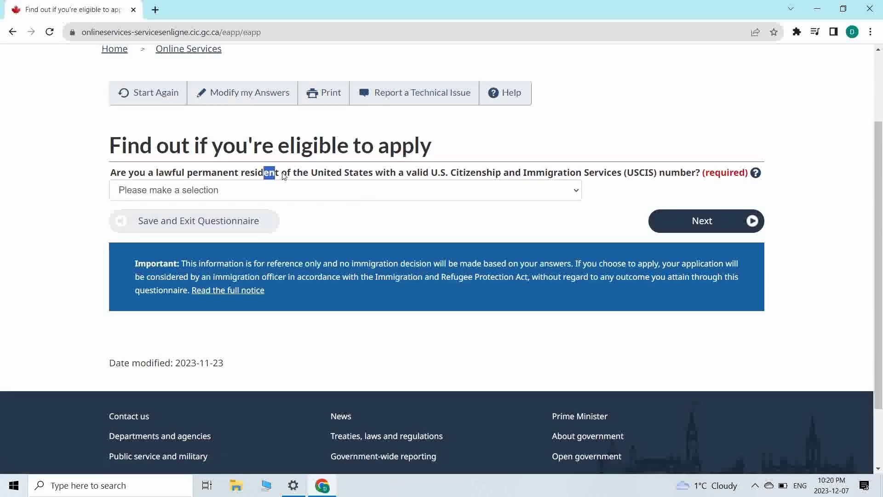
- Answer No to US permanent residency and set current immigration status to Student
left_click_drag(284, 176, 648, 183)
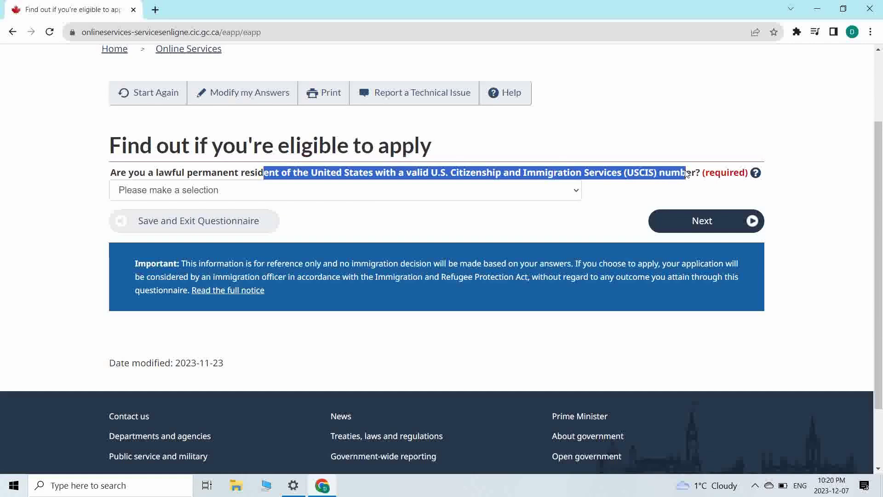
left_click(503, 194)
left_click(282, 231)
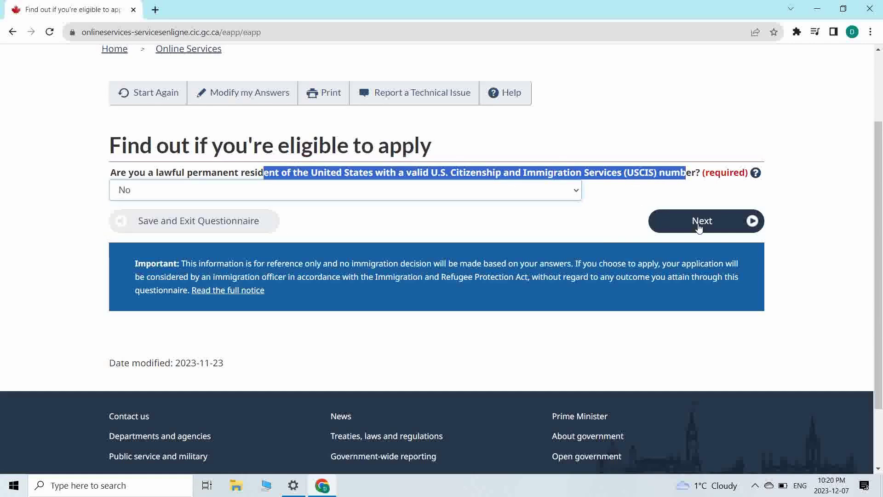
left_click(698, 227)
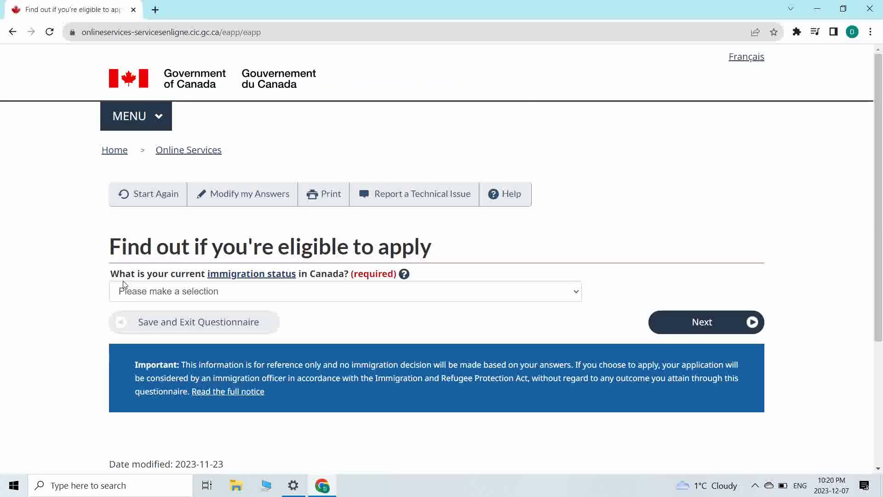
left_click_drag(149, 279, 348, 275)
left_click(277, 297)
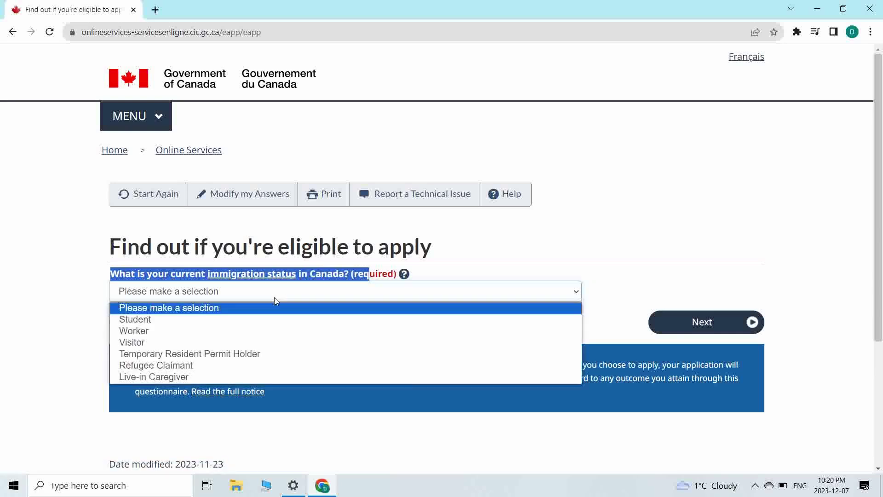
left_click(221, 319)
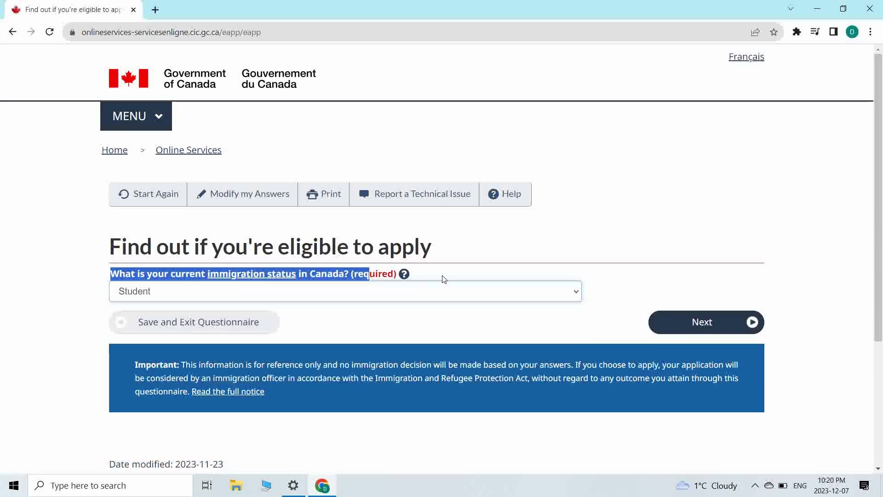
left_click(703, 326)
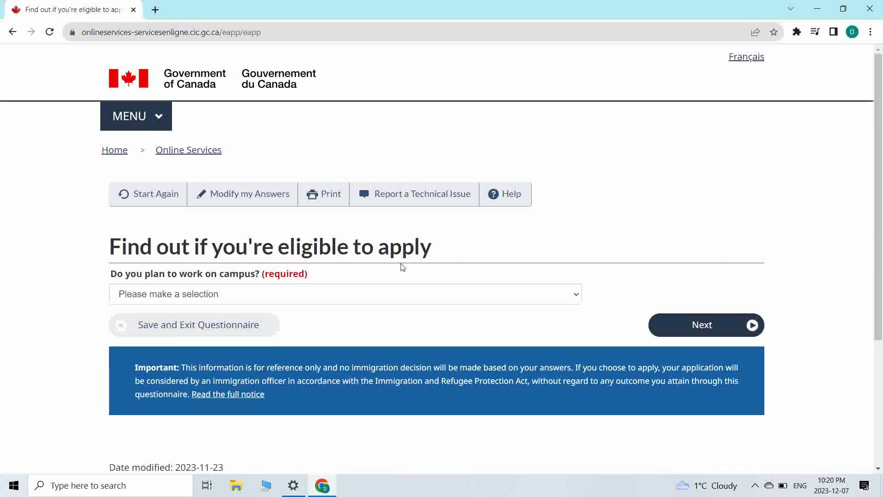
- Answer No to working on campus and No to being a full-time student
scroll(402, 267, "down", 1)
left_click_drag(248, 196, 259, 223)
left_click(256, 245)
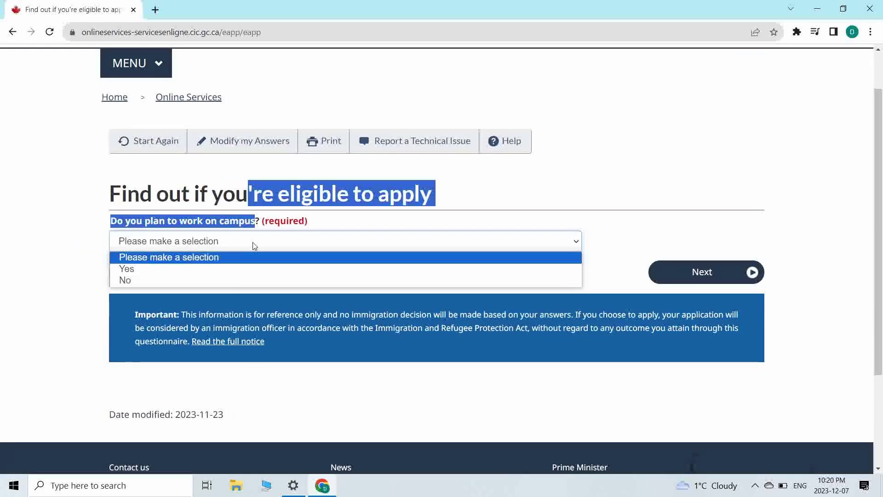
left_click(218, 281)
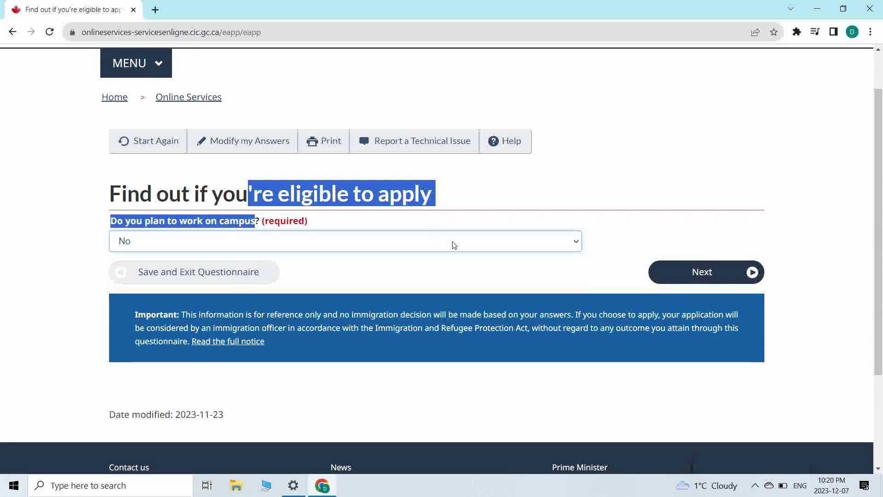
left_click(706, 176)
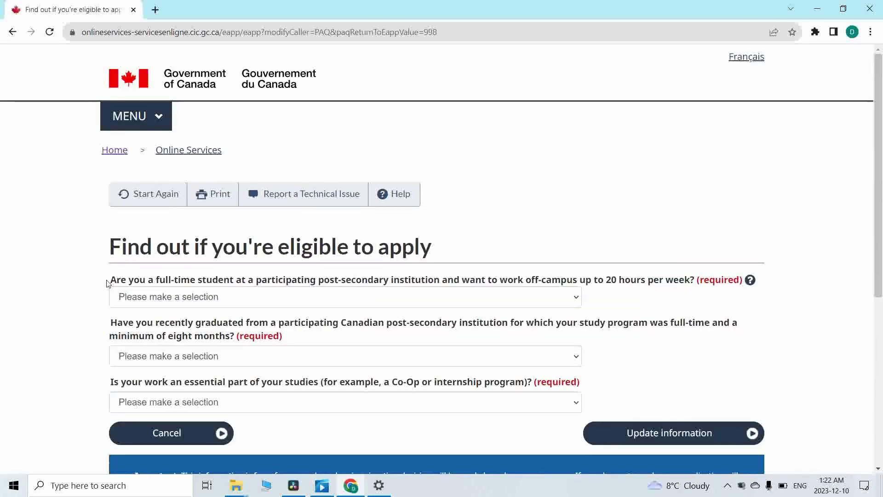
left_click_drag(109, 279, 688, 271)
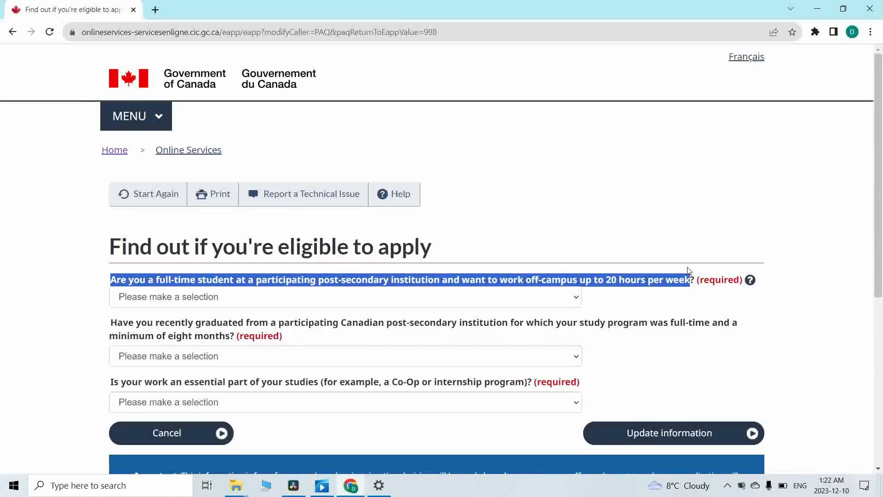
left_click(177, 300)
left_click(186, 335)
left_click(82, 310)
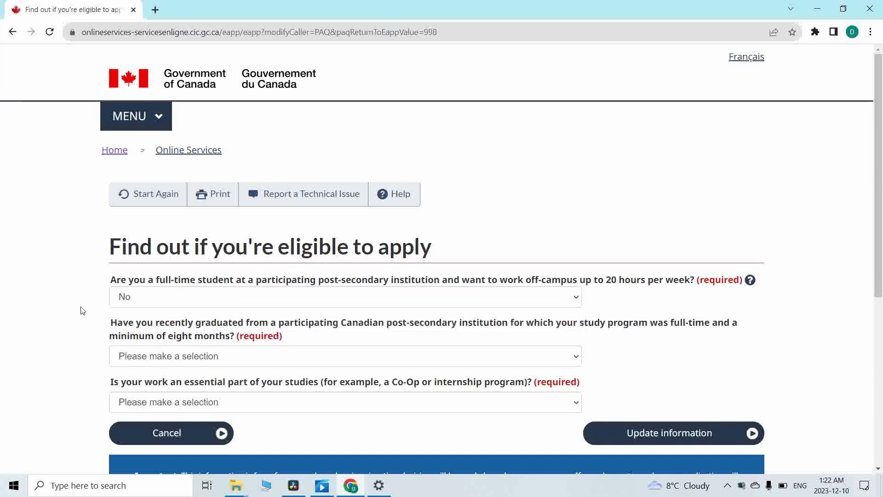
- Answer Yes to recently graduated and No to work being part of studies, then submit
left_click_drag(278, 328, 650, 331)
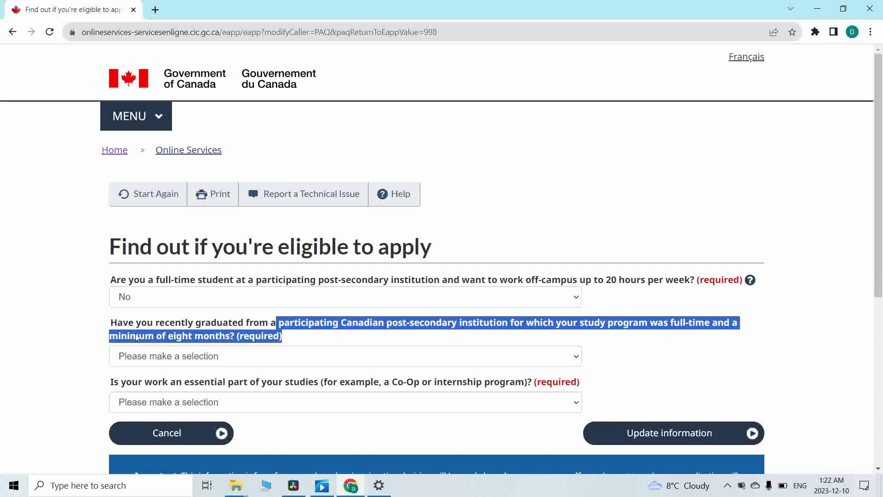
left_click(218, 357)
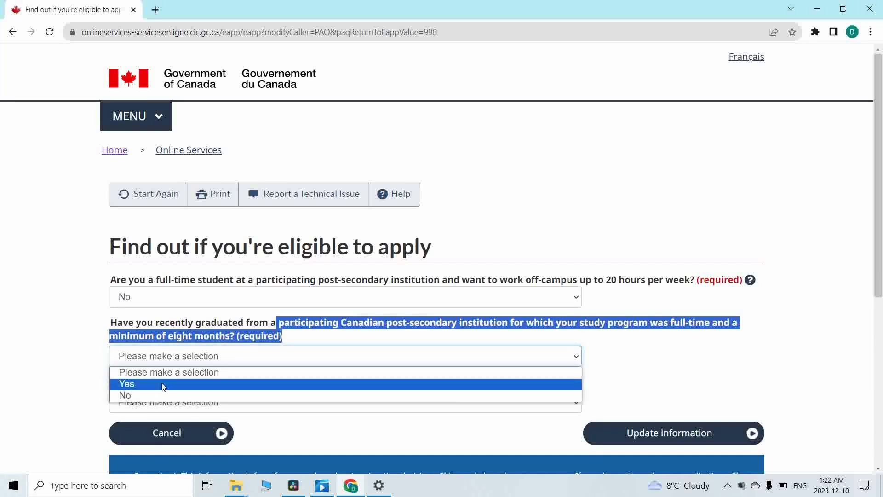
left_click(162, 385)
left_click(118, 337)
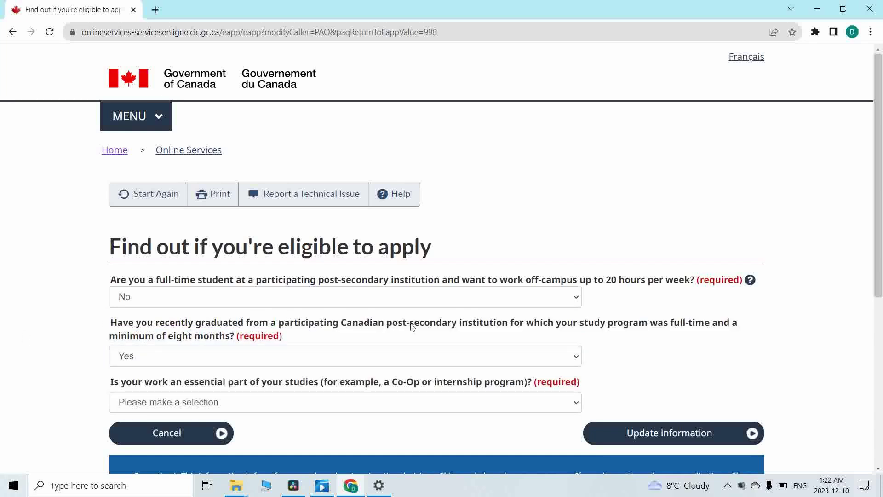
left_click_drag(117, 380, 532, 391)
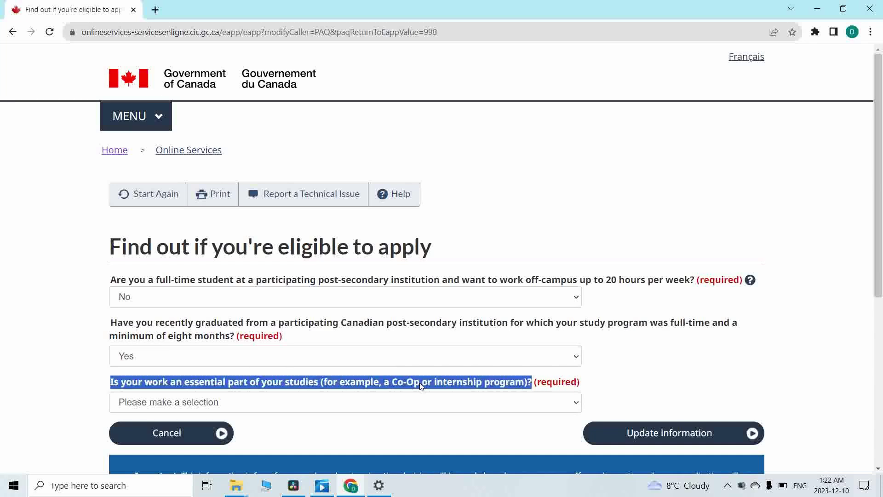
left_click(346, 405)
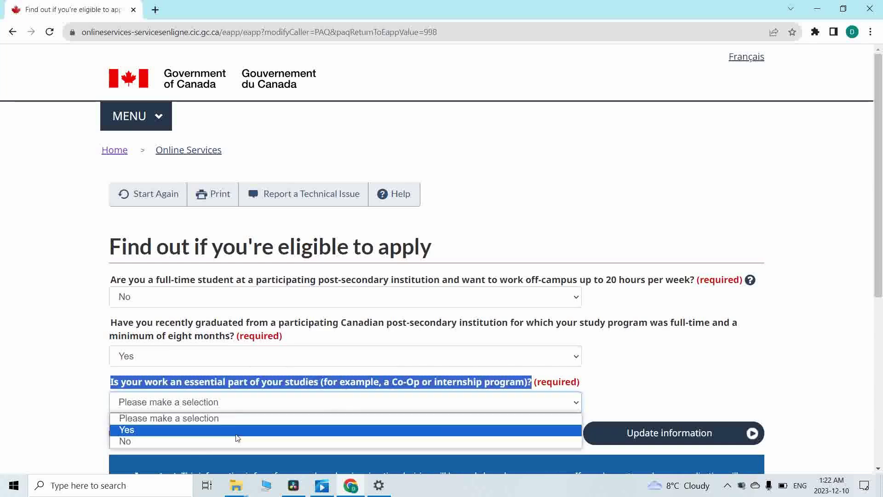
left_click(204, 443)
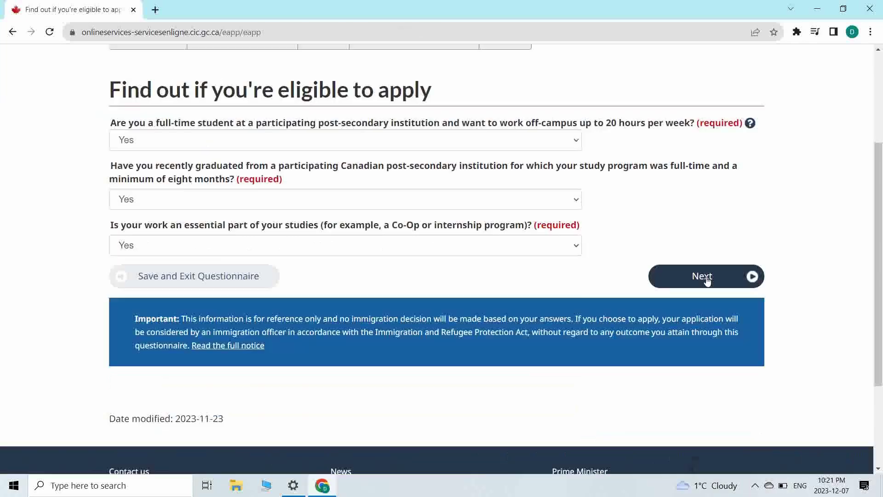
left_click(703, 276)
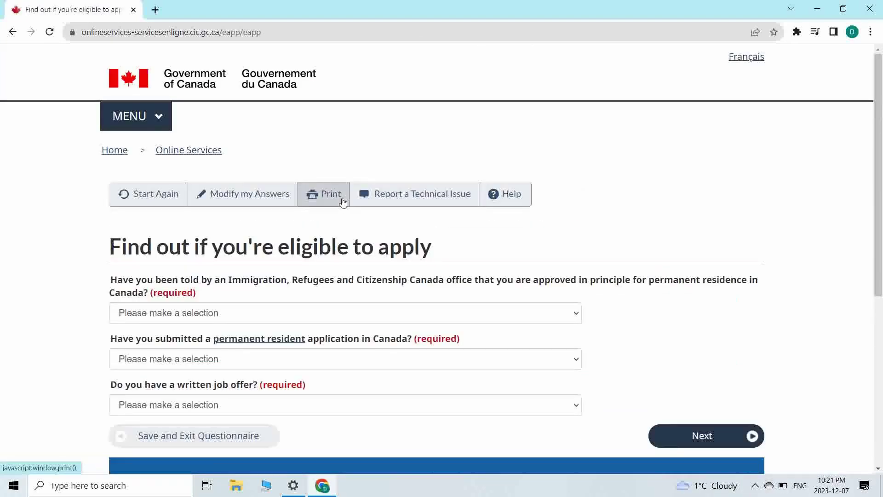
- Answer No to approval in principle, a submitted PR application and a written job offer
scroll(343, 202, "down", 2)
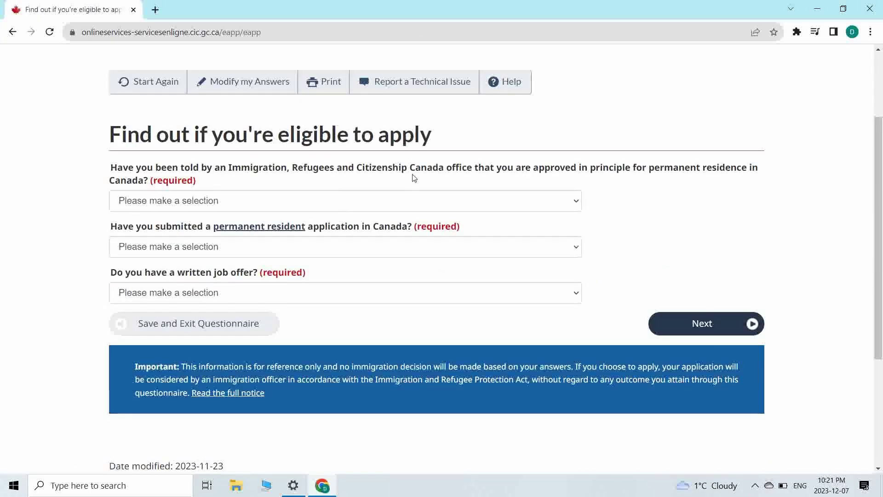
left_click_drag(484, 168, 728, 170)
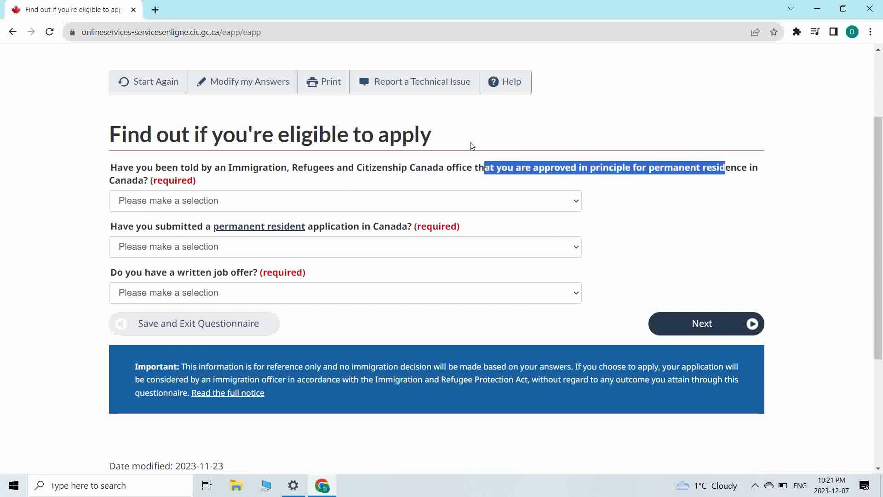
left_click(501, 203)
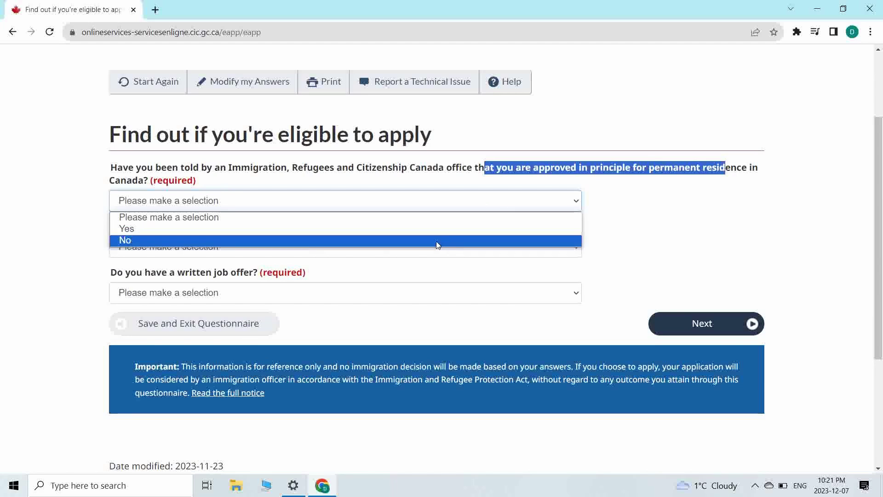
left_click(216, 238)
left_click(229, 250)
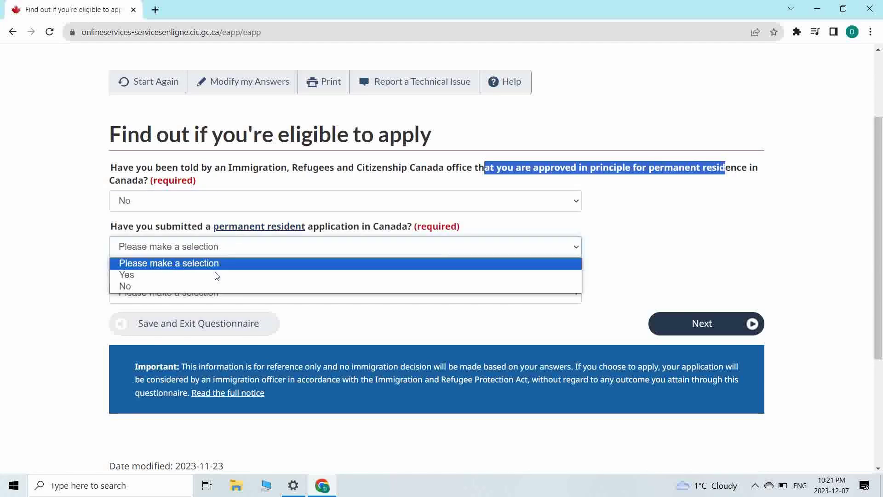
left_click(201, 286)
left_click(213, 302)
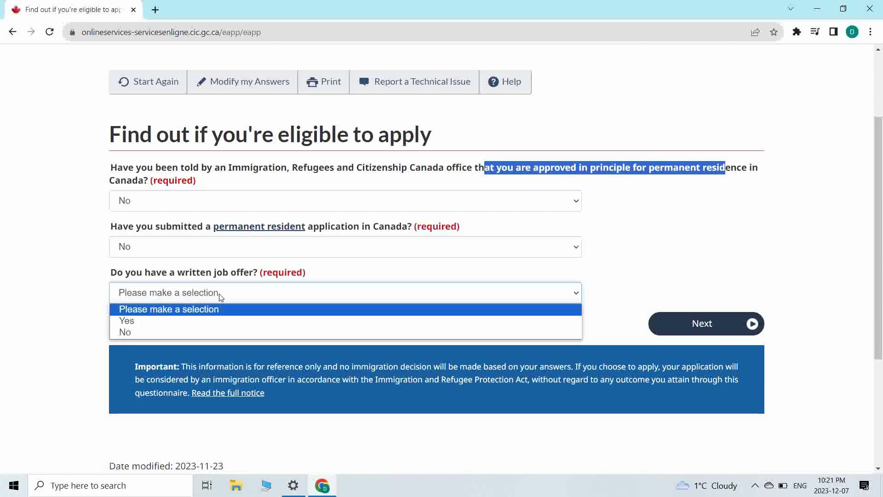
left_click(200, 331)
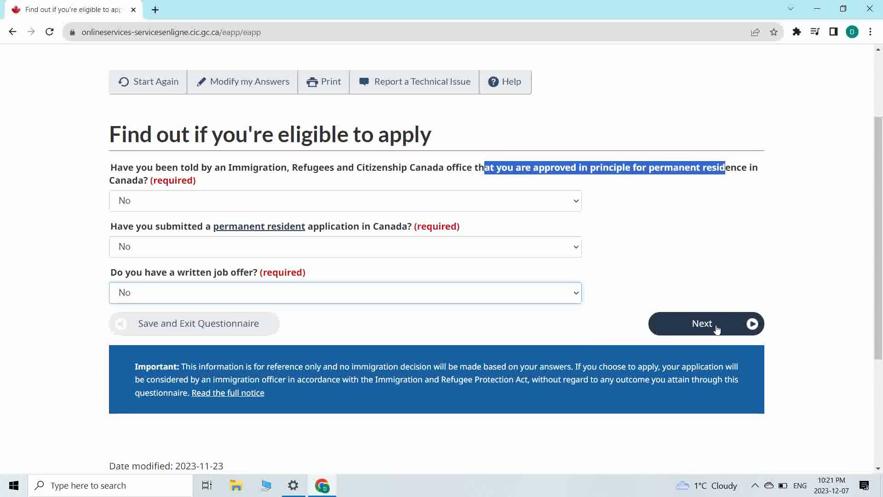
left_click(699, 321)
- Answer Yes to the completion letter, marital status Never Married/Single, destination Ontario
scroll(225, 274, "down", 1)
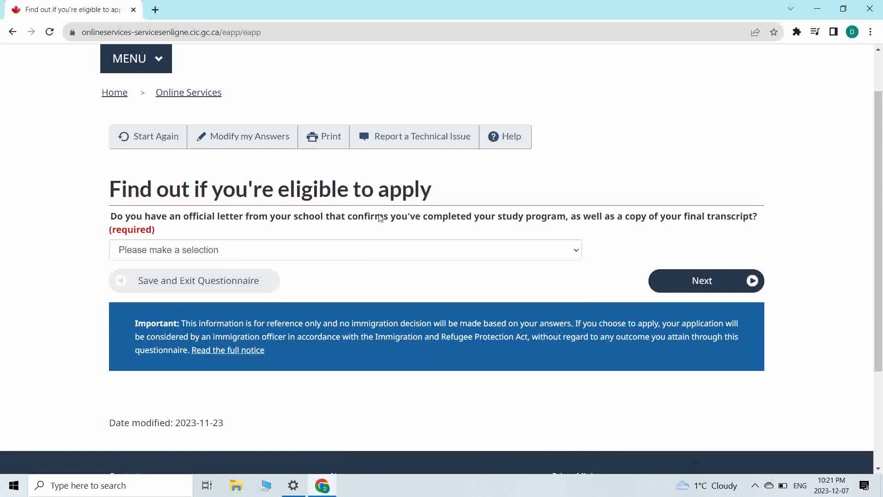
left_click_drag(534, 230, 589, 212)
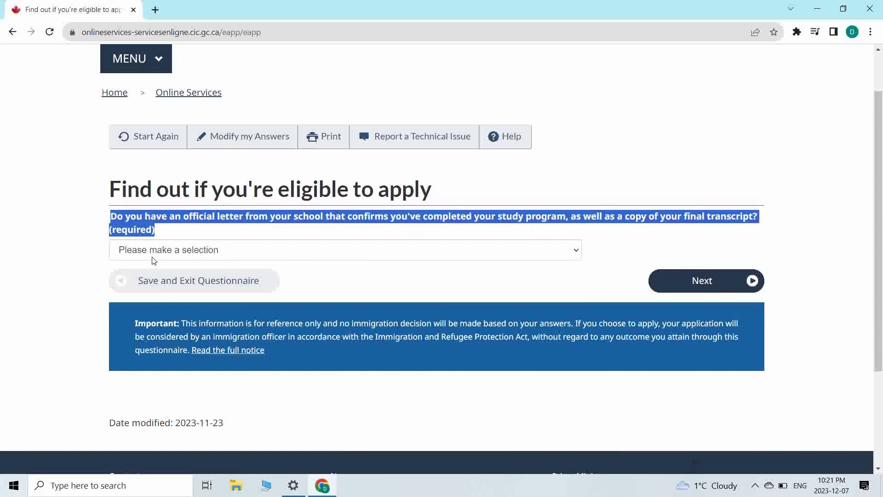
left_click(163, 251)
left_click(150, 278)
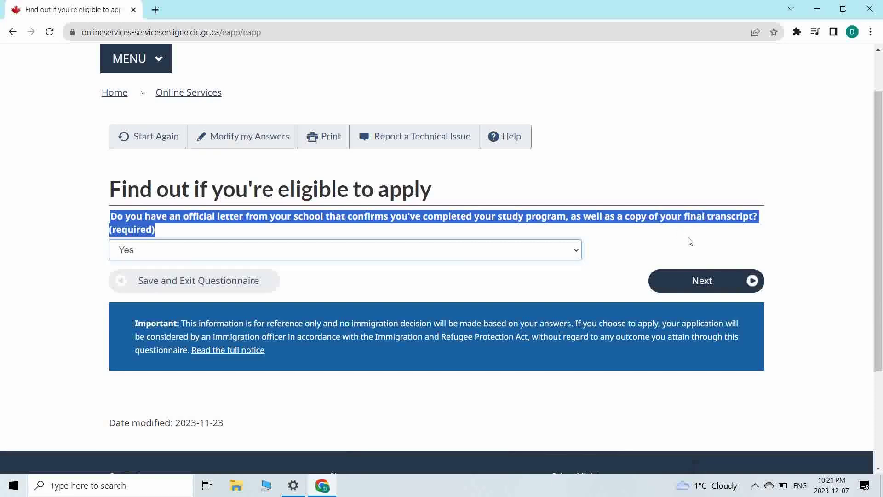
left_click(690, 282)
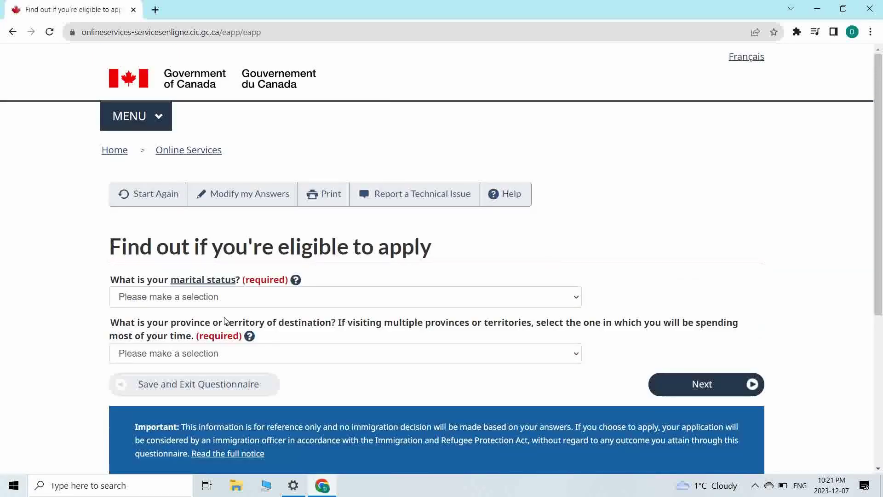
left_click(256, 300)
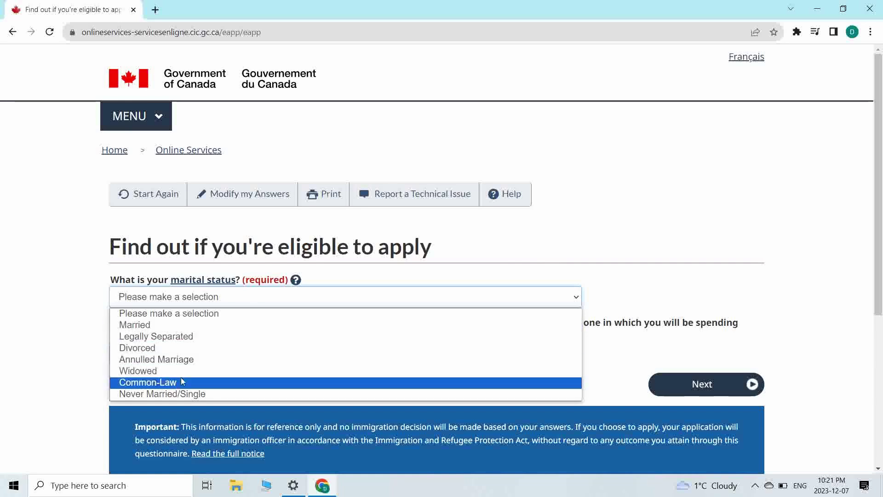
left_click(210, 393)
scroll(169, 309, "down", 3)
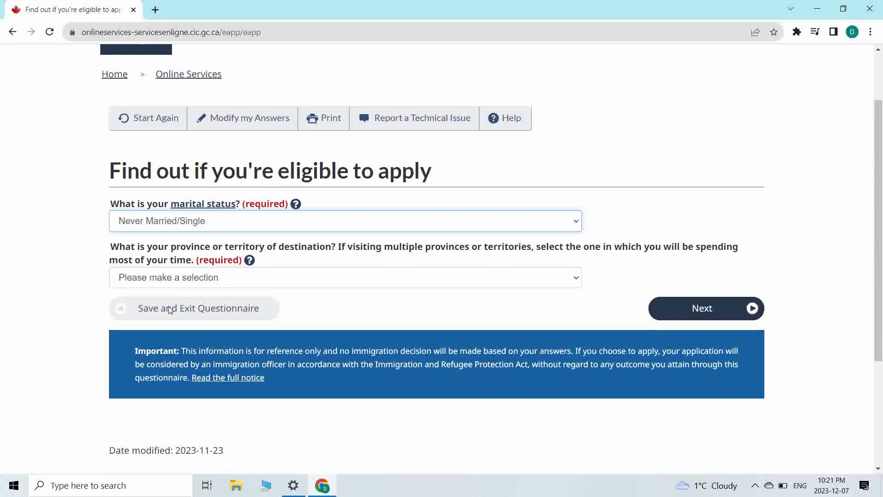
left_click(358, 279)
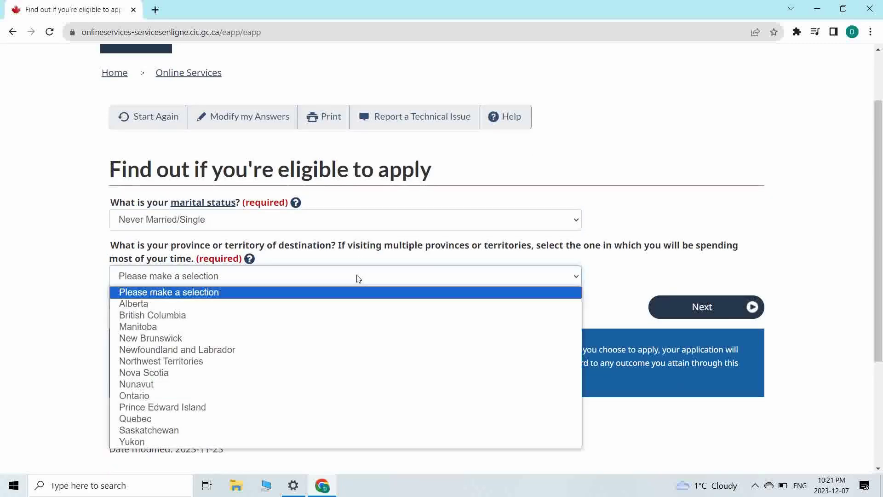
left_click(200, 397)
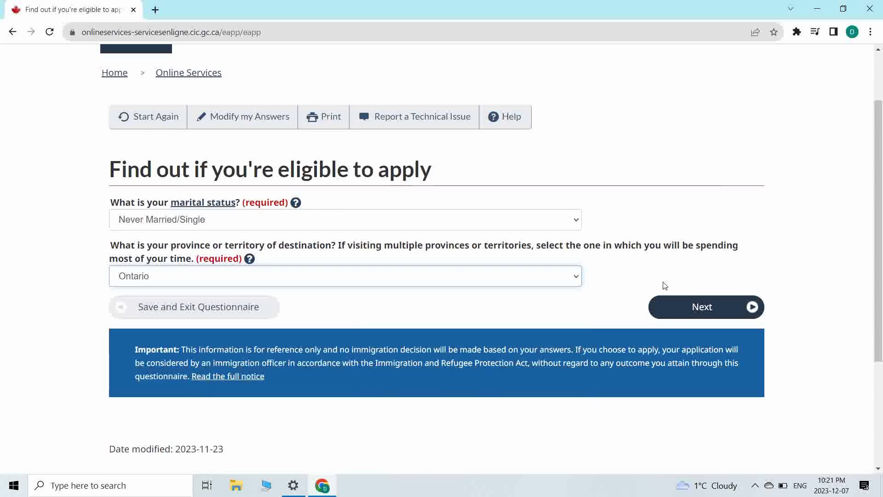
left_click_drag(504, 251, 672, 262)
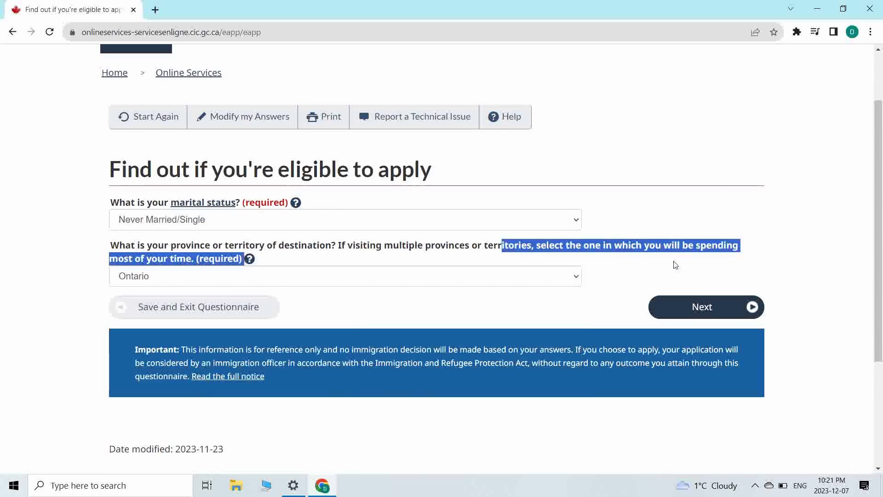
- Submit the answers and continue with Post-Graduate Work Permit - in Canada from the results
left_click(688, 309)
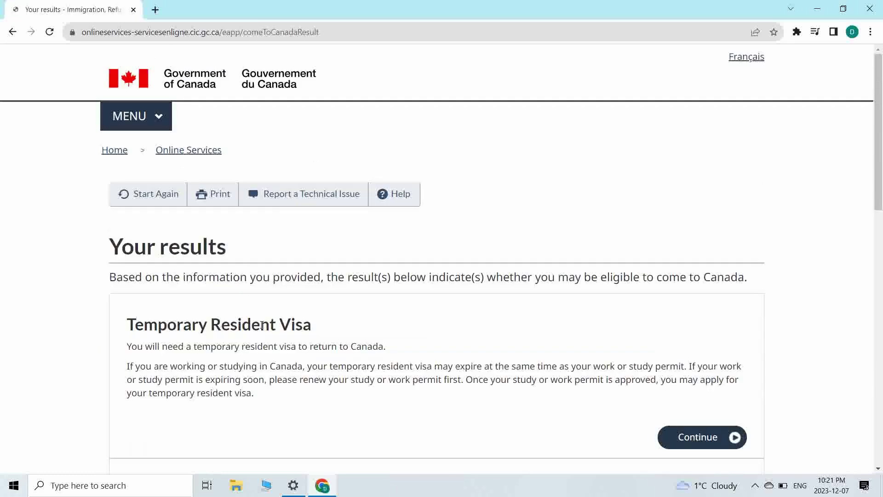
scroll(262, 324, "down", 3)
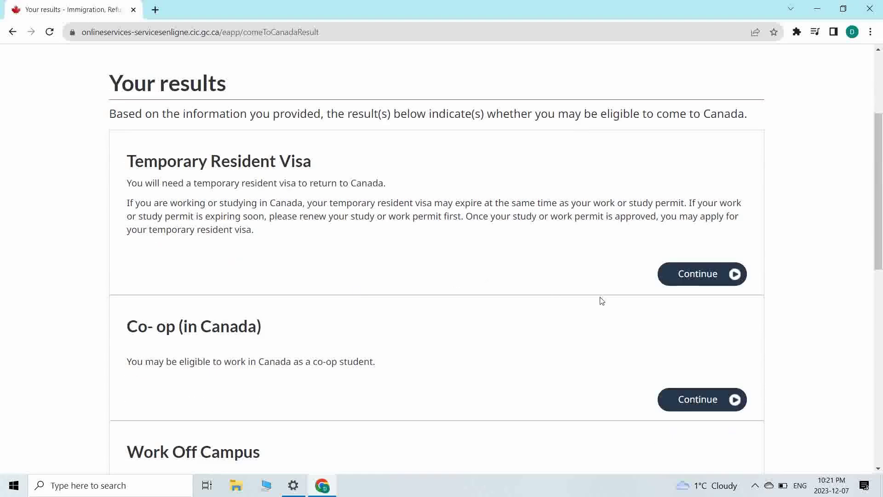
scroll(599, 299, "down", 5)
scroll(601, 301, "down", 1)
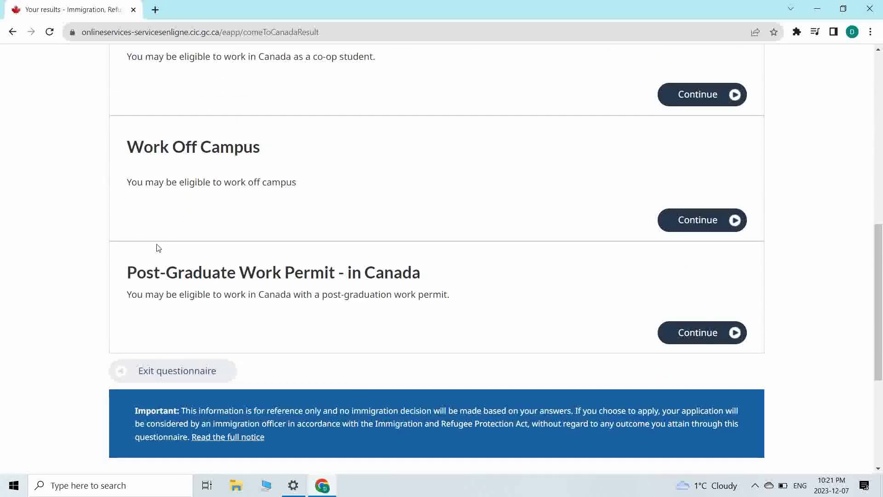
left_click_drag(127, 281, 445, 282)
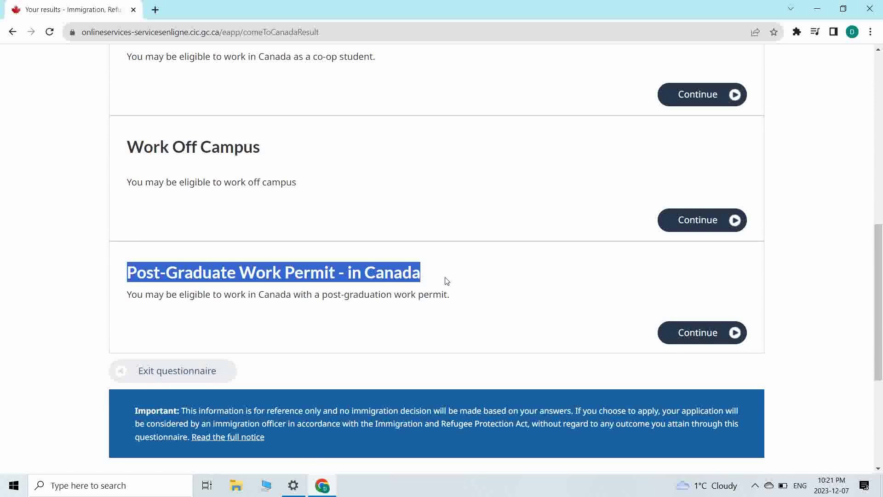
left_click(720, 335)
scroll(391, 246, "down", 3)
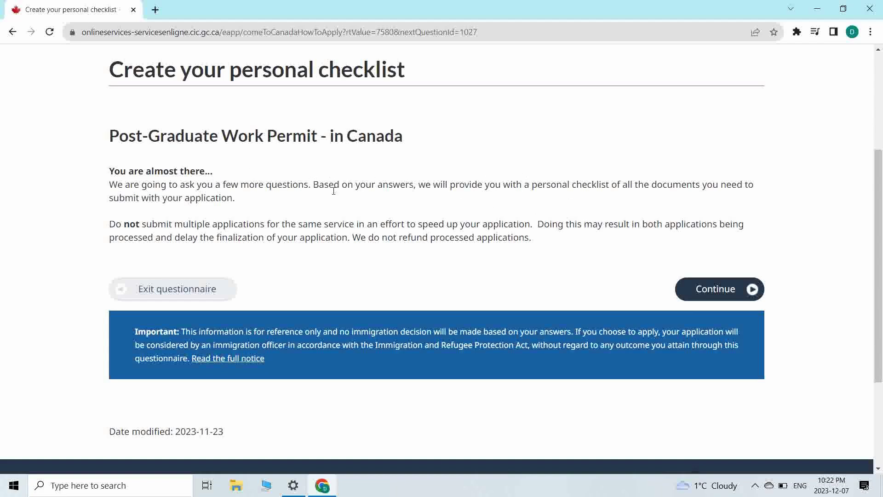
- Answer Yes to having the completion letter and No to a recent medical exam
left_click(716, 289)
scroll(369, 205, "down", 1)
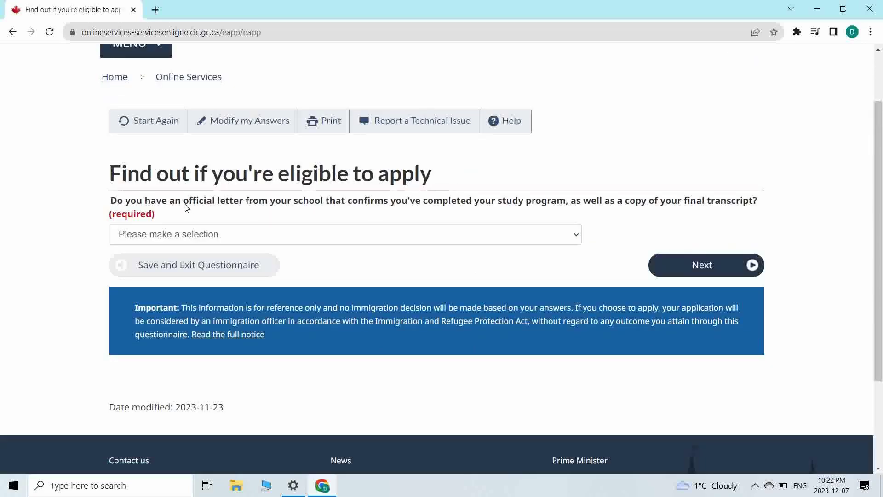
left_click_drag(186, 208, 580, 217)
left_click(518, 240)
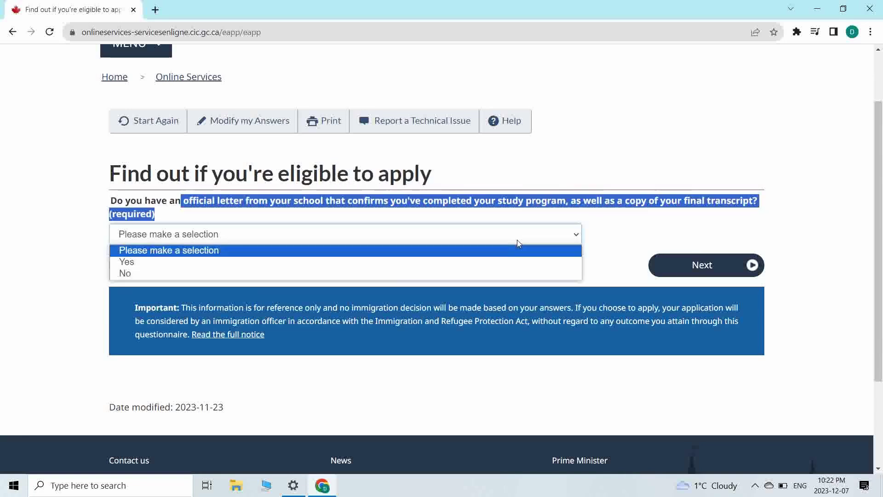
left_click(451, 262)
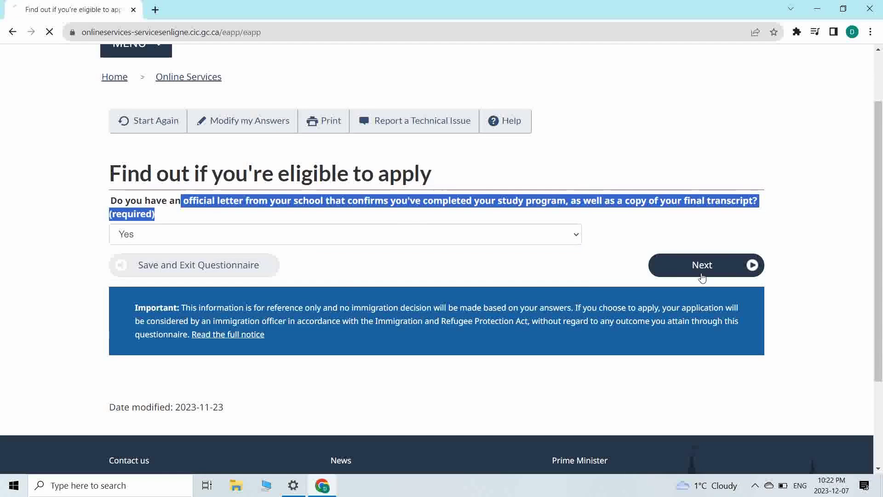
left_click(700, 273)
left_click_drag(163, 276, 630, 290)
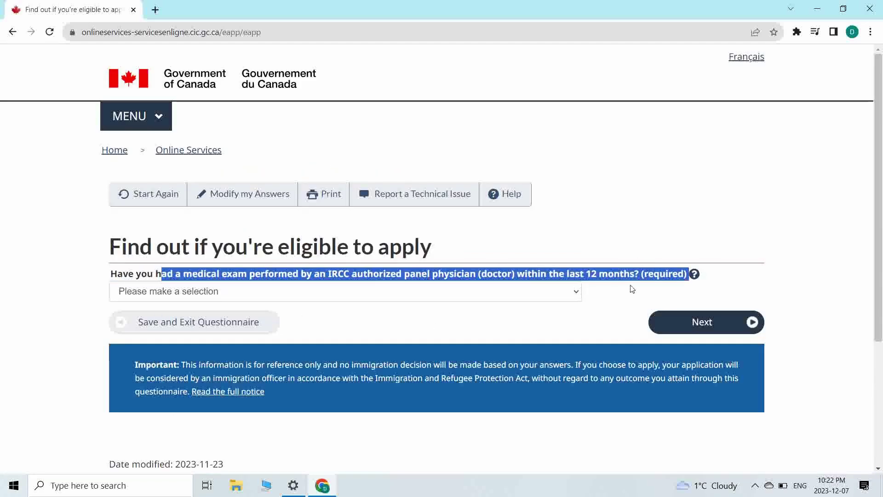
left_click(540, 287)
left_click(431, 331)
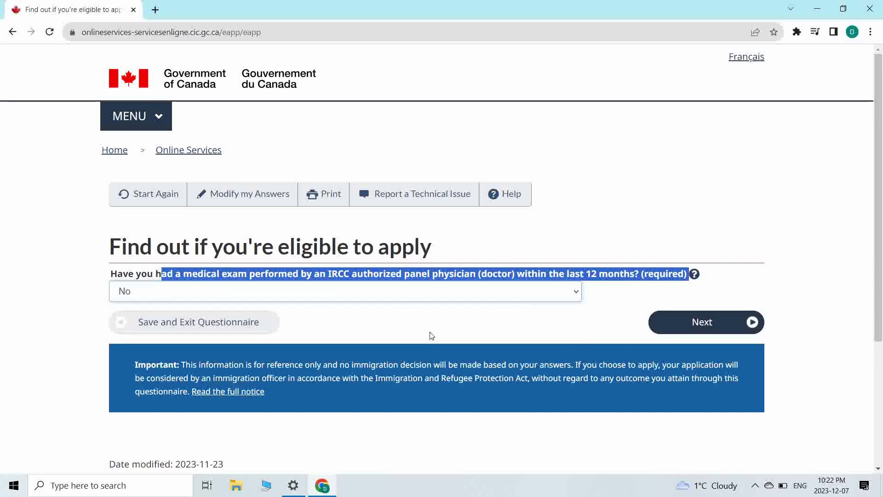
left_click(740, 331)
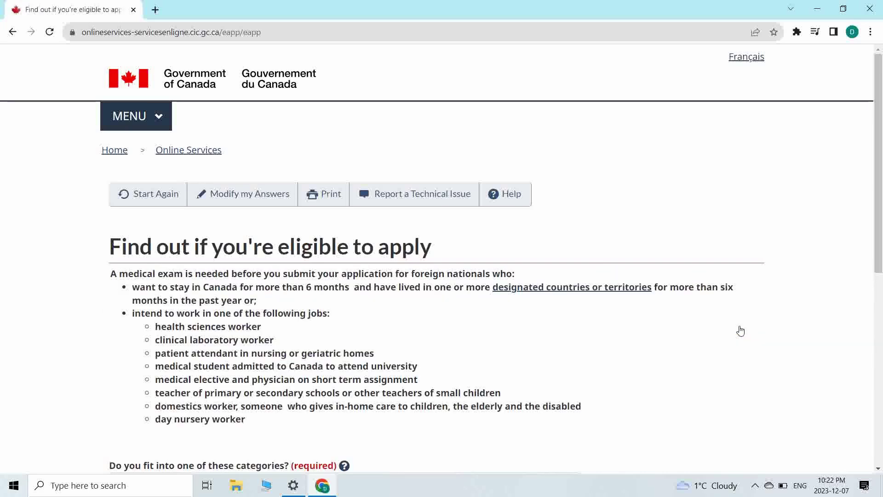
- Answer No to fitting the medical exam categories for designated countries and listed work
scroll(741, 330, "down", 3)
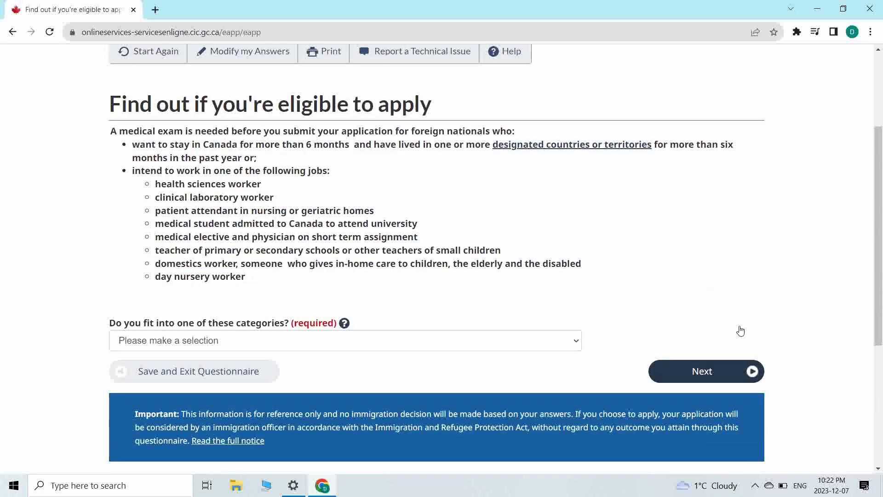
left_click_drag(302, 133, 436, 146)
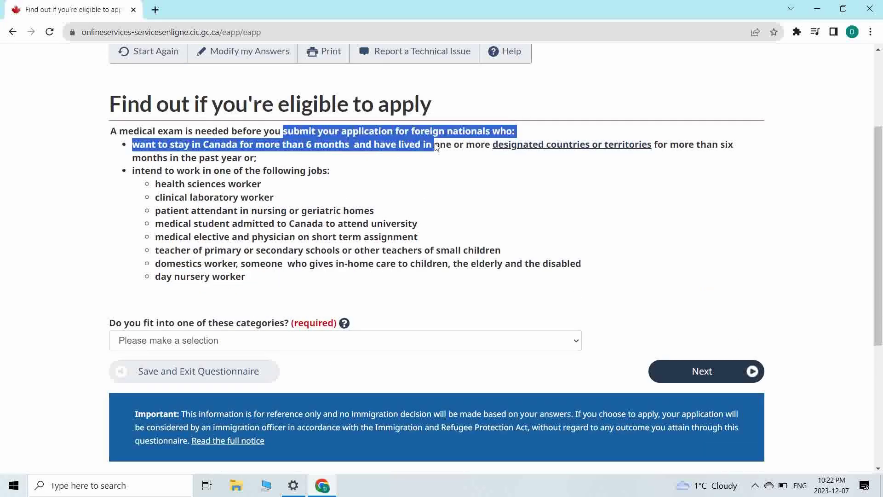
left_click(444, 159)
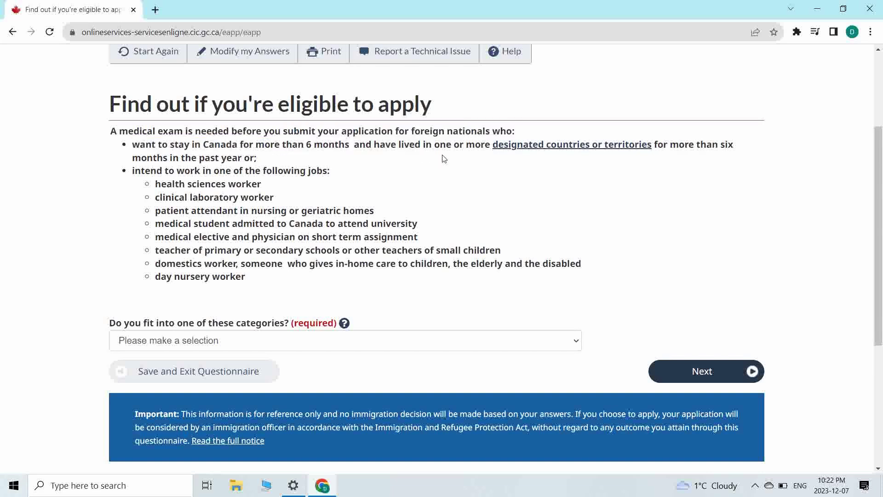
left_click_drag(426, 144, 681, 150)
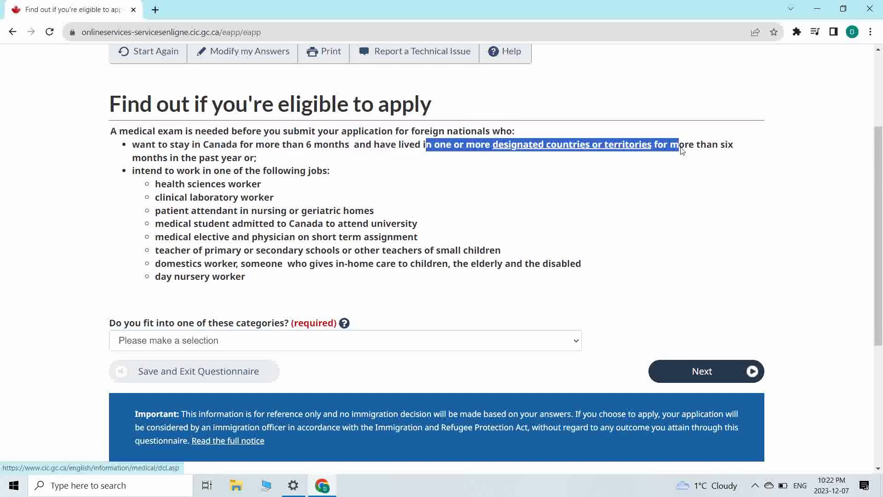
left_click_drag(131, 172, 299, 174)
mouse_move(158, 183)
left_mouse_down()
mouse_move(283, 192)
mouse_move(400, 233)
mouse_move(433, 251)
mouse_move(450, 280)
left_mouse_up()
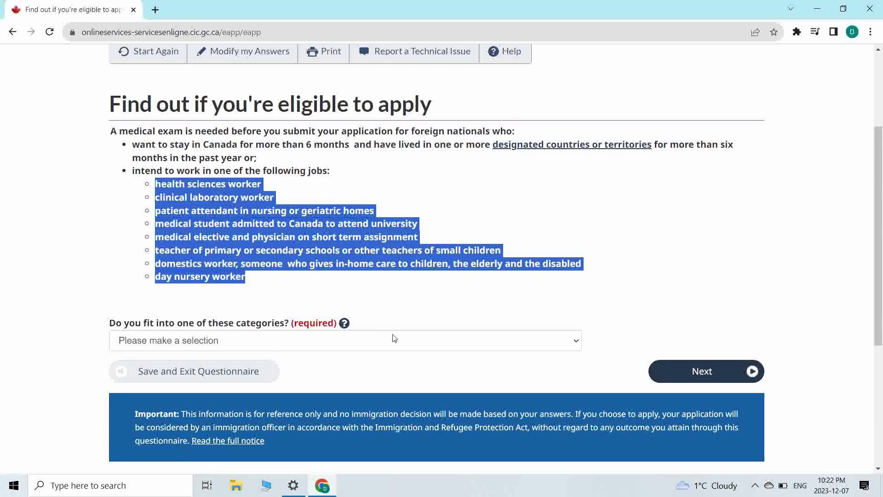
left_click(300, 275)
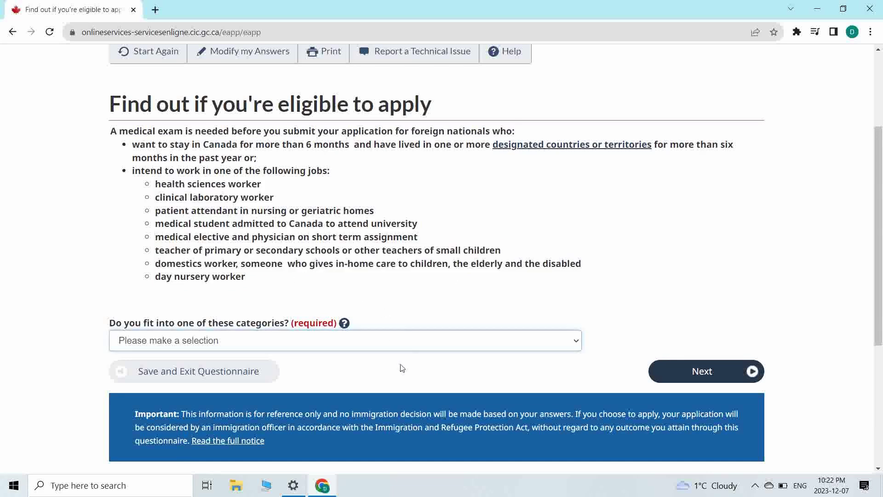
left_click(403, 347)
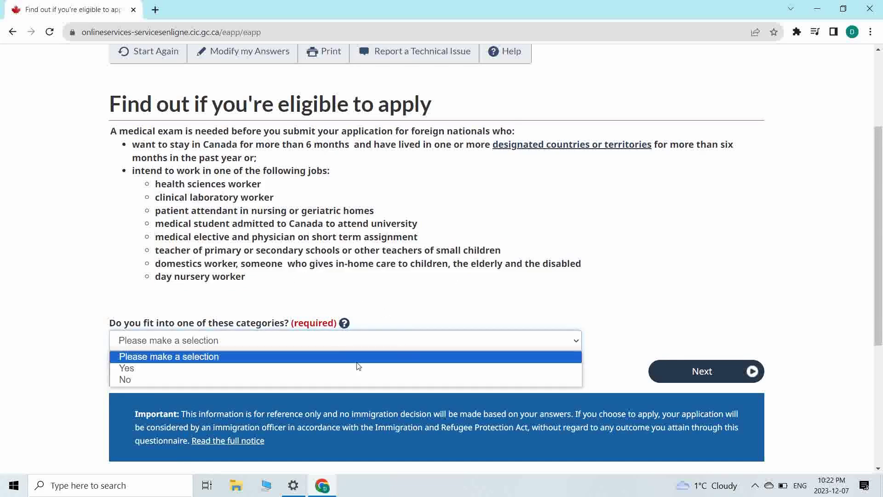
left_click(327, 376)
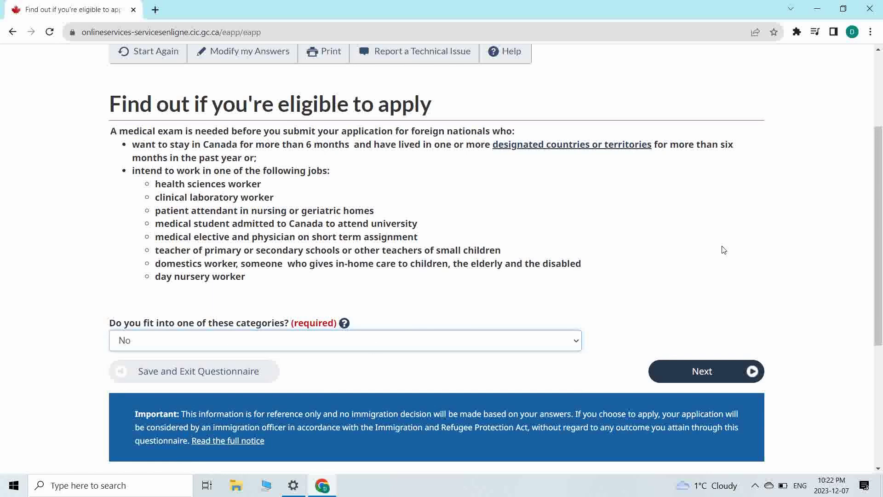
left_click(714, 372)
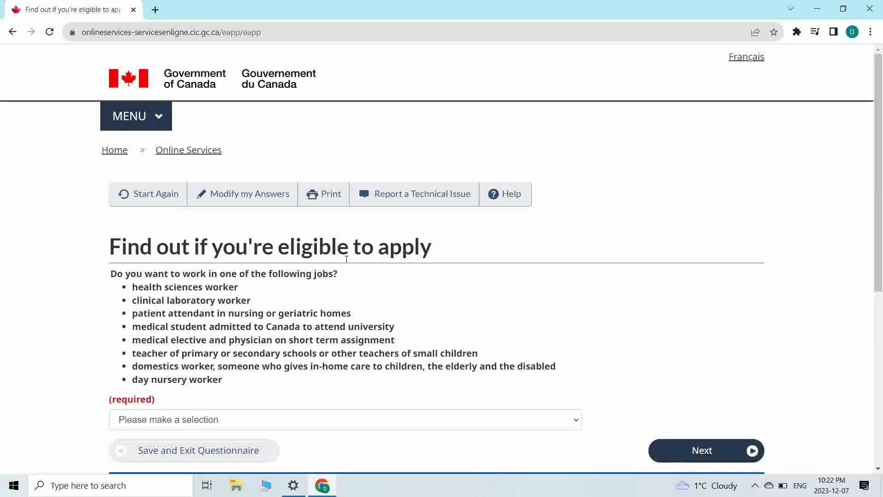
- Answer No to working in the listed health, care or teaching jobs and continue
mouse_move(134, 293)
left_mouse_down()
mouse_move(256, 304)
mouse_move(359, 354)
left_mouse_up()
scroll(361, 357, "down", 1)
scroll(360, 356, "down", 1)
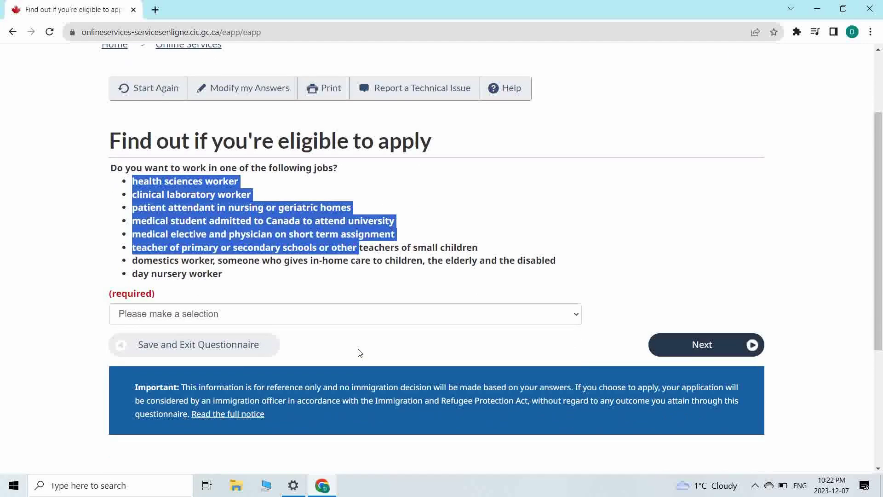
left_click(316, 315)
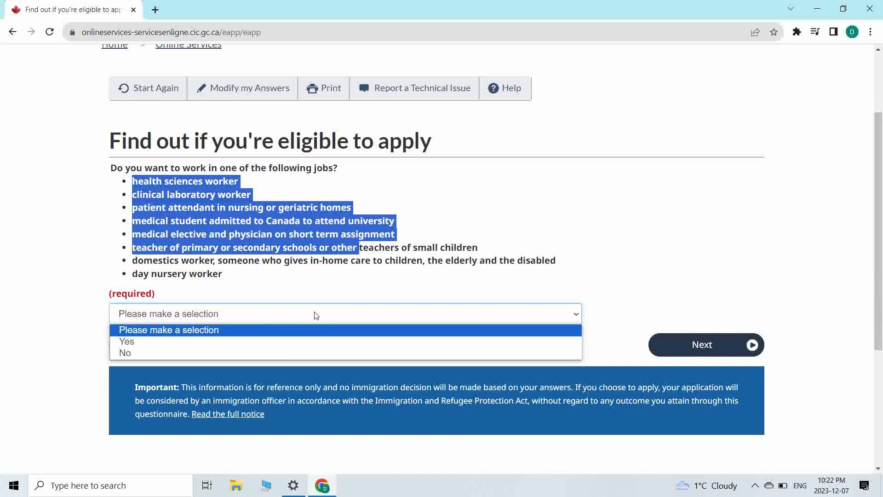
left_click(295, 352)
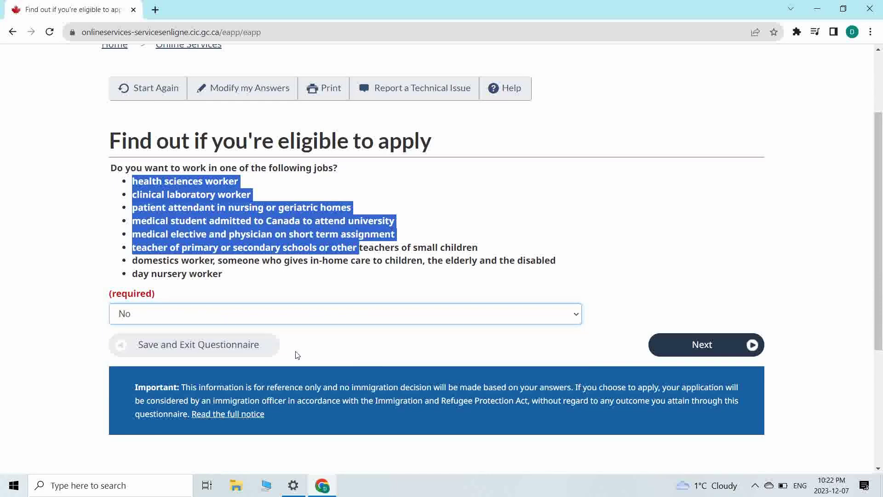
left_click(274, 208)
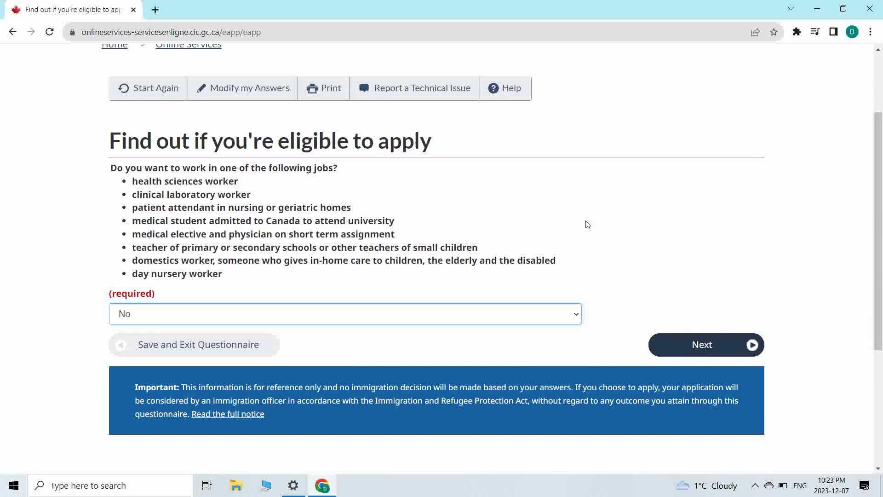
left_click(712, 348)
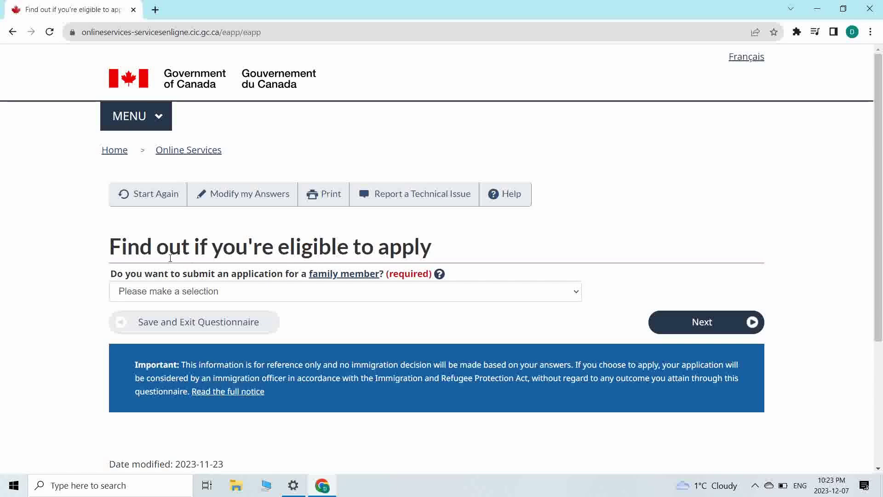
- Answer No to applying for a family member and go to the next question
left_click_drag(182, 249, 294, 279)
left_click(288, 291)
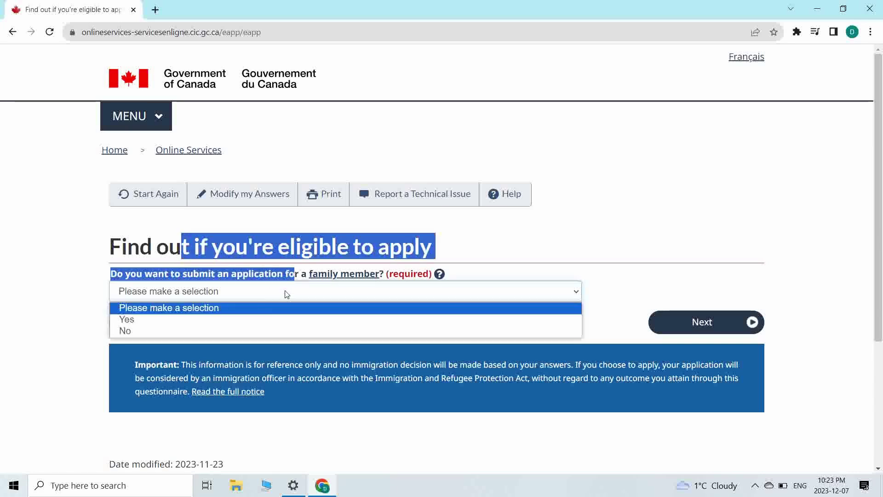
left_click(252, 330)
left_click(705, 318)
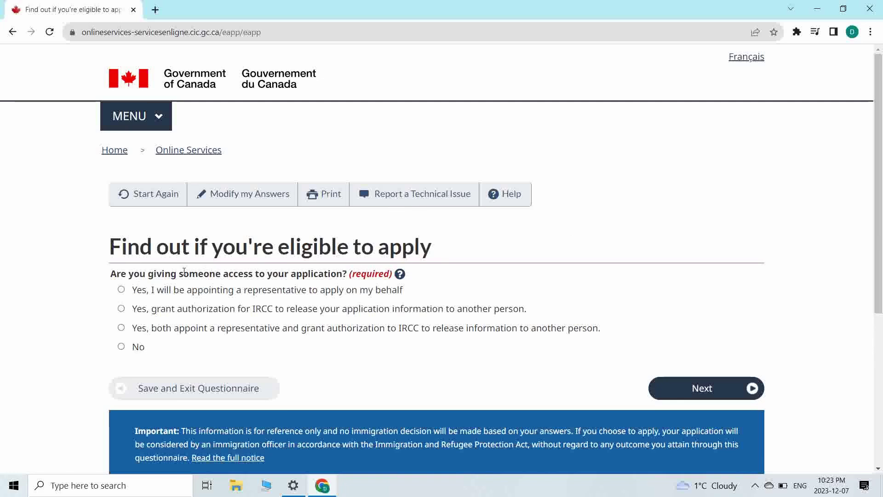
- Answer No to giving anyone access to the account and continue
left_click_drag(107, 280, 348, 276)
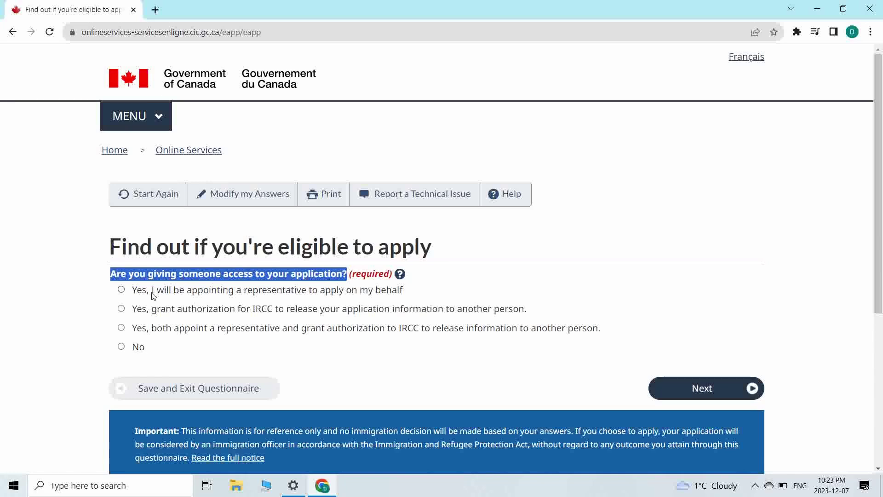
left_click_drag(153, 293, 413, 309)
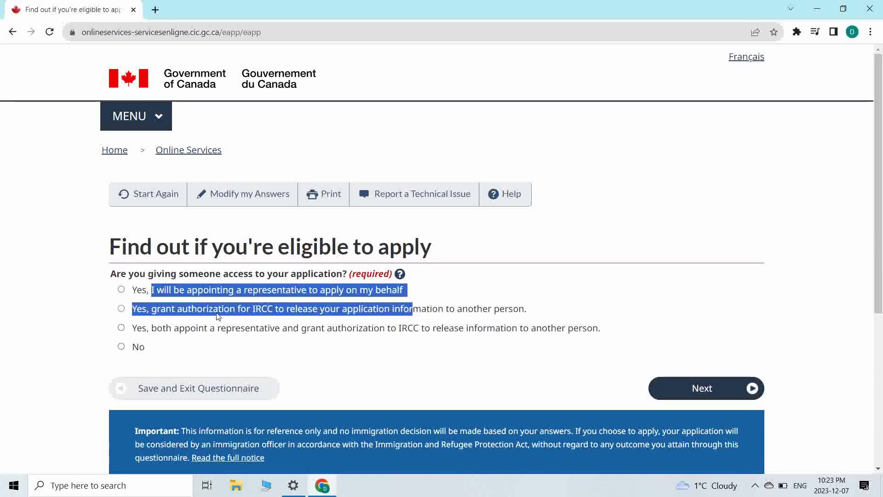
left_click_drag(302, 328, 293, 328)
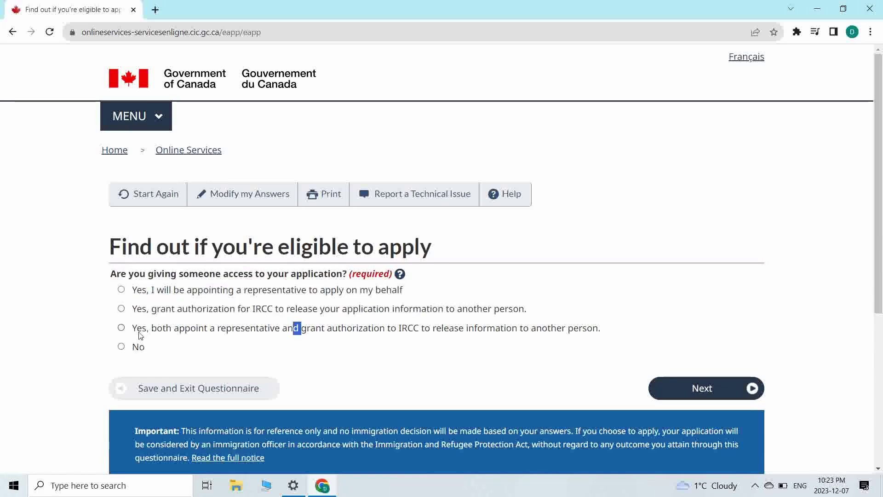
left_click(121, 346)
left_click(255, 355)
left_click(698, 390)
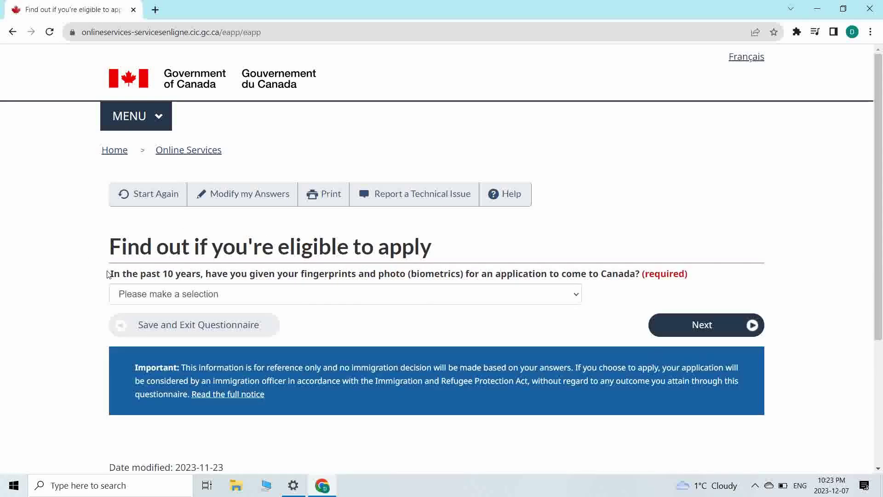
- Answer Yes to giving biometrics in the past 10 years and continue
left_click_drag(250, 279, 543, 275)
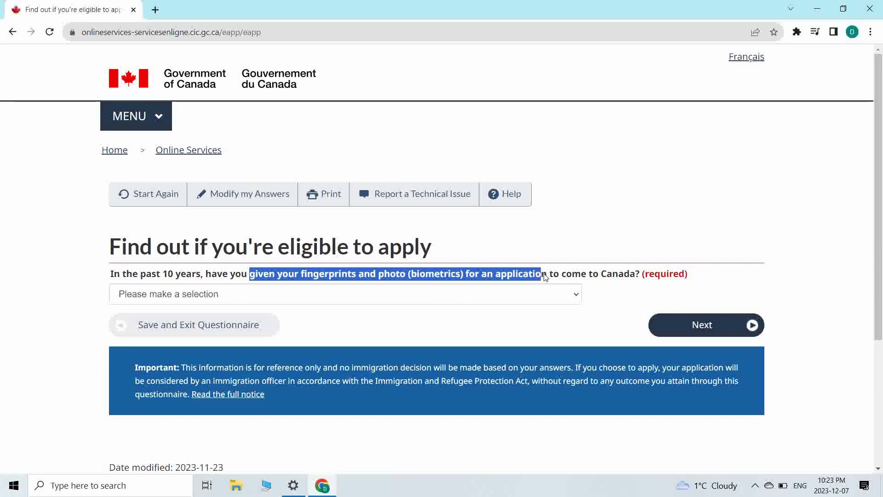
left_click(524, 296)
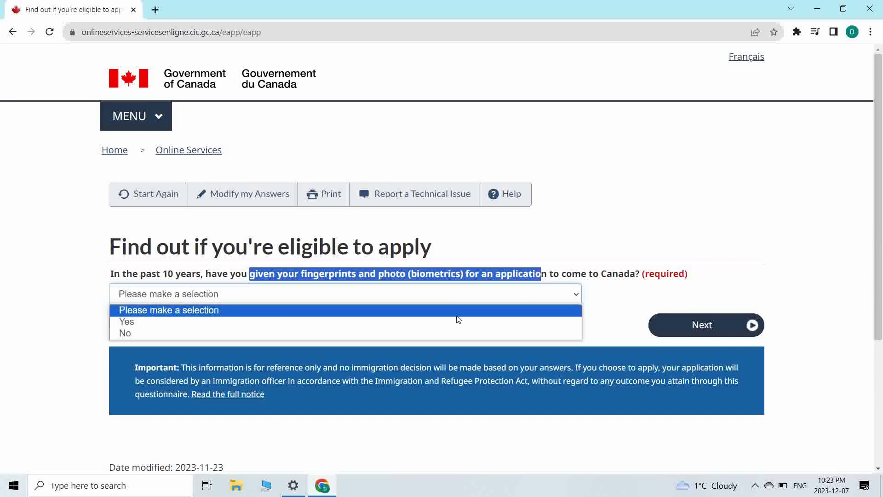
left_click(443, 323)
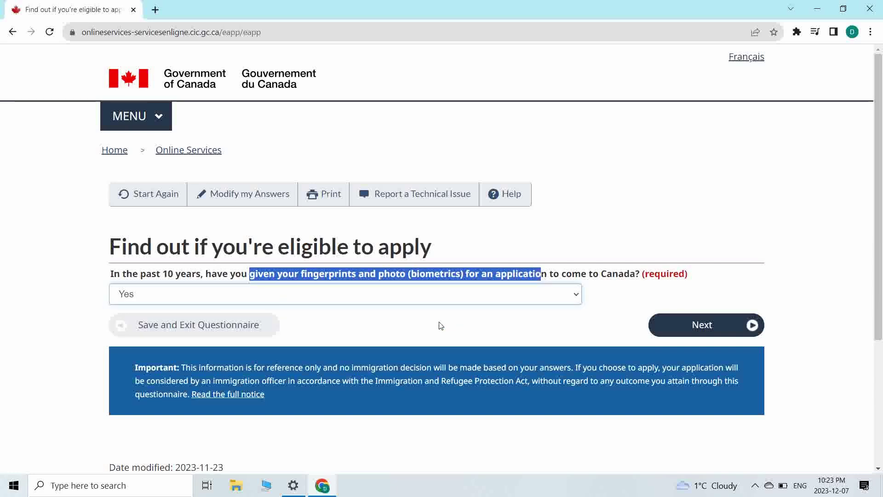
left_click(591, 266)
left_click_drag(196, 274, 420, 271)
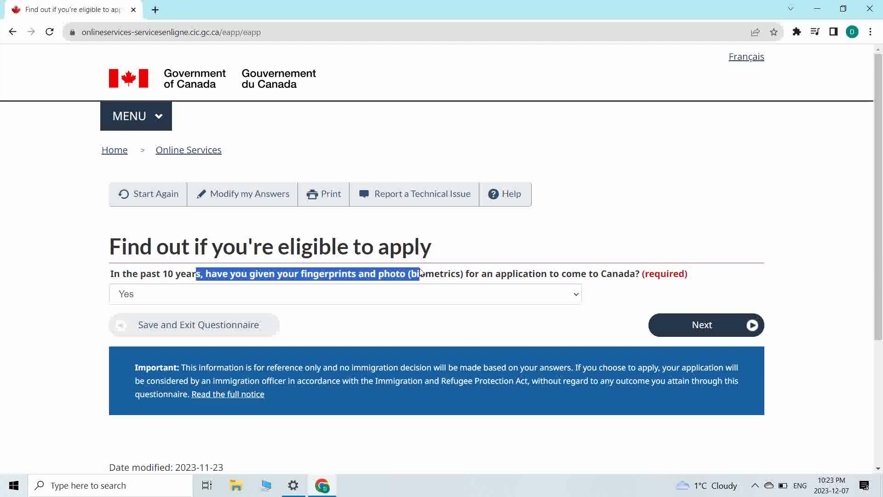
left_click(594, 310)
left_click(683, 324)
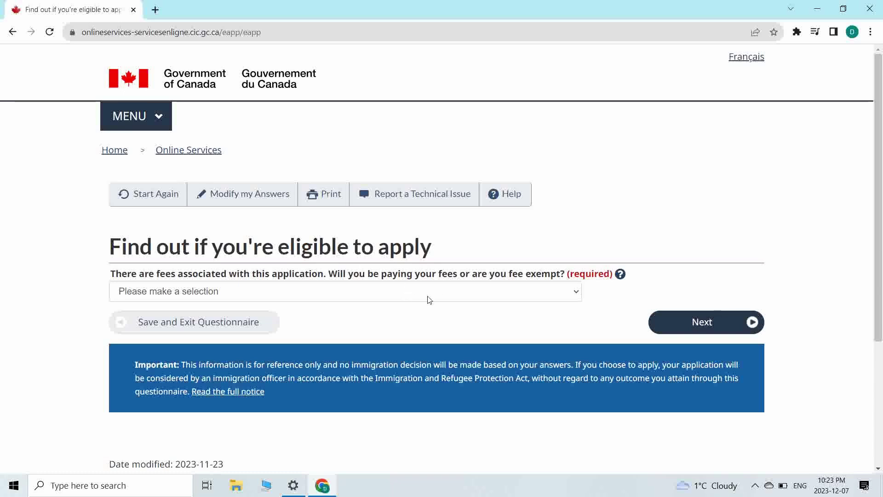
- Choose 'Yes, I will be paying my application fees.' and continue
left_click_drag(426, 274, 543, 274)
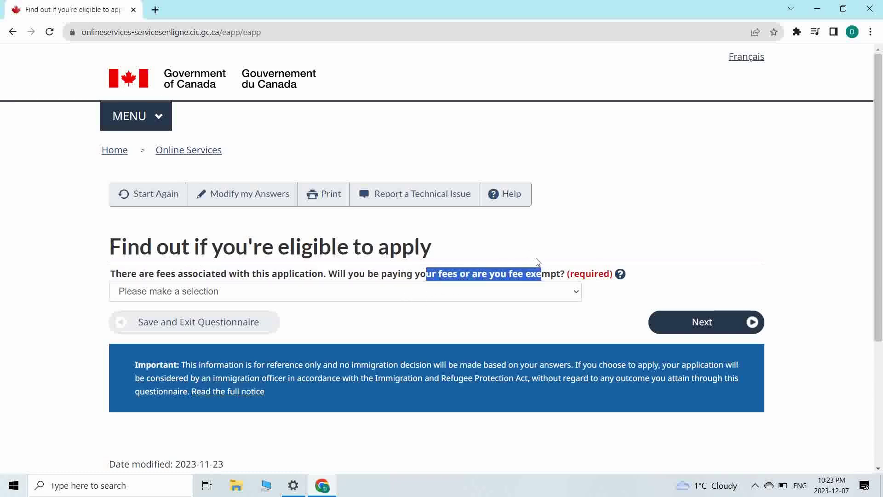
left_click(511, 292)
left_click(470, 319)
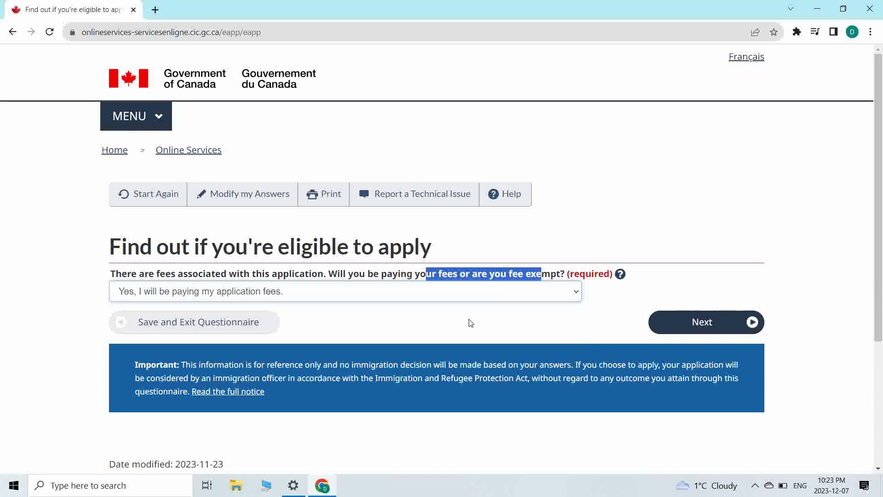
left_click(720, 322)
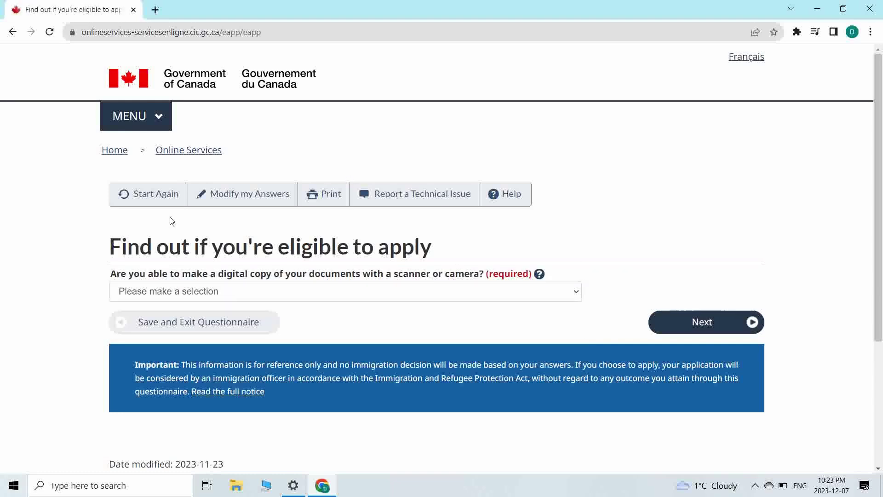
- Answer Yes to making digital copies and to paying fees online, then finish the questionnaire
left_click_drag(209, 279, 445, 286)
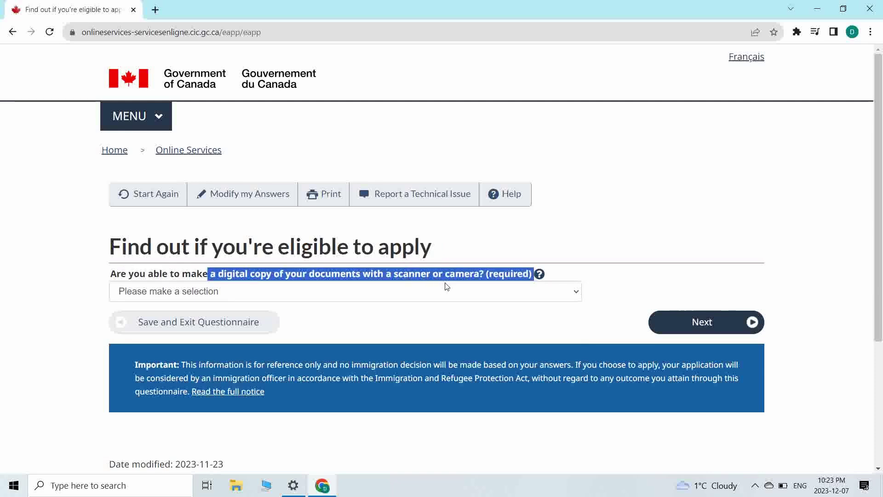
left_click(426, 292)
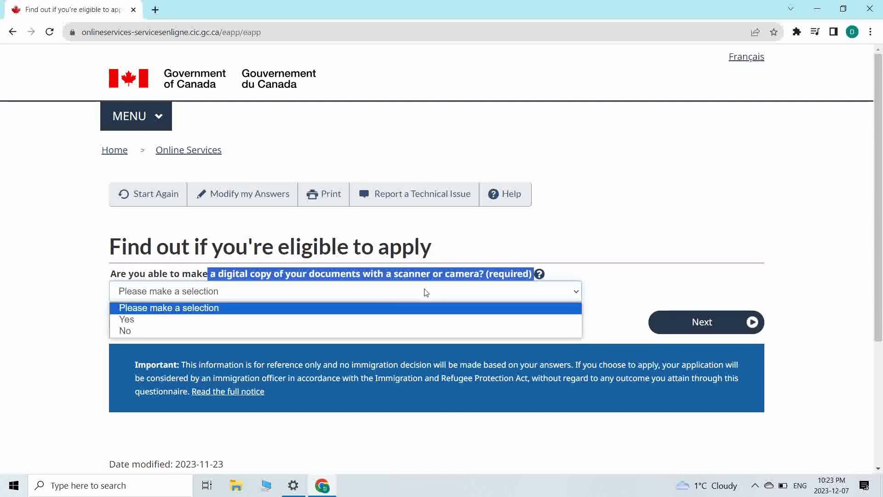
left_click(372, 325)
left_click(705, 324)
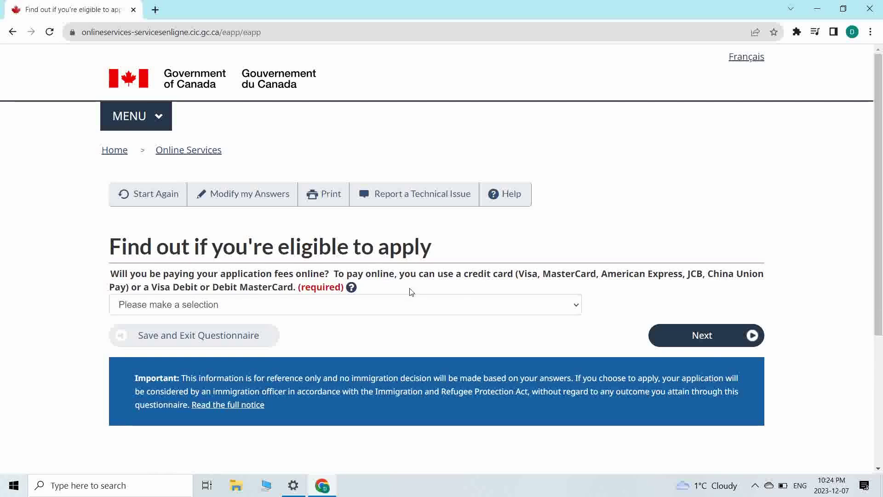
left_click(470, 304)
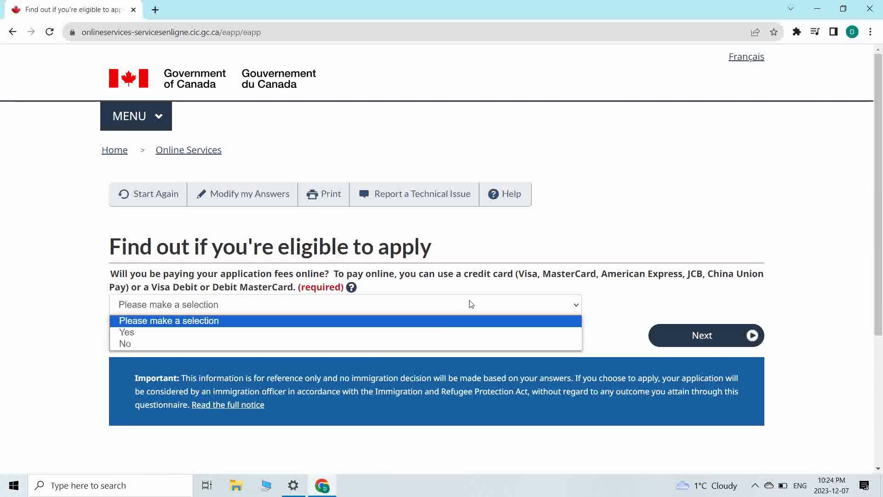
left_click(412, 331)
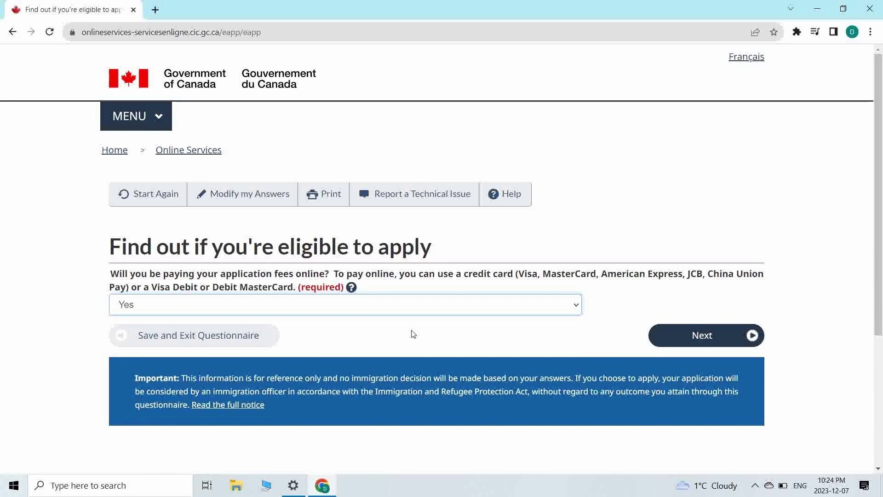
left_click(702, 335)
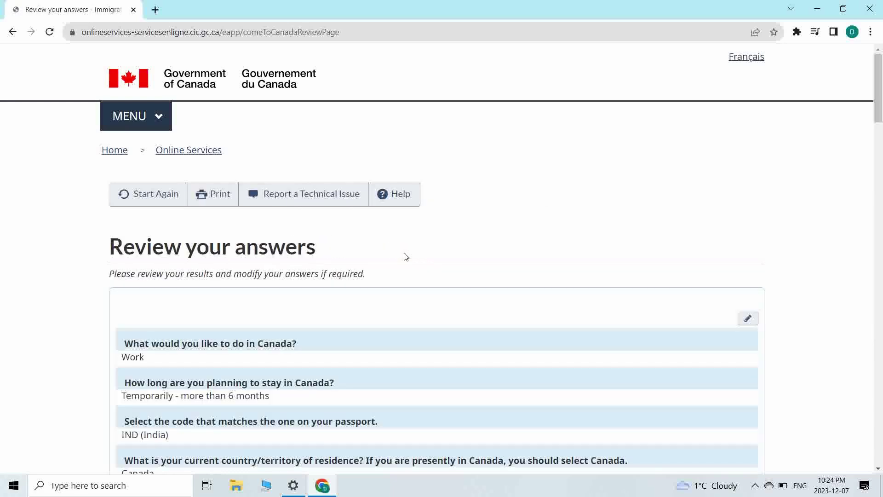
- Review the answers and re-save the biometrics answer as Yes
scroll(405, 256, "down", 20)
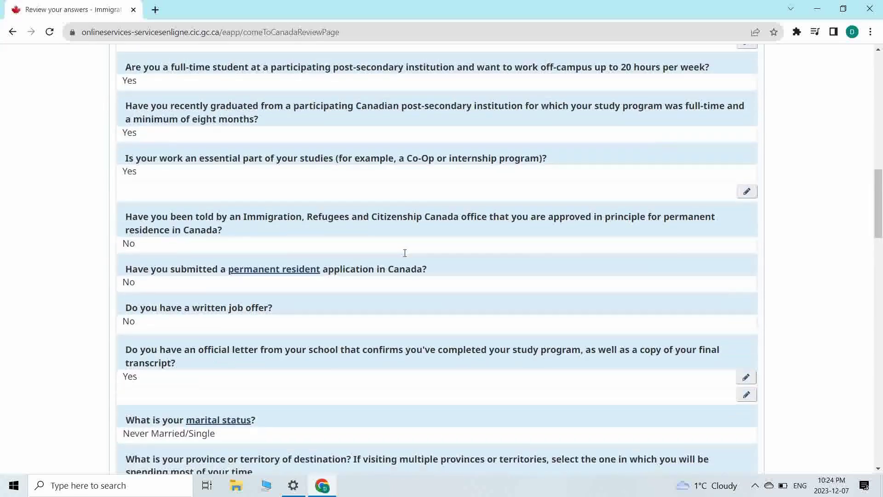
scroll(405, 256, "down", 15)
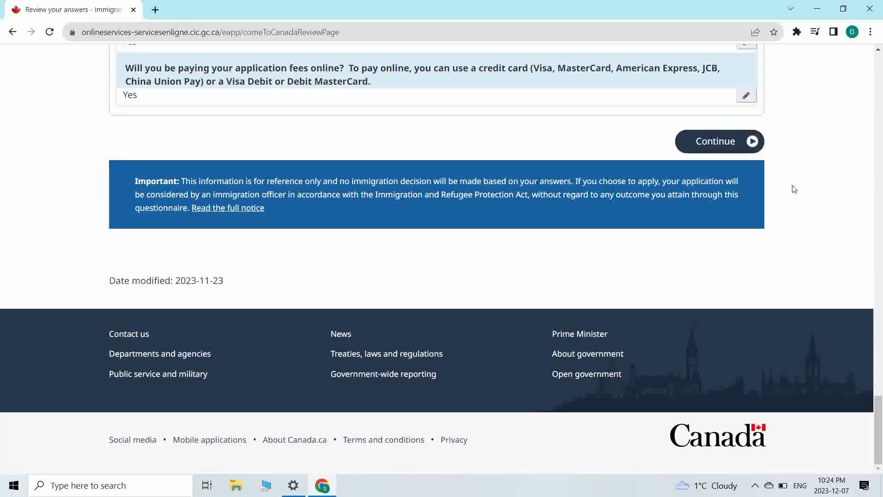
scroll(647, 195, "up", 11)
scroll(647, 207, "down", 3)
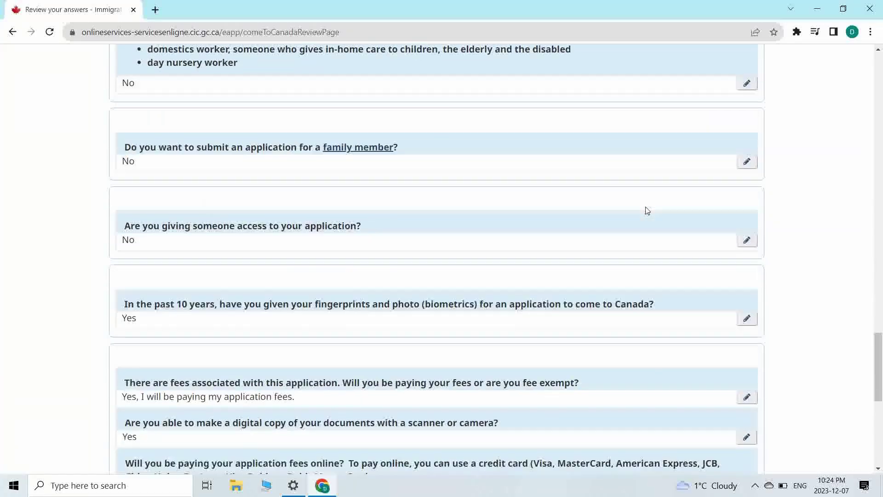
scroll(647, 210, "down", 6)
scroll(647, 211, "up", 14)
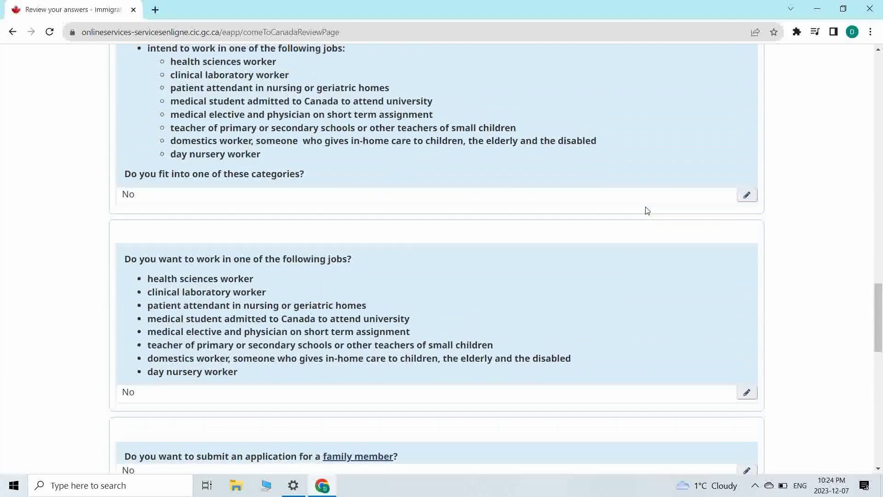
scroll(648, 210, "down", 13)
scroll(647, 211, "down", 8)
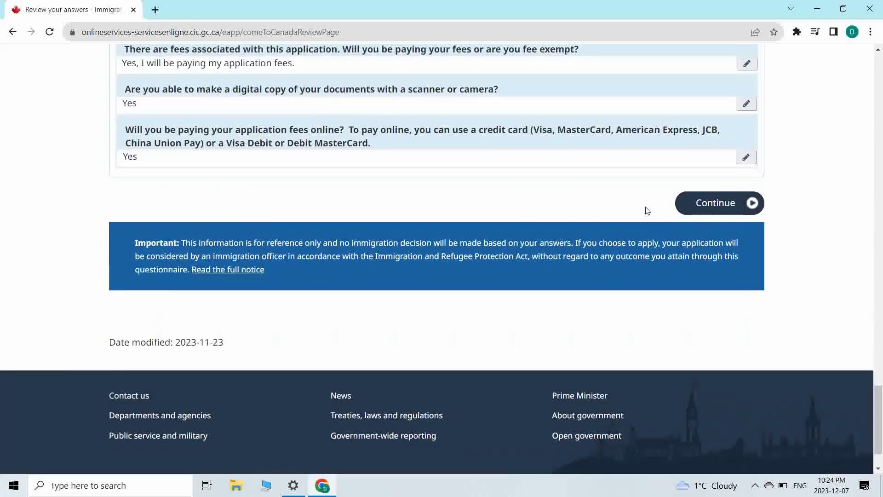
scroll(724, 138, "up", 4)
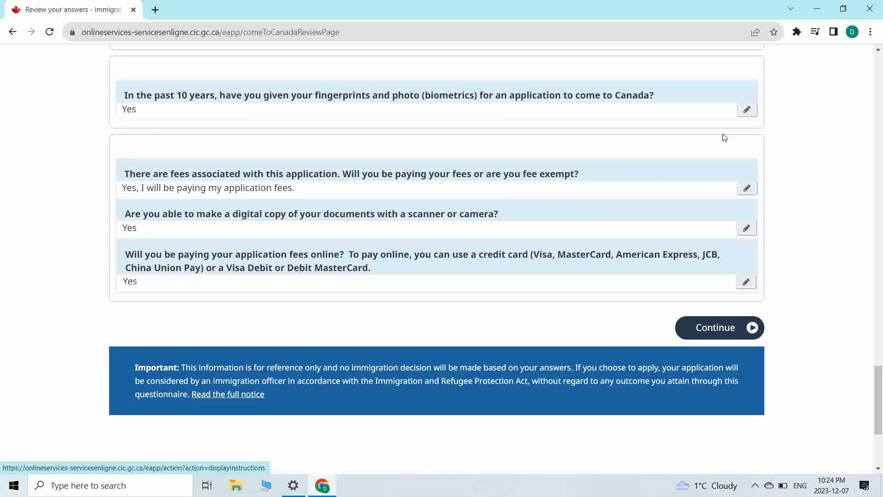
left_click(746, 109)
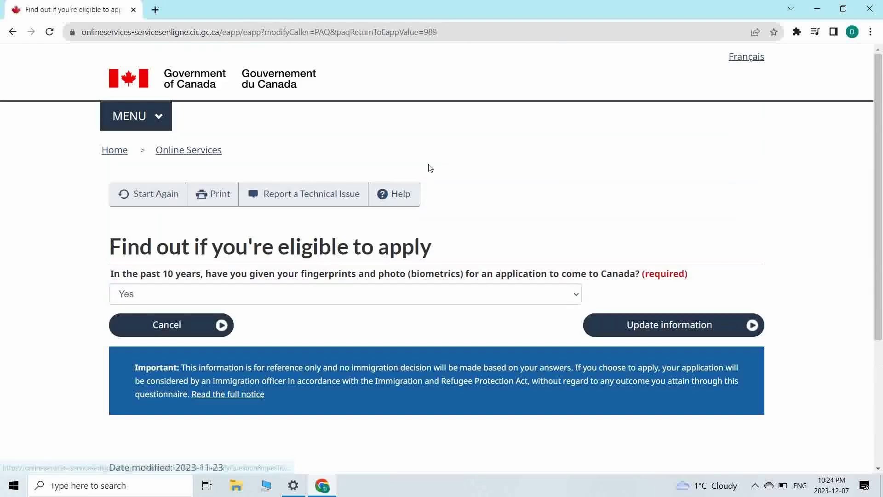
left_click(301, 293)
left_click(659, 321)
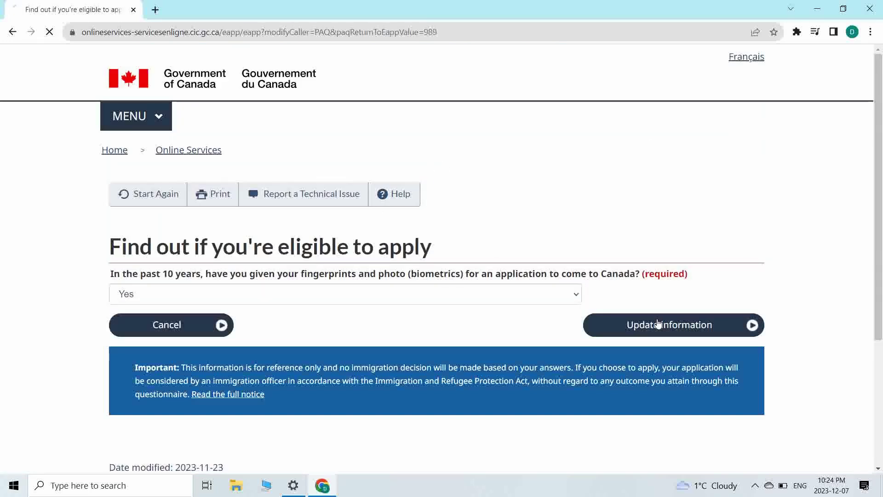
left_click(658, 324)
- Pass the fees question again and continue from the review page to the submission instructions
scroll(315, 344, "down", 3)
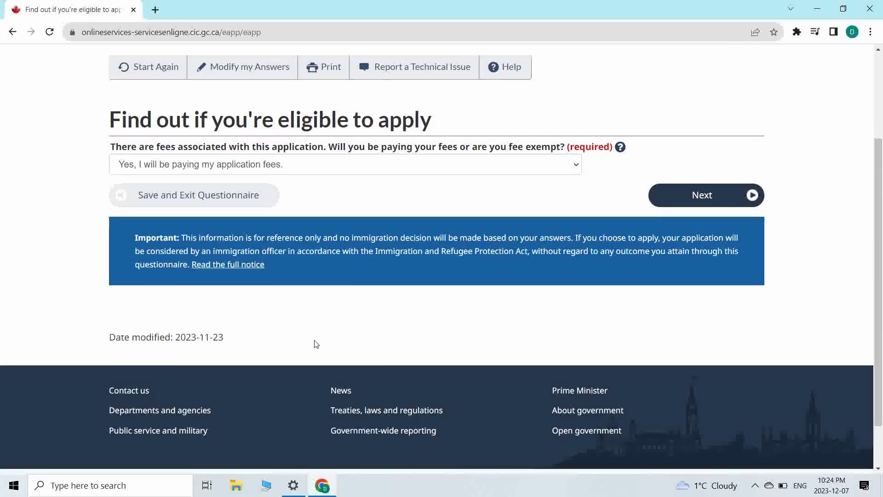
left_click(685, 203)
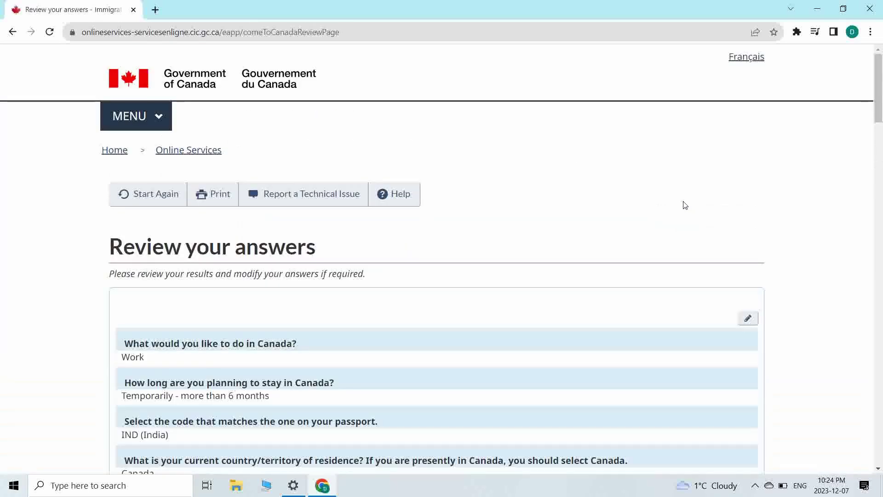
scroll(498, 239, "down", 15)
scroll(499, 238, "down", 14)
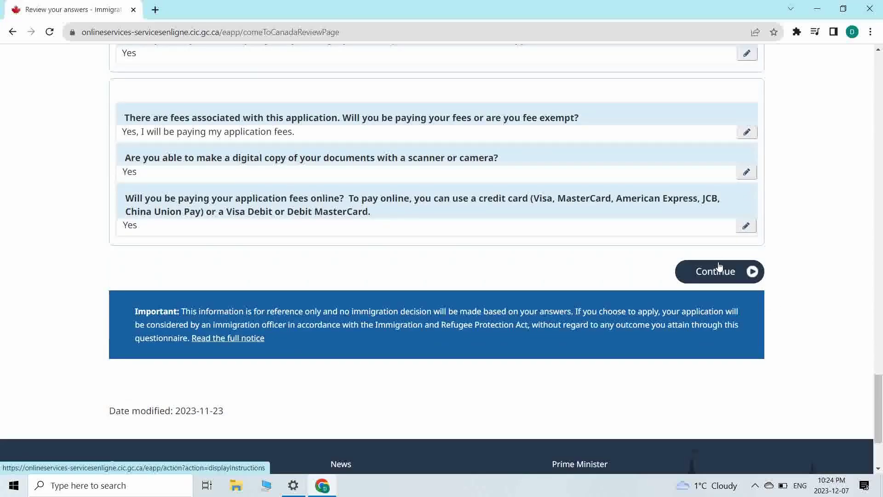
left_click(719, 266)
- Read Steps 1 and 2 of the Submitting your application instructions
scroll(401, 253, "down", 4)
scroll(401, 253, "down", 4)
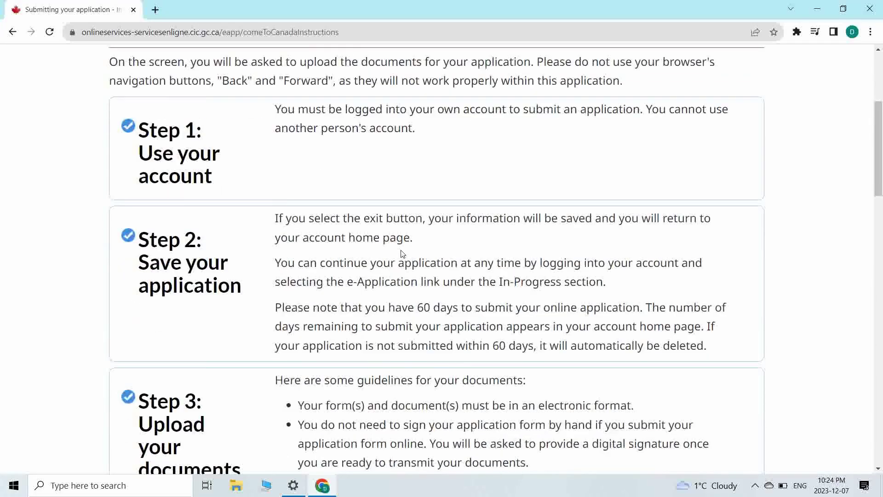
scroll(402, 254, "down", 5)
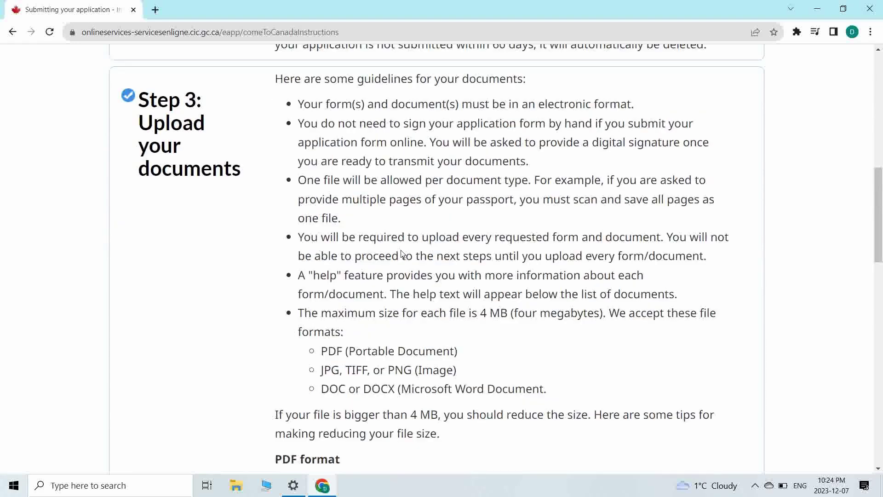
scroll(401, 250, "down", 3)
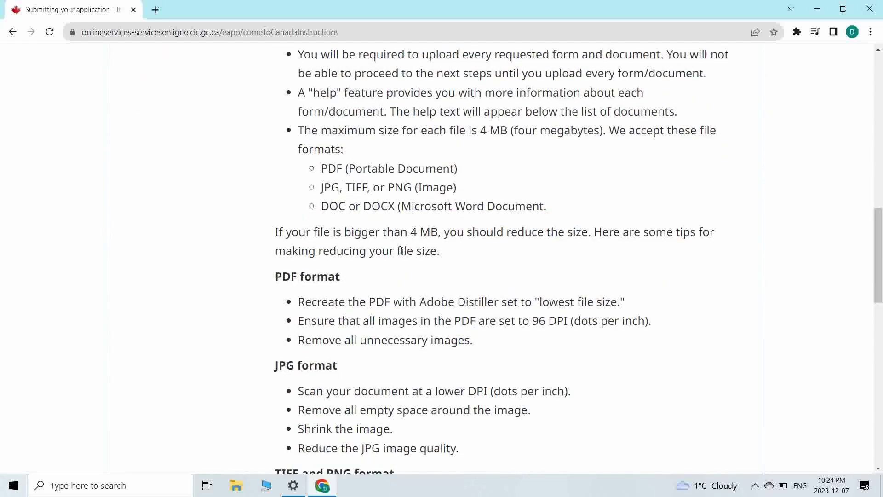
scroll(402, 251, "up", 15)
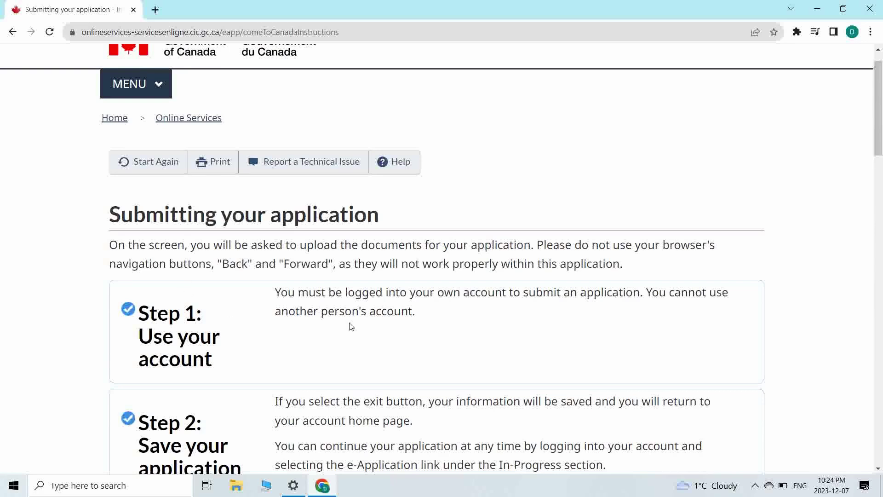
scroll(352, 327, "down", 1)
scroll(351, 326, "down", 1)
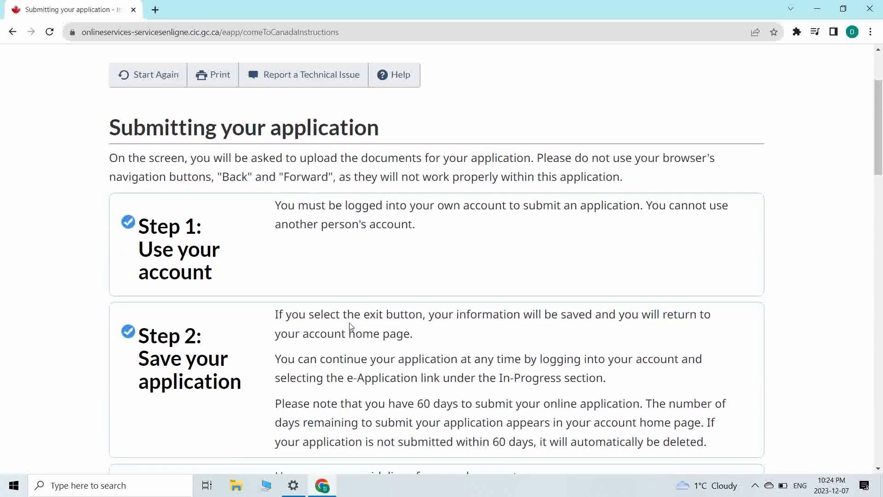
scroll(350, 327, "down", 1)
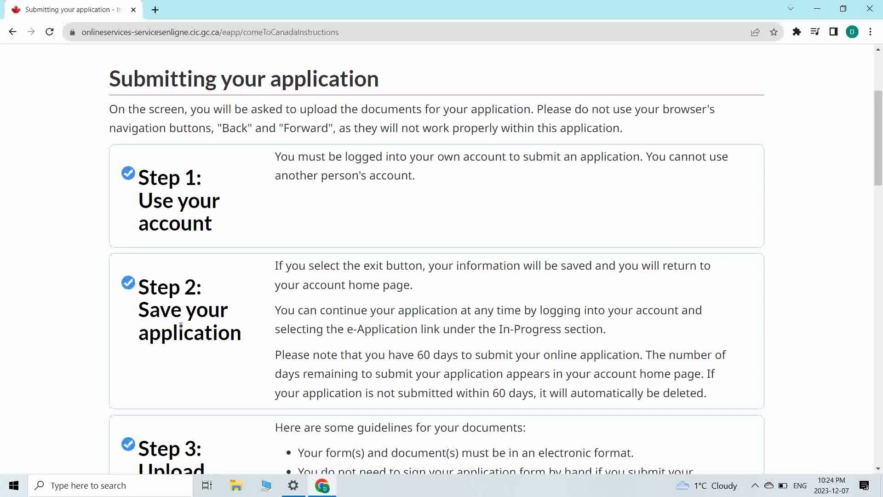
left_click_drag(138, 310, 252, 335)
left_click(457, 321)
- Read the home page note and Step 4 fee payment instructions, then continue to the document checklist
left_click_drag(429, 265, 541, 297)
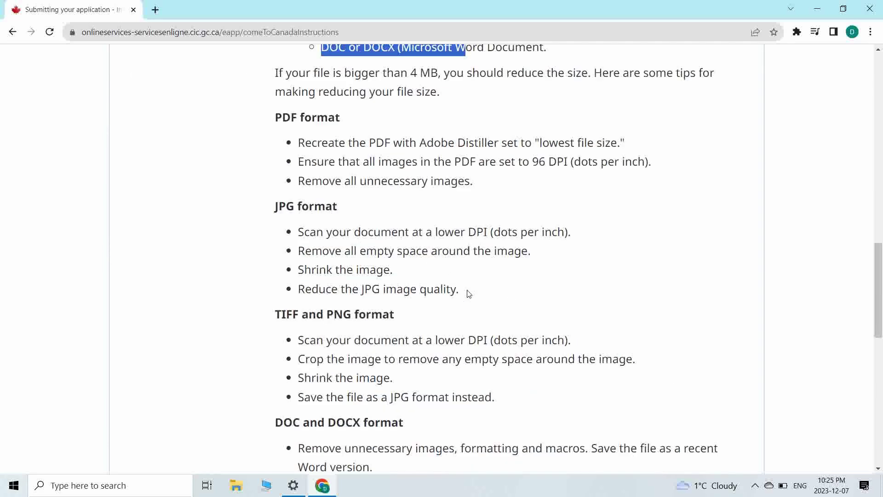
scroll(468, 294, "down", 8)
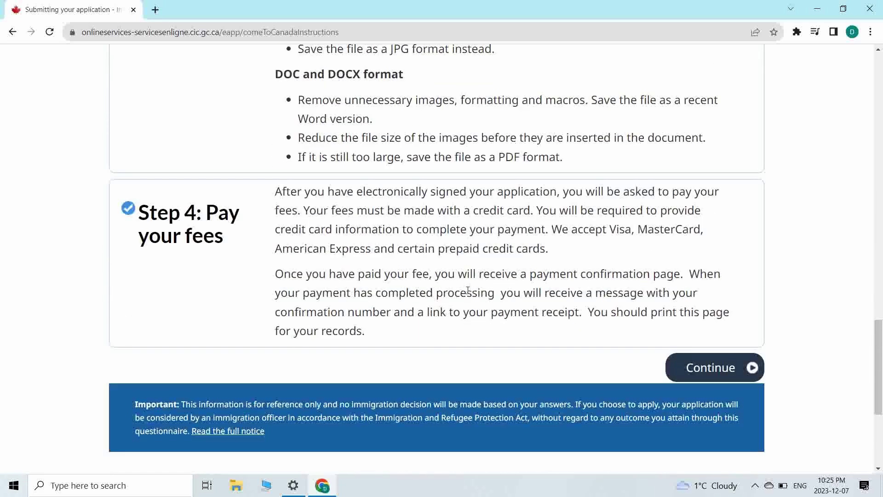
left_click_drag(281, 203, 475, 293)
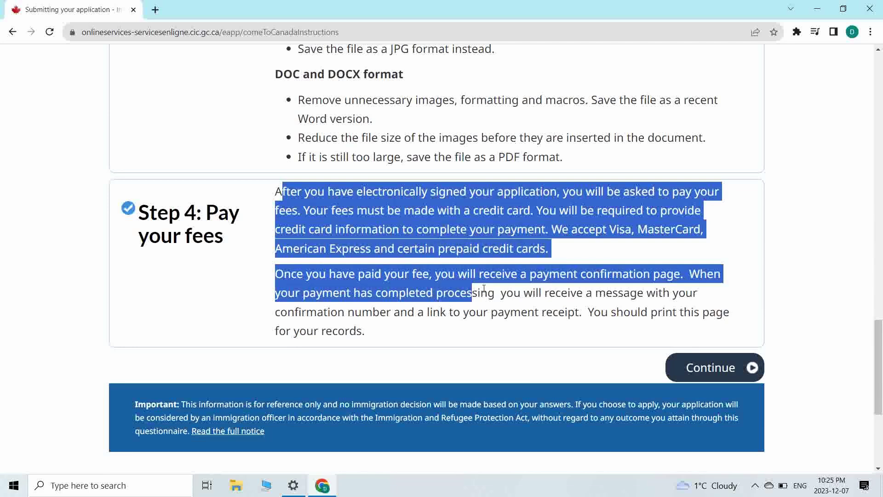
left_click(712, 373)
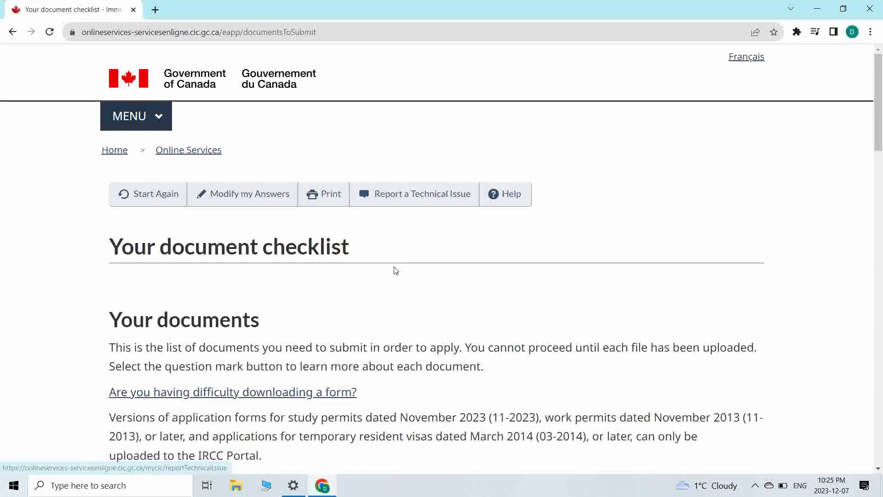
scroll(395, 271, "down", 7)
- Open the Not provided IMM5710 application form from the checklist table in a new tab
scroll(396, 270, "down", 5)
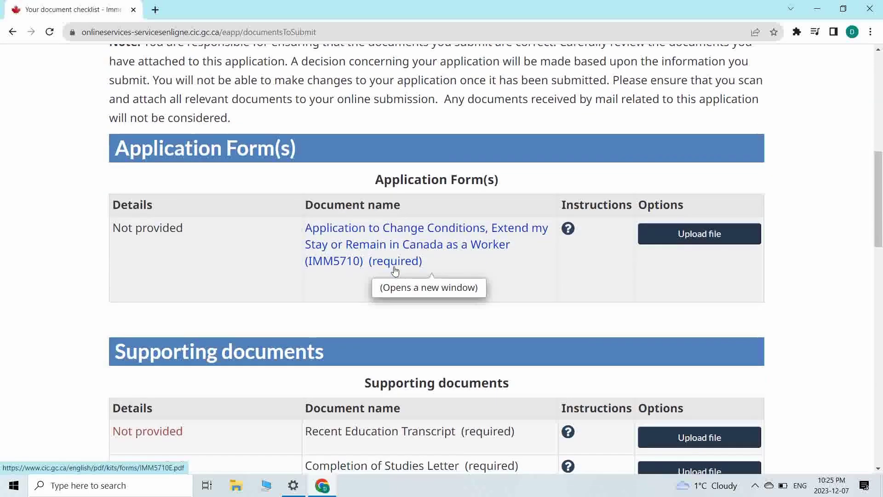
scroll(156, 278, "down", 1)
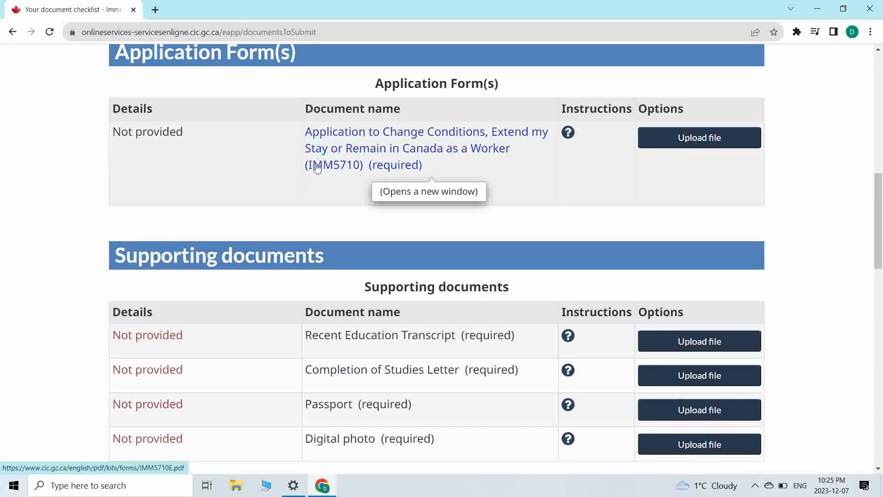
left_click_drag(112, 131, 191, 132)
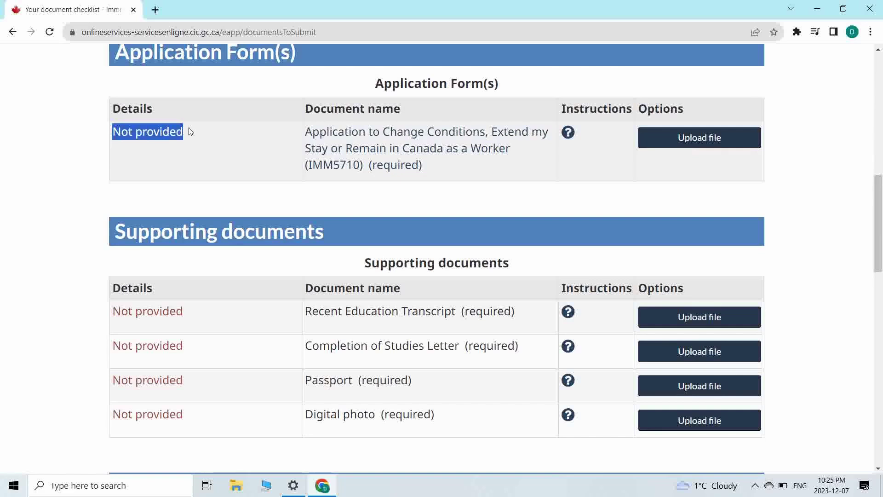
left_click(256, 180)
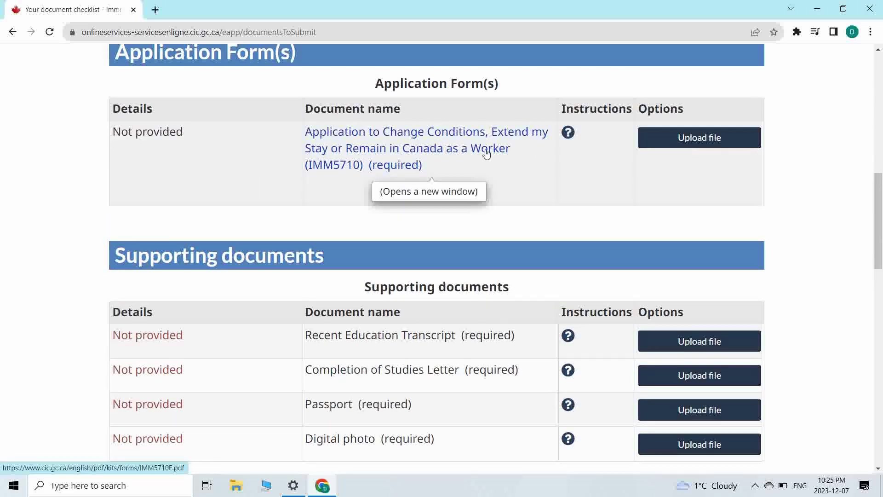
left_click(375, 157)
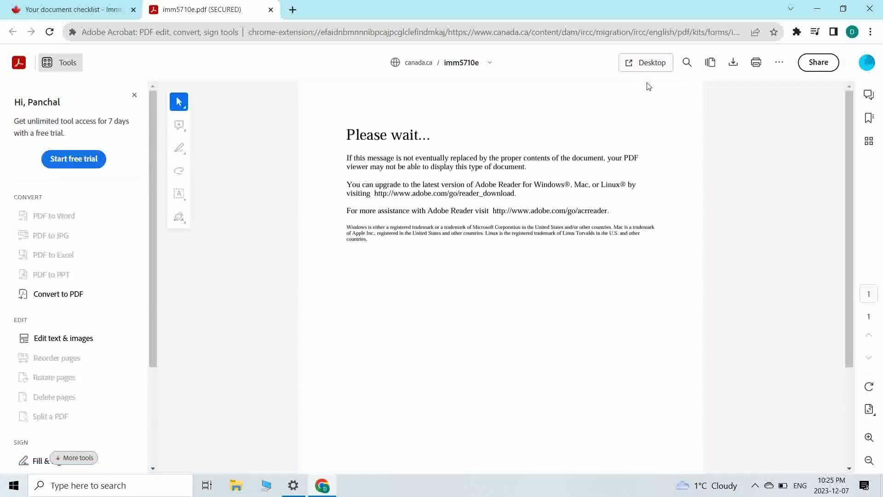
- Cancel saving imm5710e.pdf to Downloads and close its browser tab unsaved
left_click(738, 66)
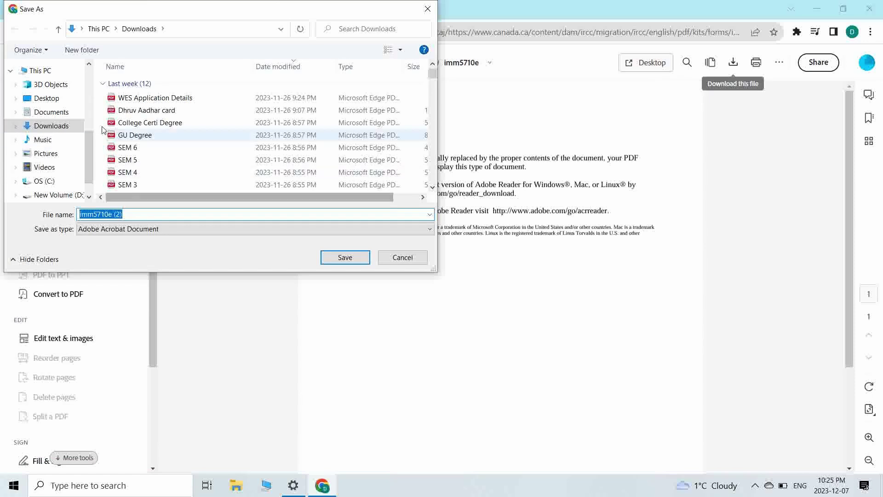
left_click(51, 126)
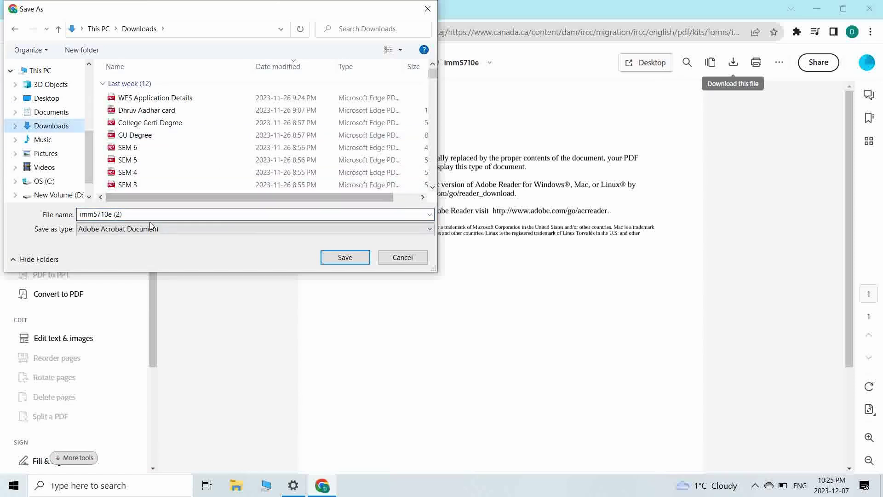
left_click(416, 258)
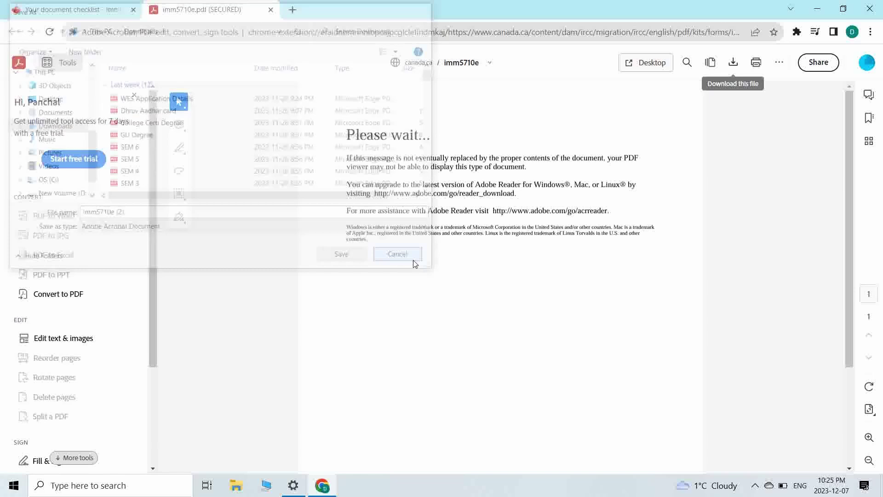
left_click(271, 10)
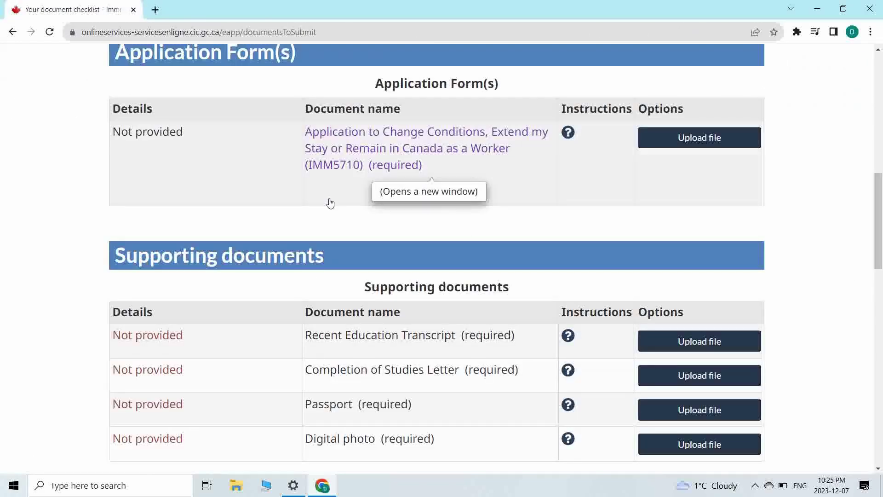
left_click(155, 10)
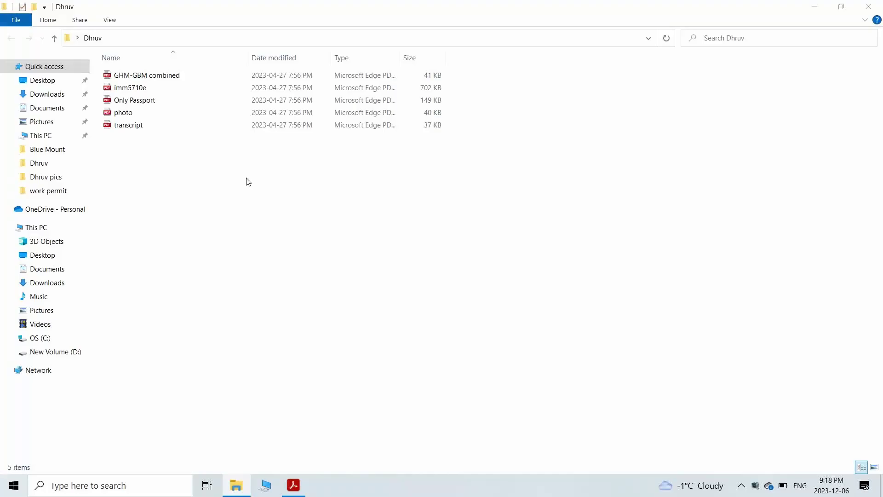
- Open the local imm5710e PDF in Edge, then close it at the Please wait message
double_click(146, 89)
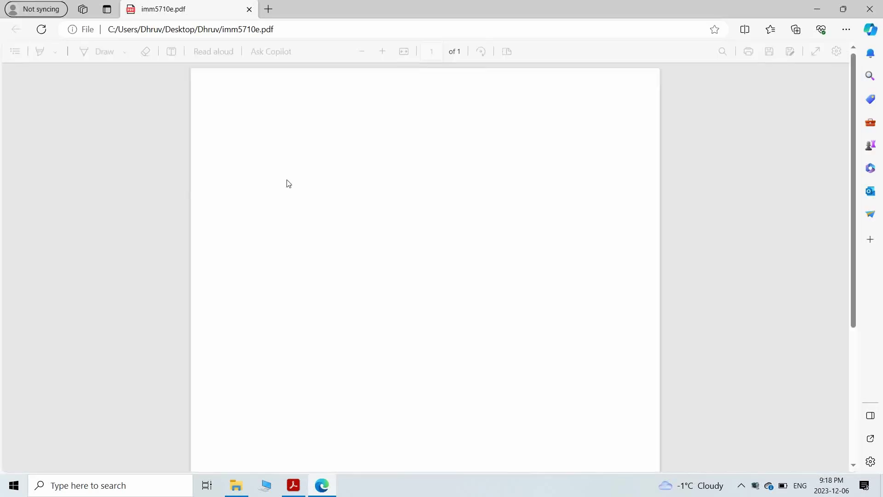
left_click_drag(247, 147, 605, 286)
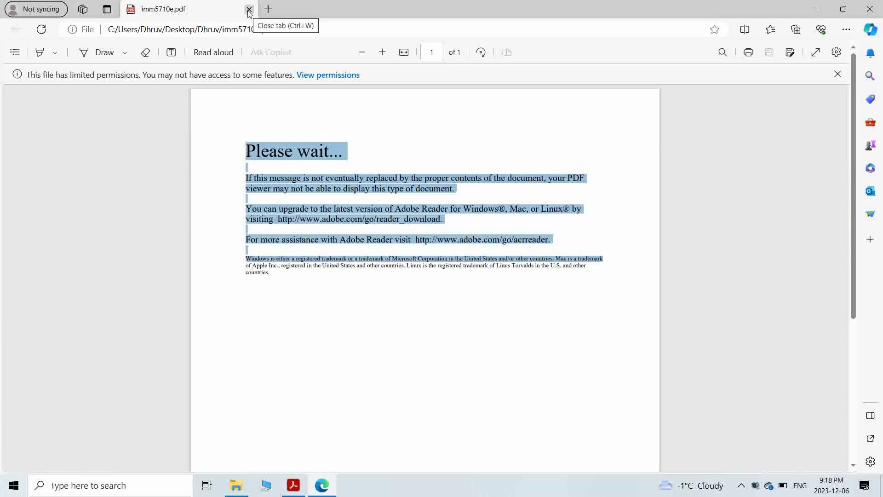
left_click(249, 10)
- Open imm5710e in Adobe Acrobat using Open with from File Explorer
right_click(249, 12)
left_click(246, 235)
left_click(246, 235)
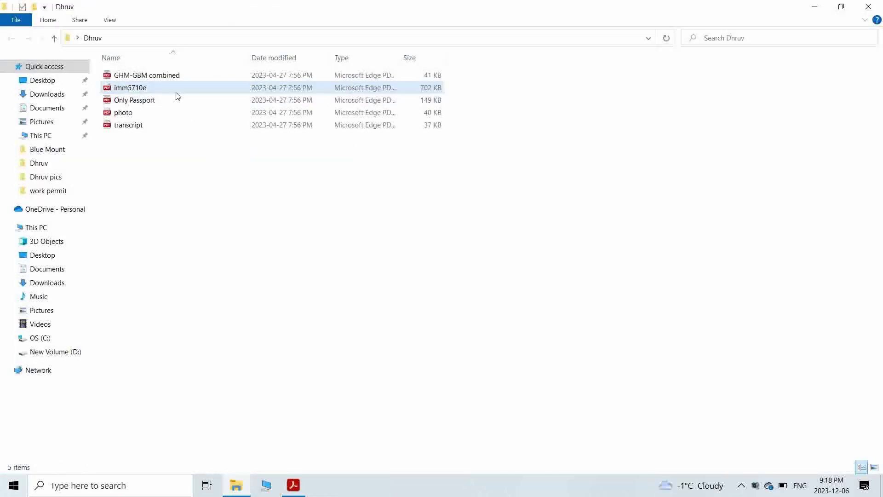
right_click(177, 92)
left_click(124, 114)
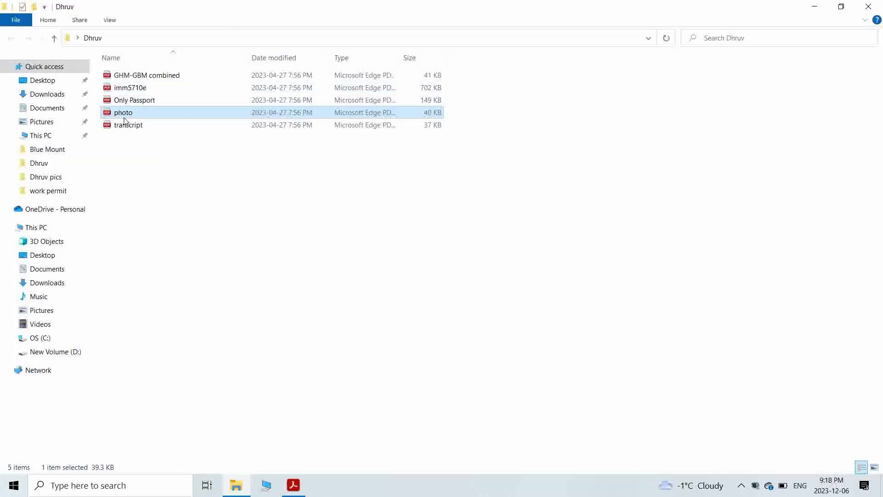
left_click(153, 90)
right_click(154, 91)
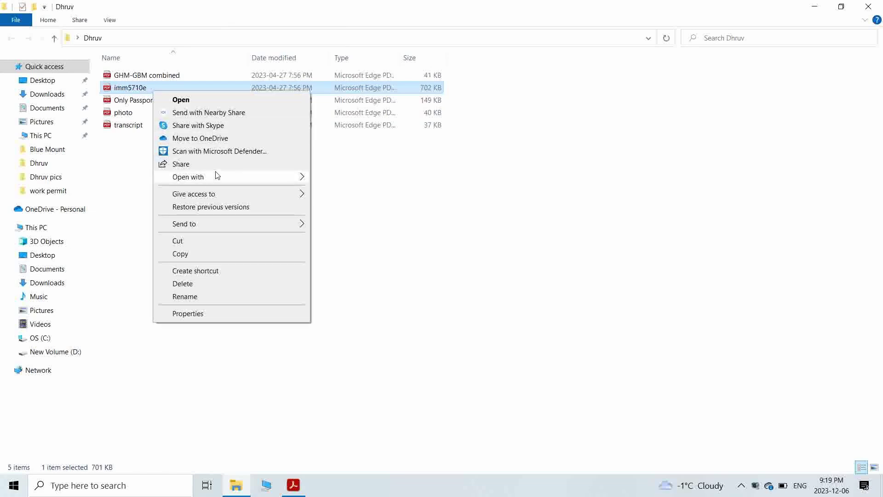
mouse_move(216, 177)
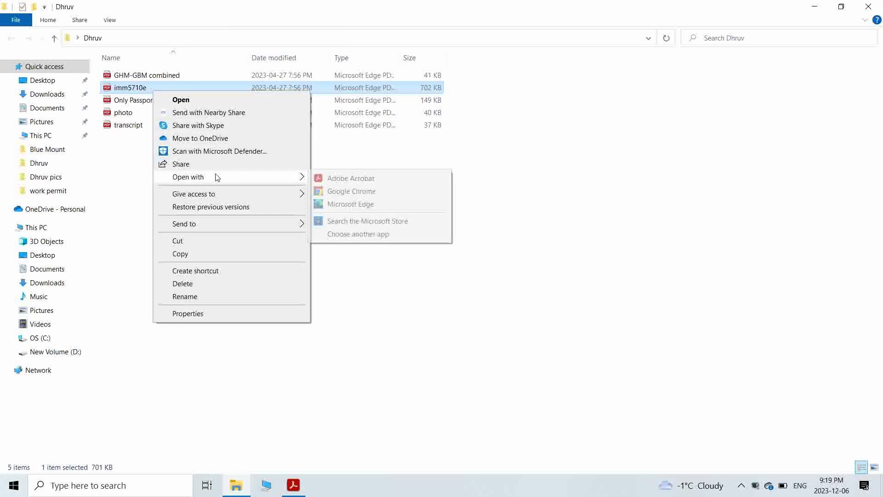
left_click(367, 183)
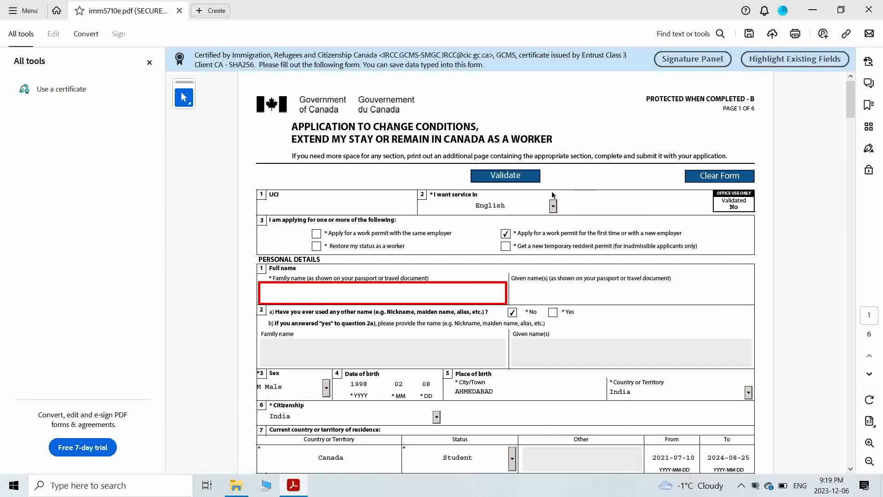
- Close the tools panel and enter the applicant's given name in Given name(s)
left_click(149, 63)
scroll(342, 231, "down", 1)
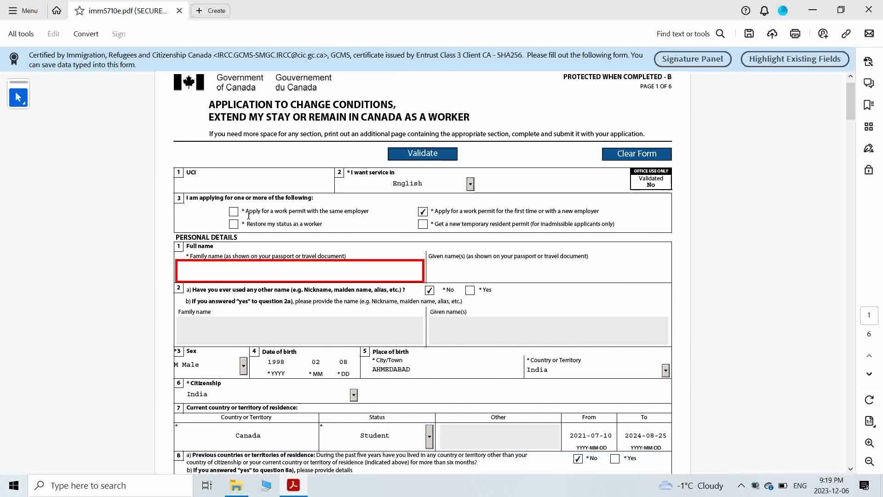
scroll(421, 221, "up", 1)
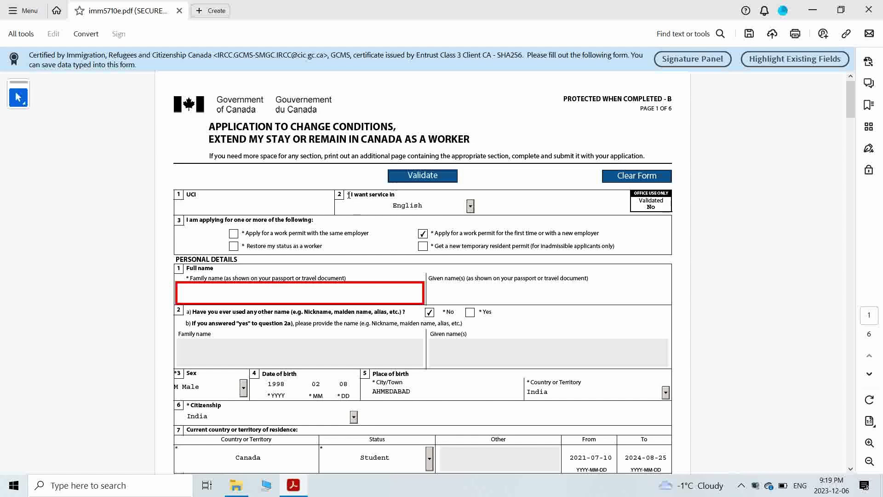
left_click_drag(185, 235, 474, 237)
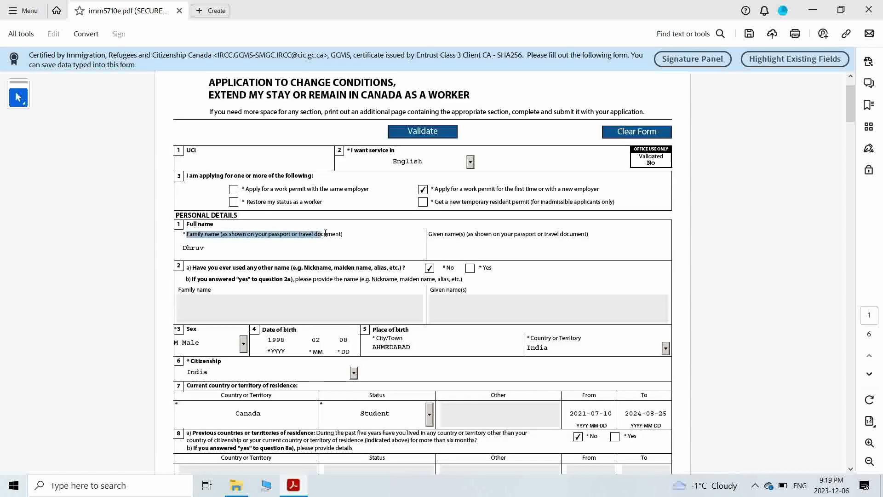
left_click(461, 248)
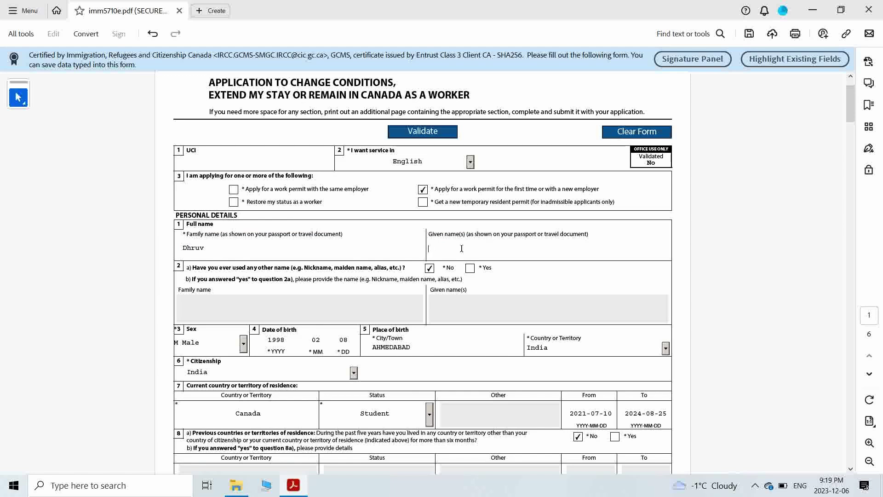
key("BackSpace")
double_click(430, 245)
- Review question 2a and confirm the citizenship reads India
left_click_drag(291, 268, 428, 271)
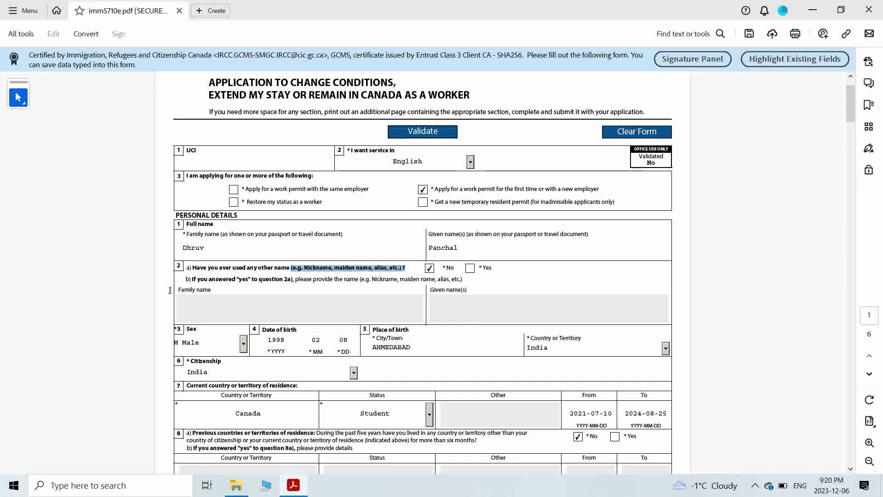
scroll(203, 300, "down", 2)
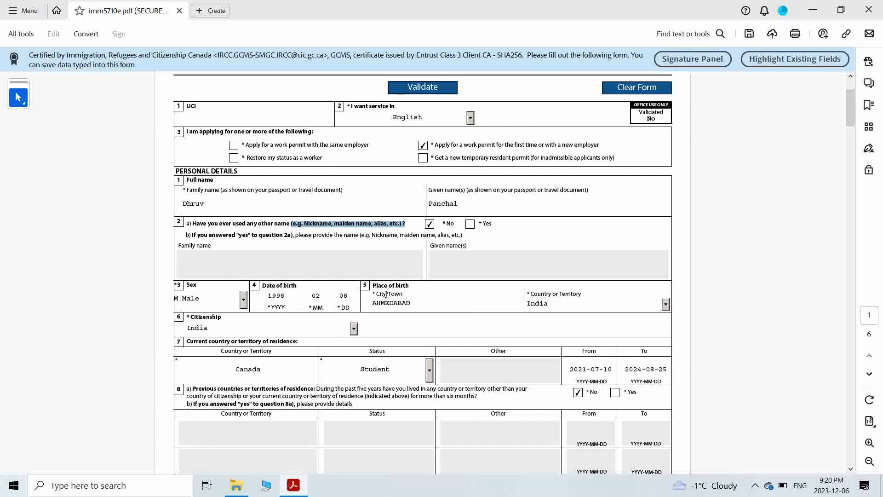
left_click_drag(530, 295, 582, 294)
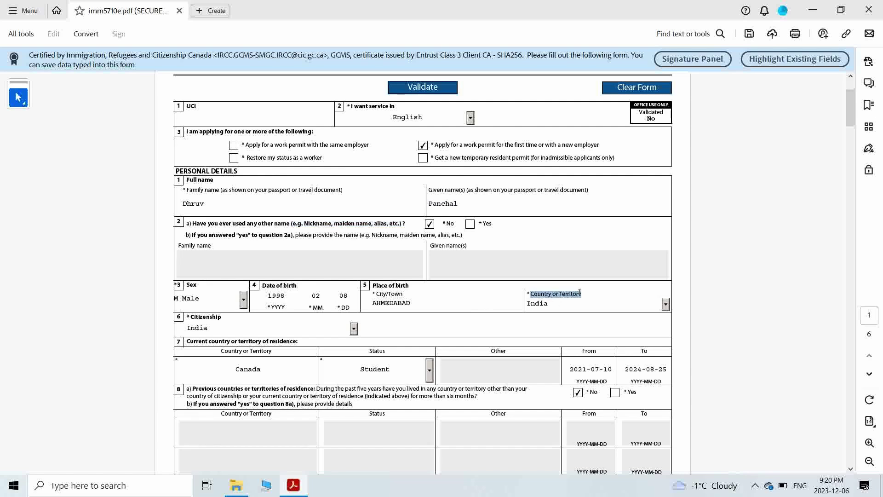
scroll(199, 278, "down", 2)
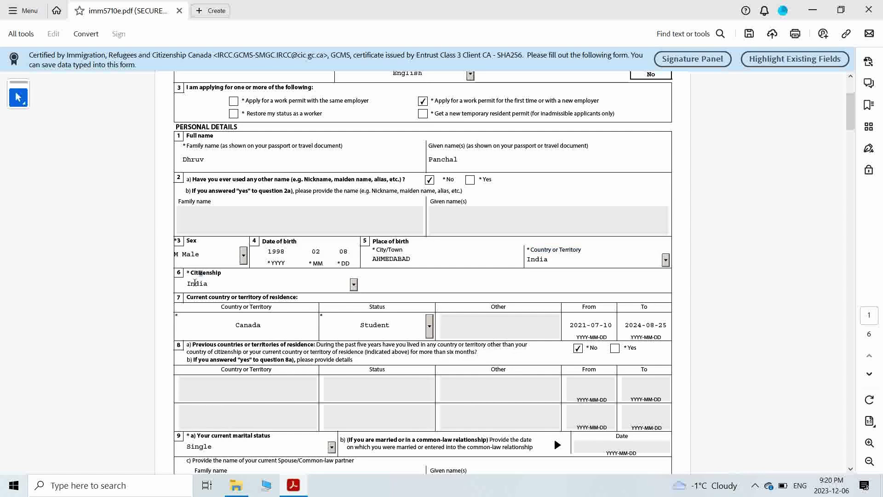
double_click(195, 283)
scroll(270, 303, "down", 1)
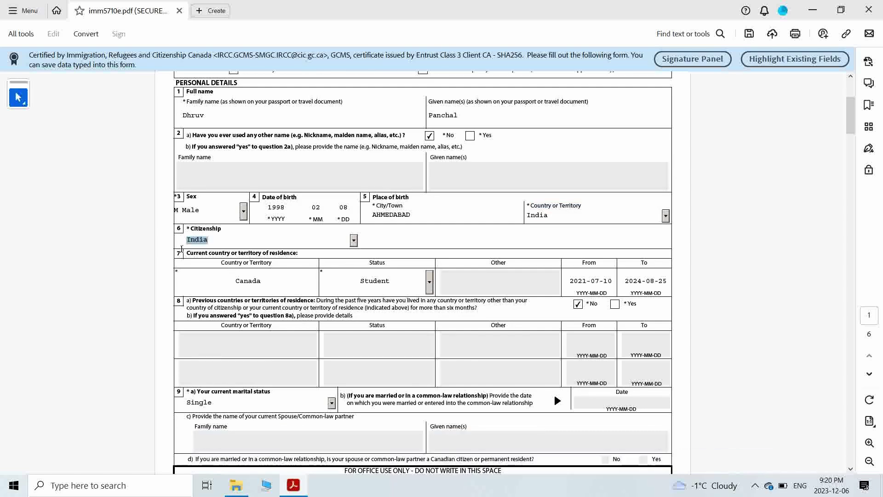
- Keep current residence status as Student, dated 2021-07-10 to 2024-08-25
left_click_drag(186, 253, 277, 254)
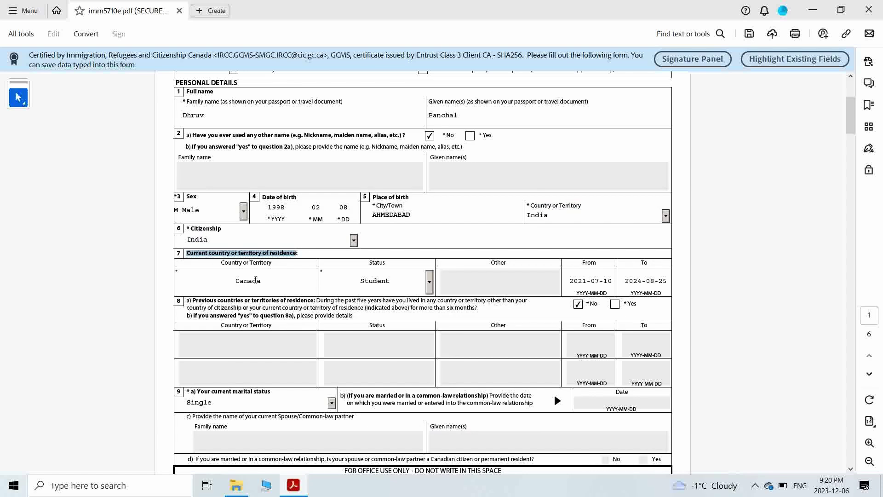
double_click(375, 263)
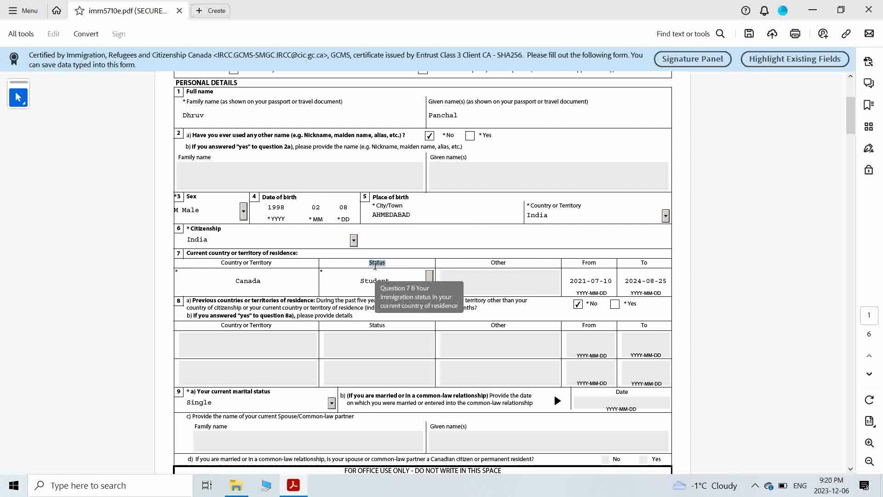
left_click(430, 288)
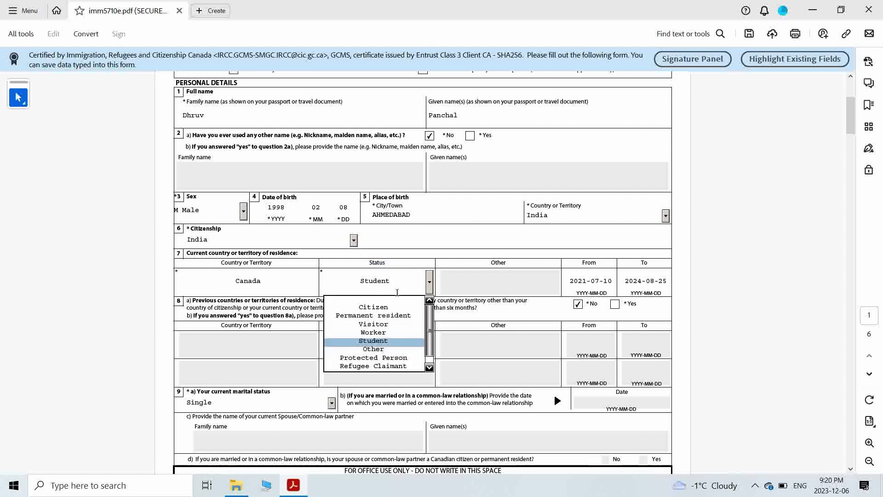
left_click(379, 343)
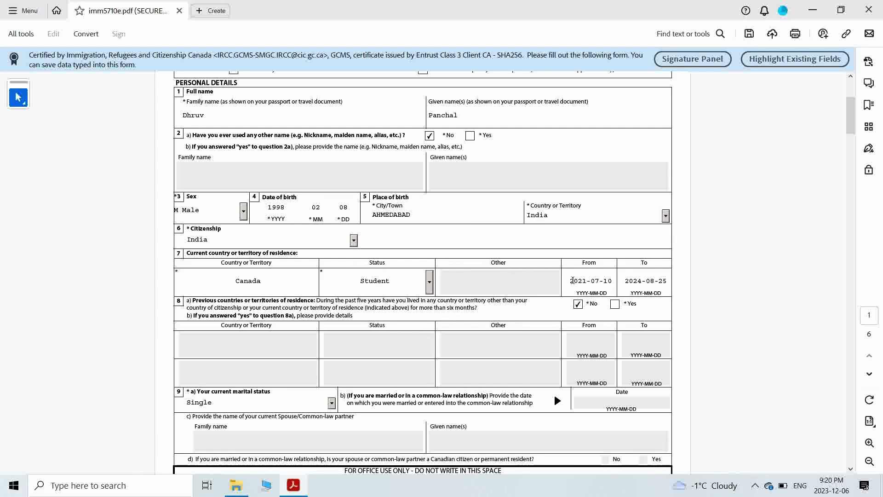
left_click_drag(571, 281, 609, 279)
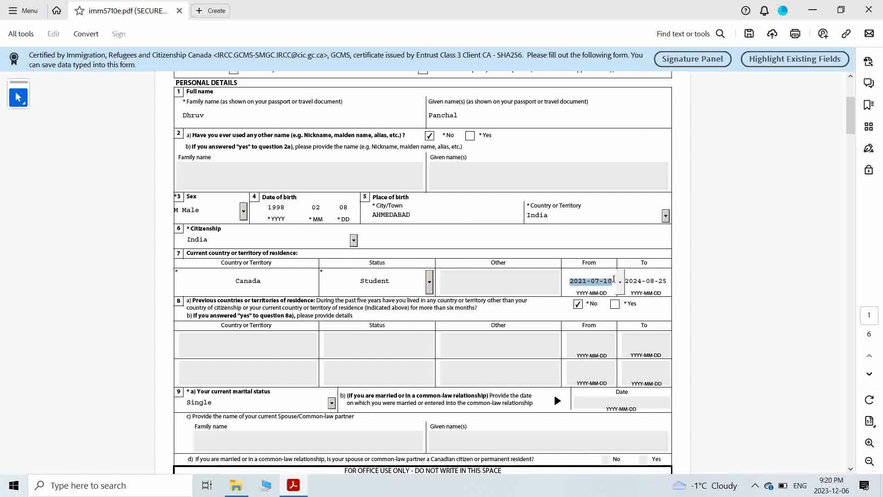
left_click(720, 269)
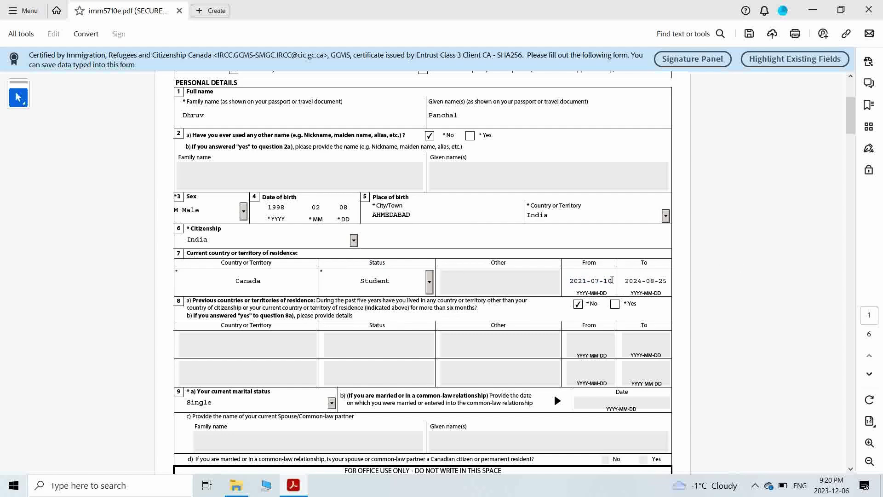
left_click_drag(612, 280, 568, 280)
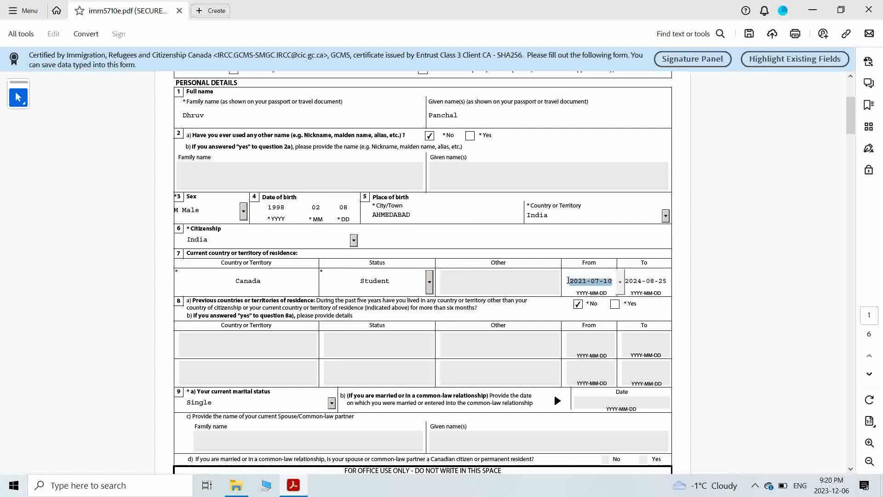
left_click_drag(668, 280, 623, 280)
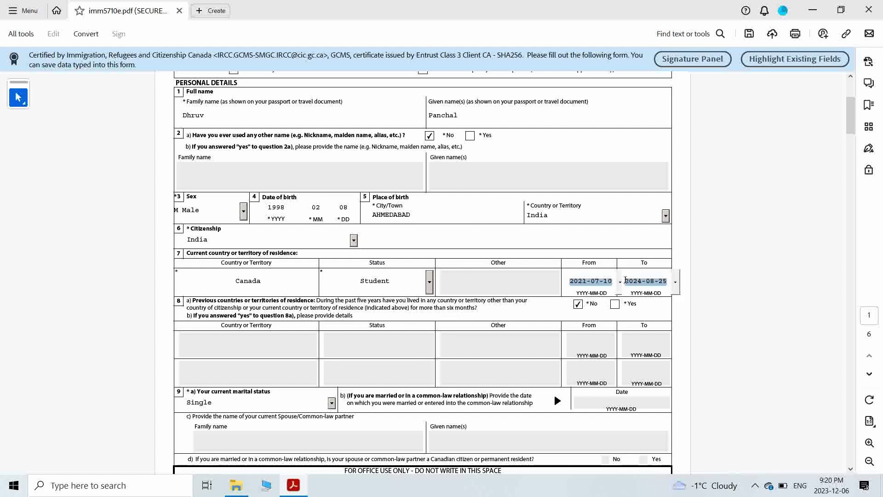
scroll(725, 282, "down", 2)
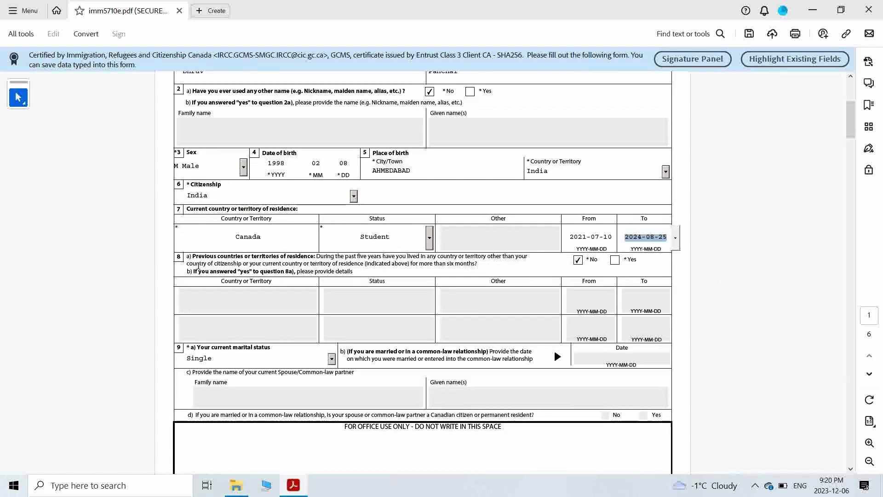
- Review question 8 and toggle 8a to Yes and back to No
left_click_drag(194, 256, 316, 257)
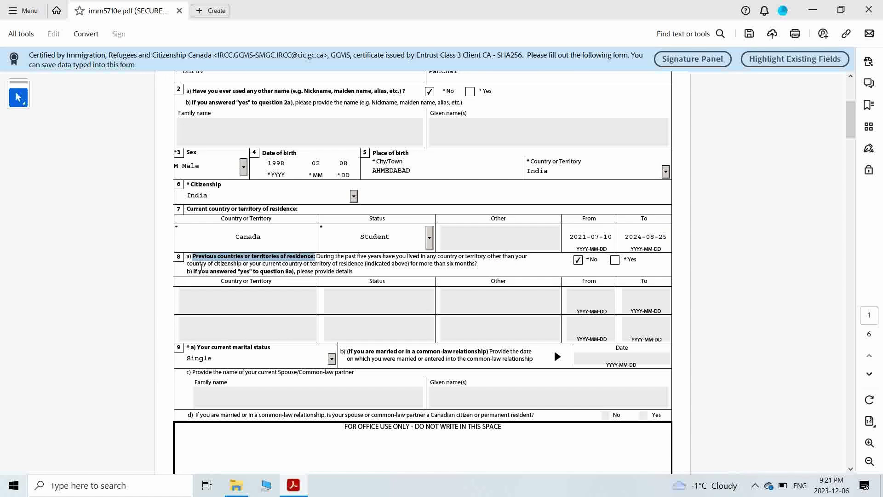
left_click(187, 267)
left_click_drag(187, 266, 385, 282)
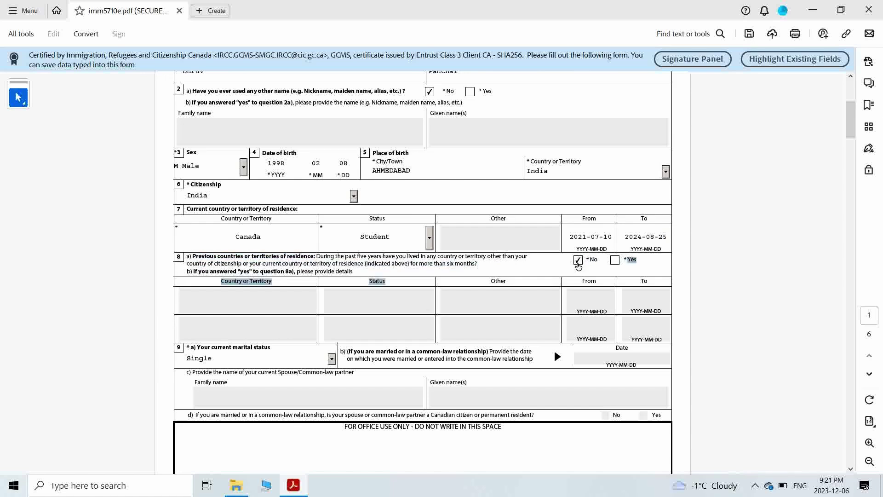
left_click(806, 258)
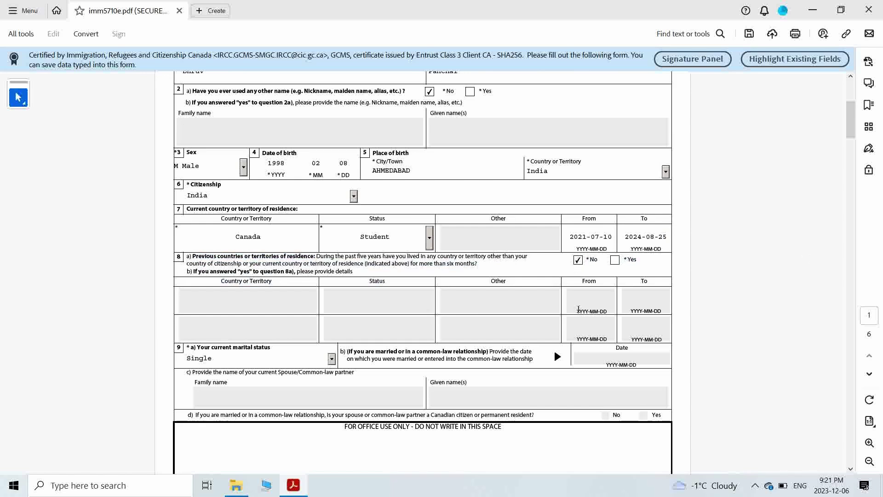
scroll(578, 309, "down", 5)
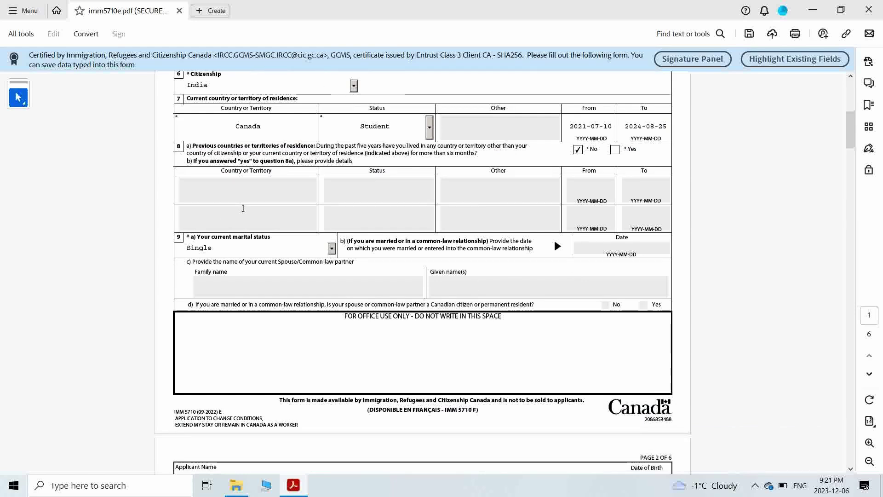
left_click(615, 150)
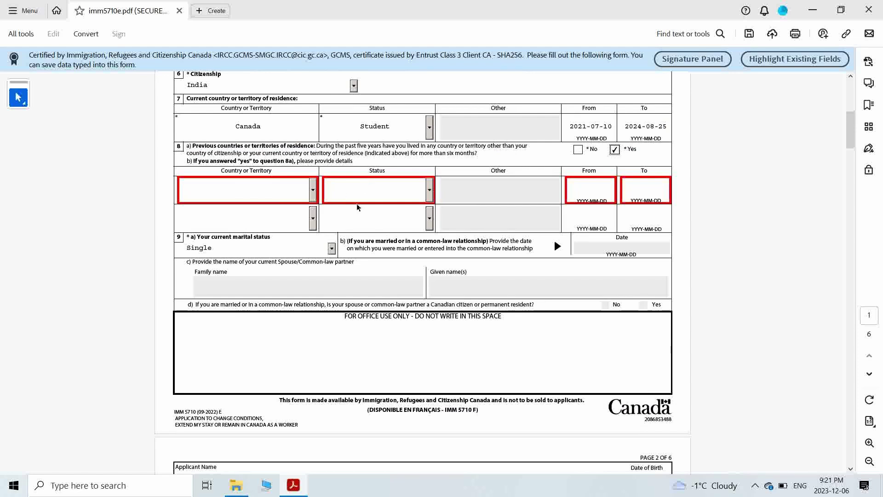
left_click(577, 149)
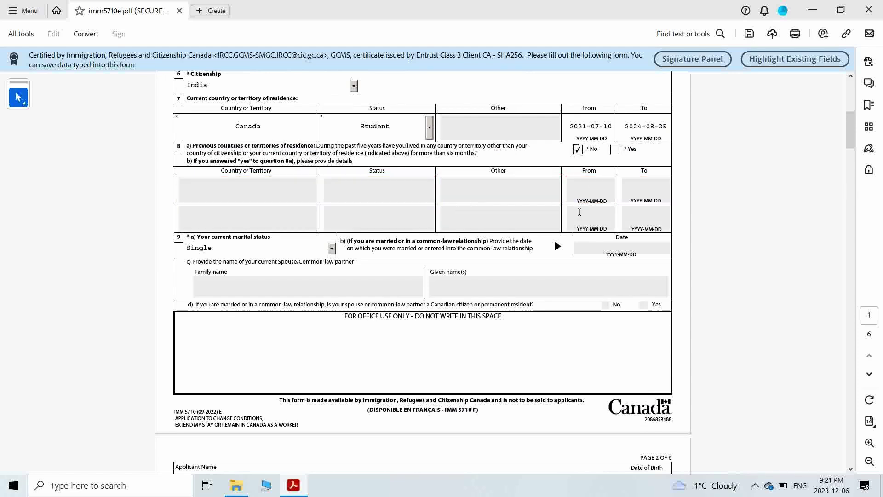
- Read through the section 9 text on page 2
scroll(560, 232, "down", 1)
scroll(560, 232, "down", 1)
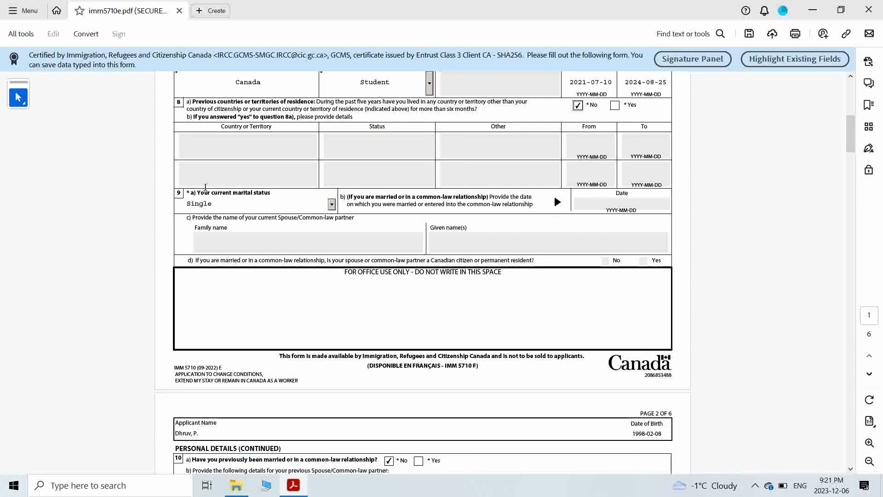
left_click_drag(202, 189, 276, 187)
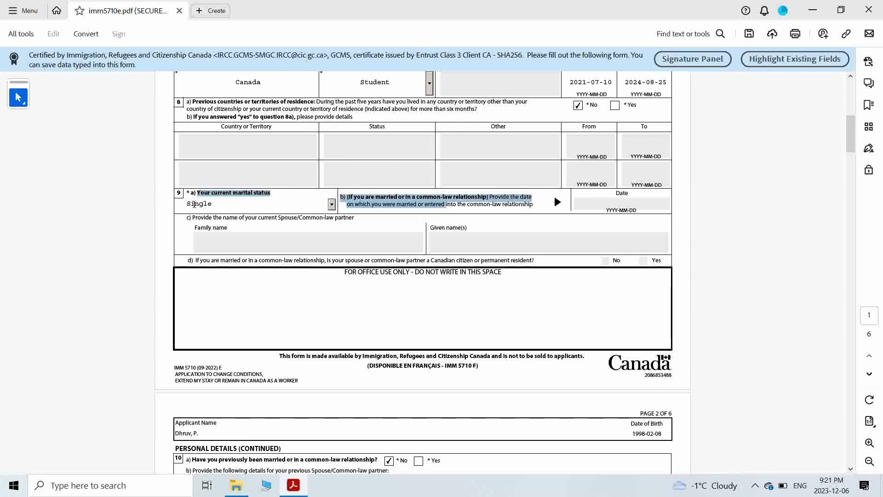
left_click(761, 196)
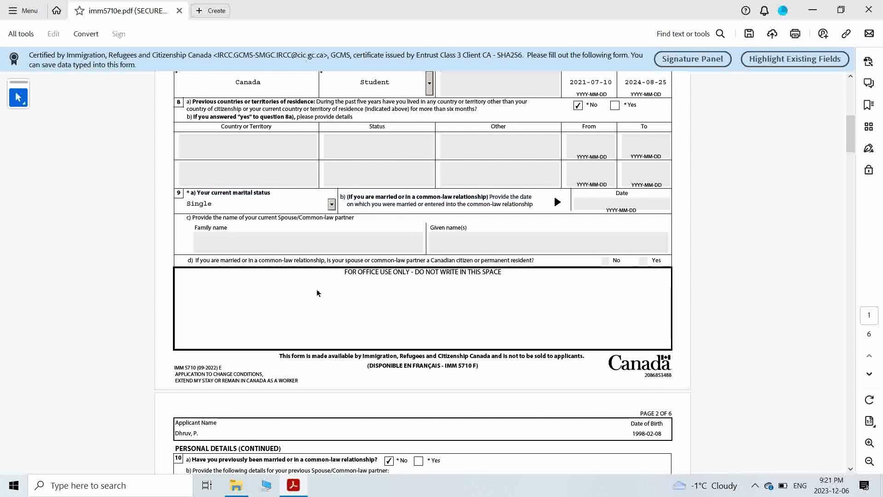
scroll(350, 281, "down", 1)
left_click_drag(340, 255, 161, 285)
scroll(161, 284, "down", 2)
left_click(51, 281)
scroll(278, 284, "down", 4)
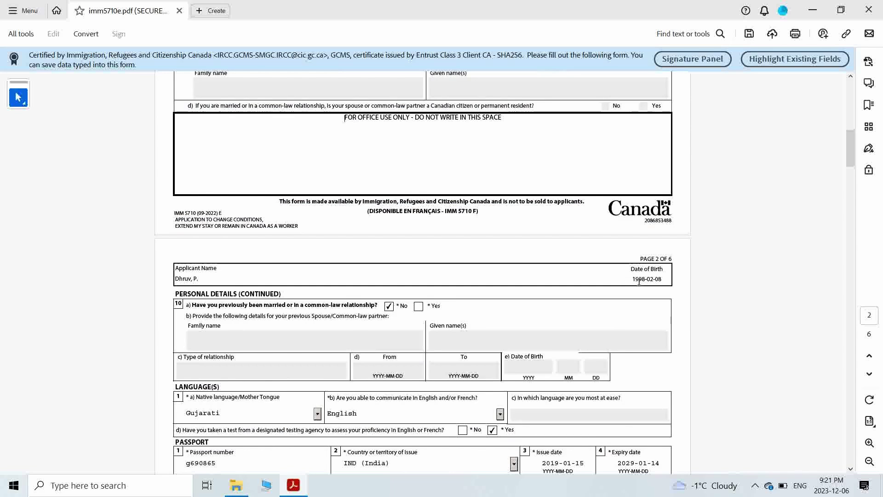
scroll(552, 289, "down", 2)
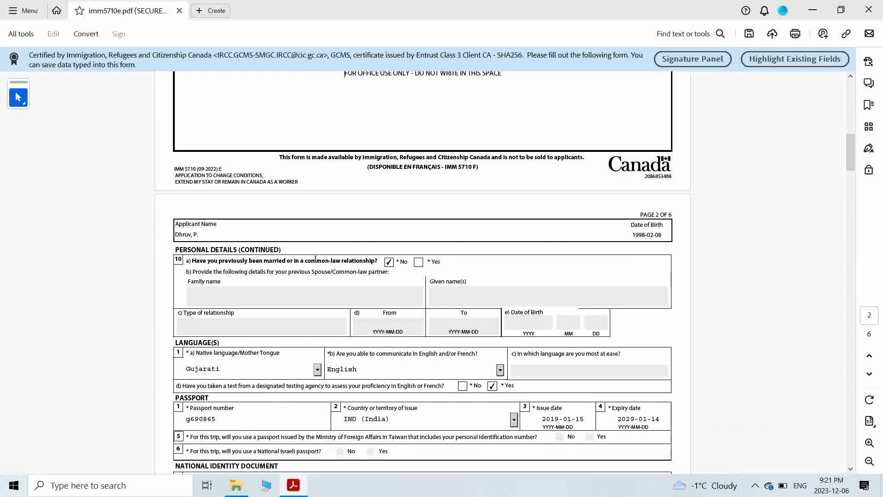
- Toggle the previous marriage question to Yes, then back to No
mouse_move(368, 260)
left_mouse_down()
mouse_move(218, 262)
mouse_move(193, 271)
mouse_move(363, 272)
left_mouse_up()
left_click(417, 261)
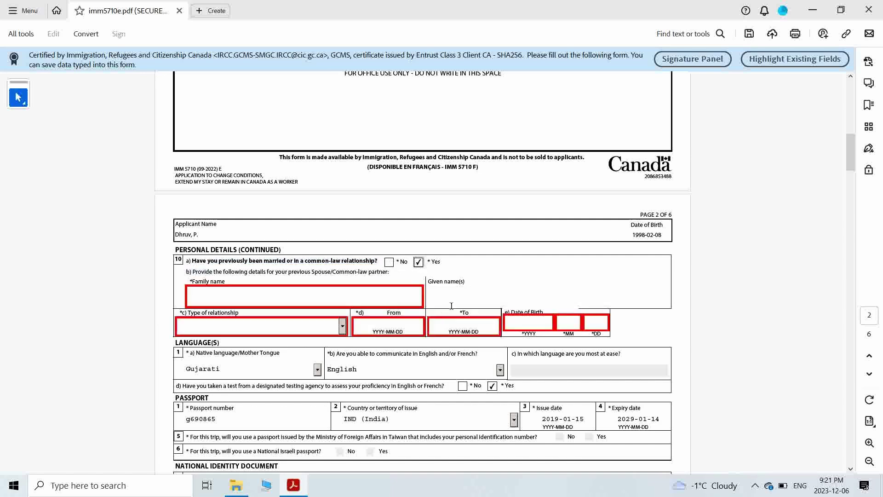
left_click(389, 262)
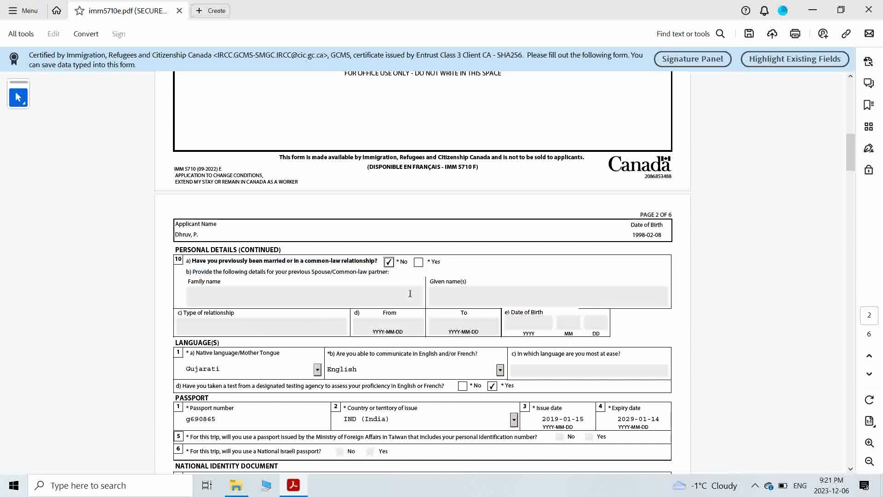
scroll(409, 293, "down", 3)
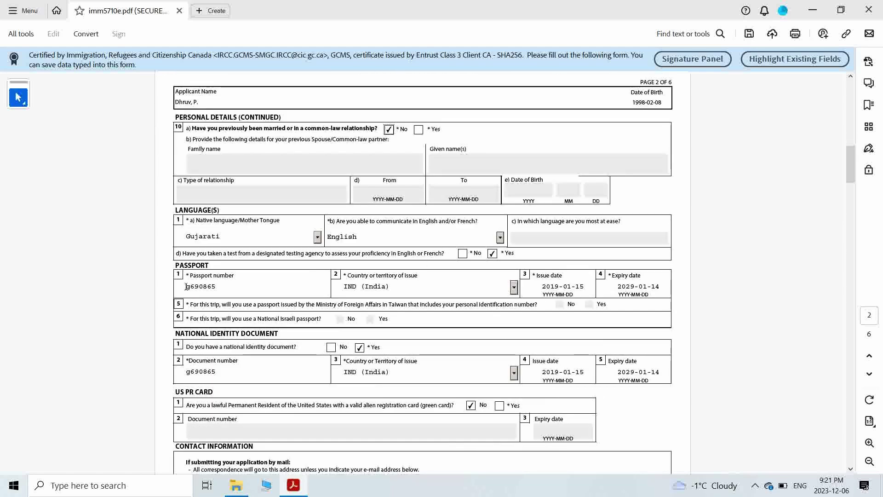
- Keep Gujarati as native language and check the language and passport number answers
left_click_drag(196, 221, 278, 221)
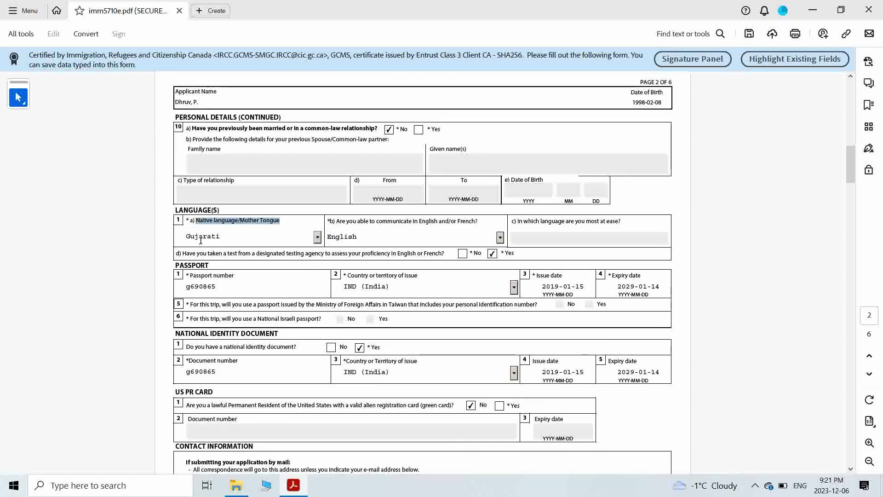
left_click(316, 237)
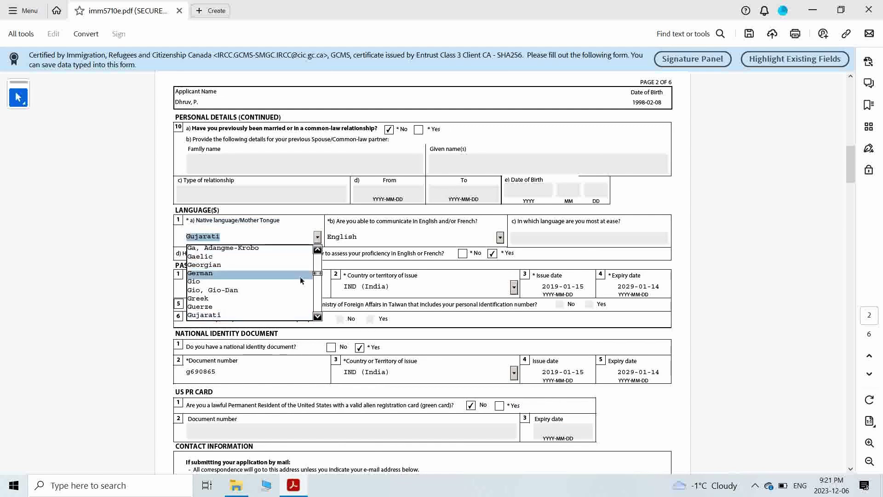
scroll(301, 279, "down", 3)
scroll(287, 261, "up", 3)
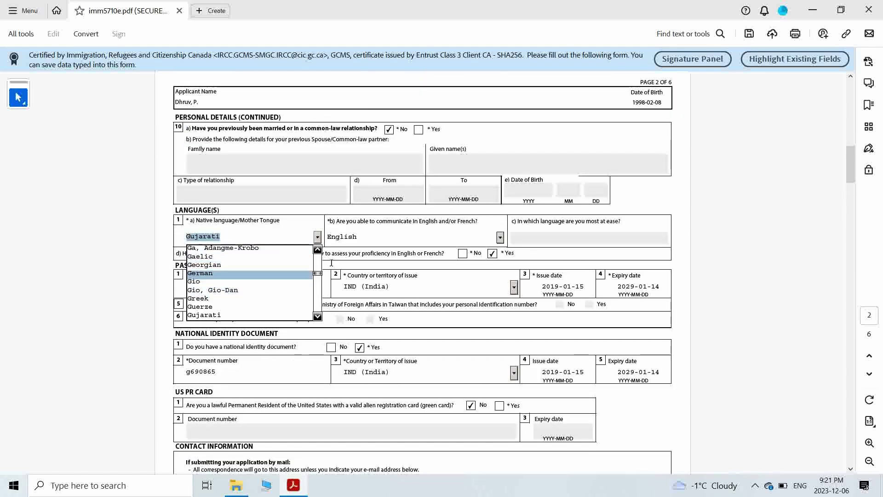
left_click(317, 238)
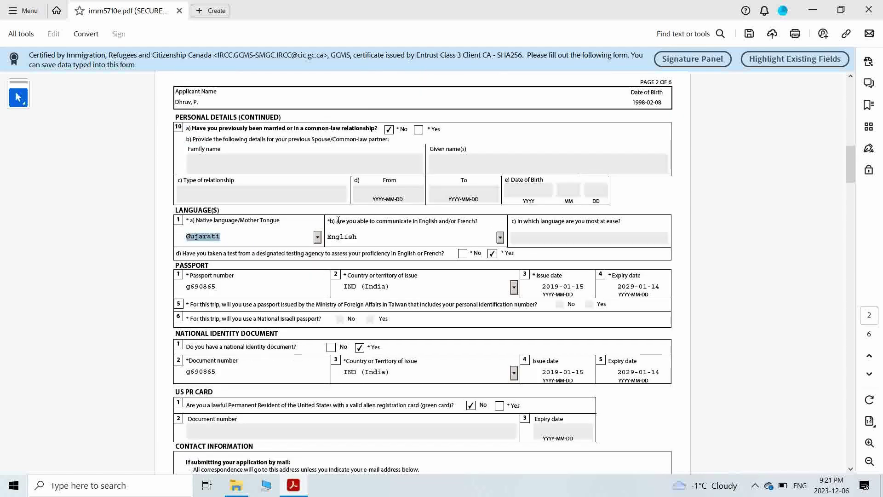
left_click_drag(337, 221, 479, 221)
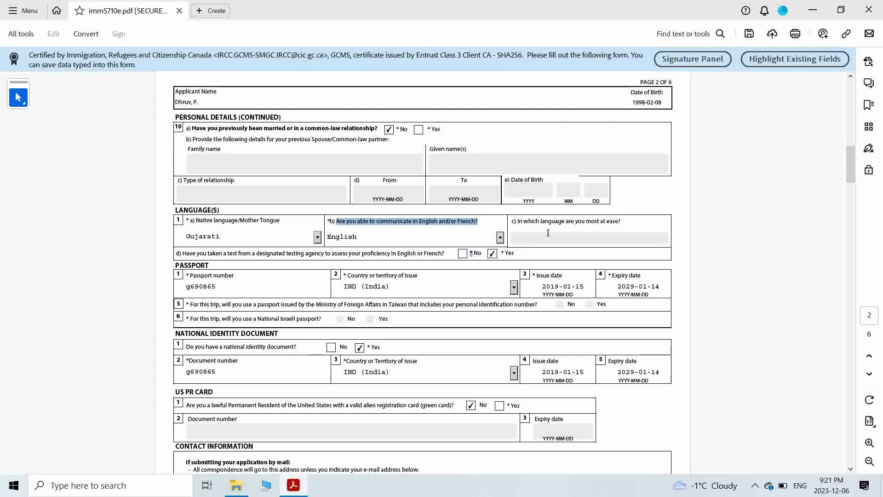
left_click_drag(182, 253, 465, 255)
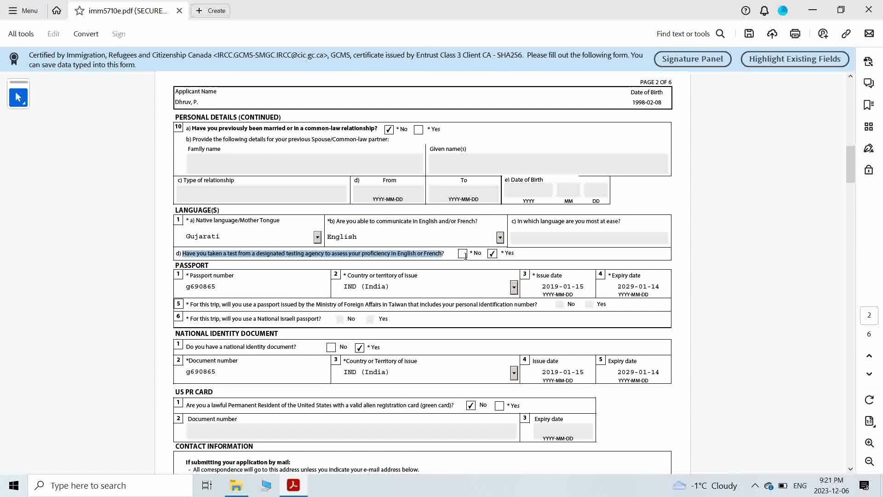
double_click(195, 285)
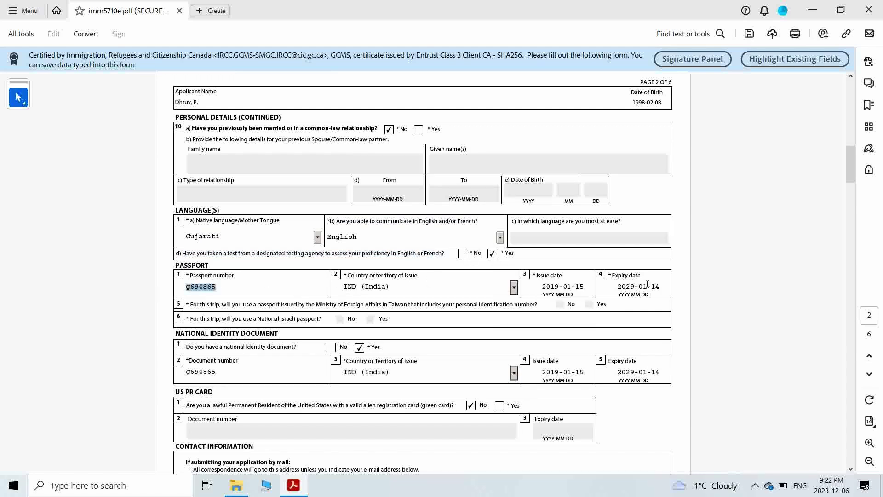
- Review the Taiwan passport question and the national identity document answers (IND, 2019-01-15 to 2029-01-14)
scroll(158, 281, "down", 1)
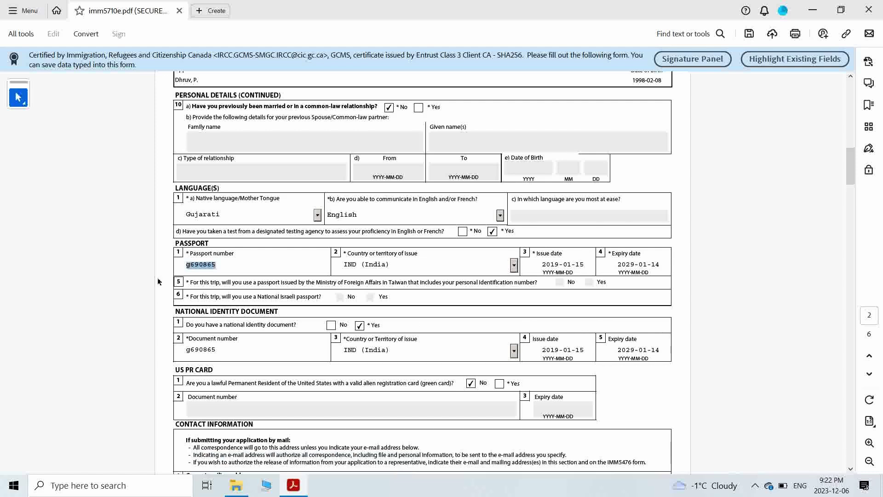
left_click_drag(316, 283, 539, 283)
left_click(42, 280)
left_click(294, 323)
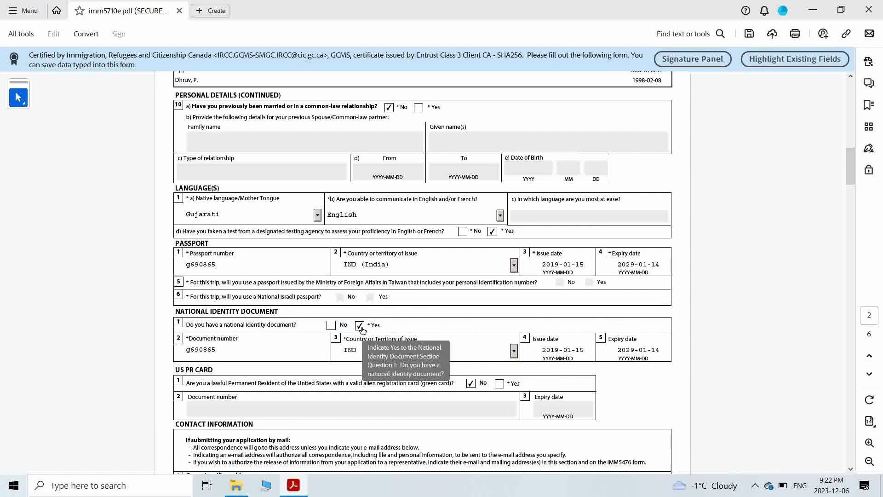
left_click_drag(190, 337, 237, 341)
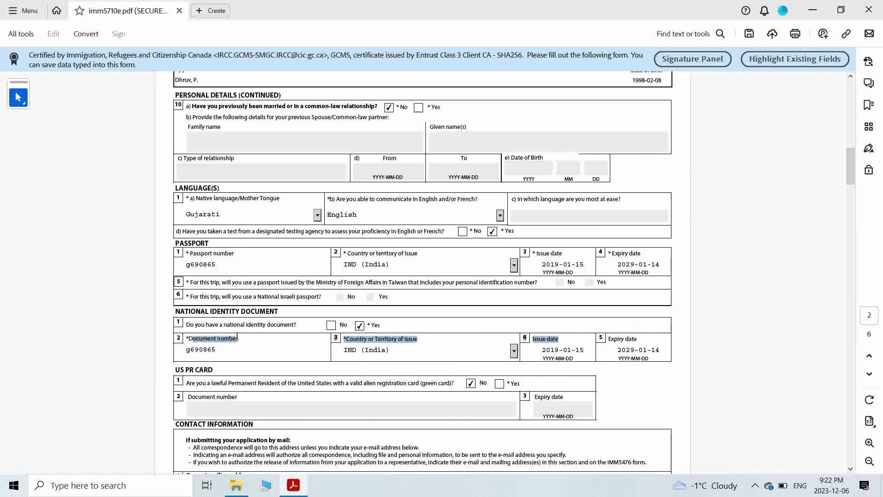
scroll(71, 342, "down", 1)
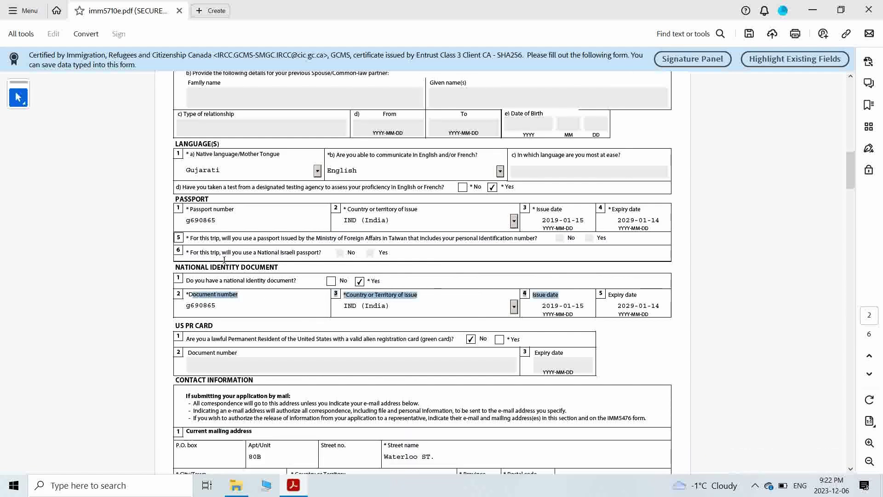
double_click(224, 268)
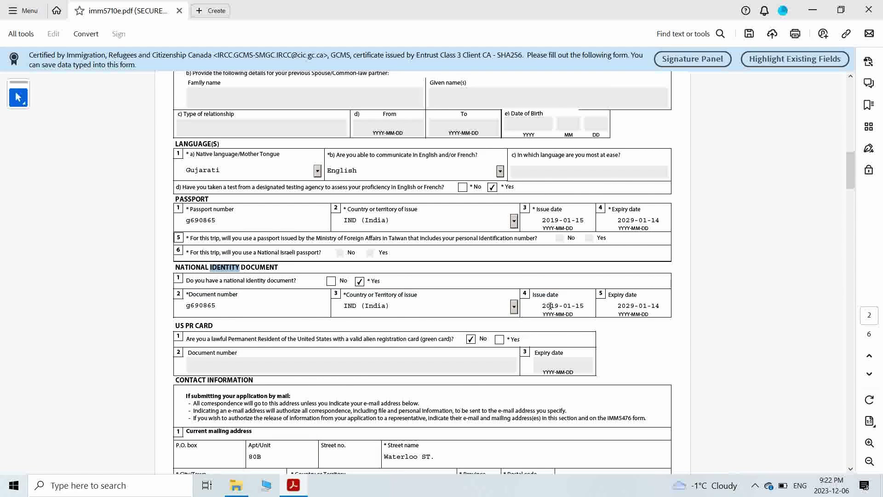
- Toggle the US green card question to Yes and back to No
scroll(474, 325, "down", 1)
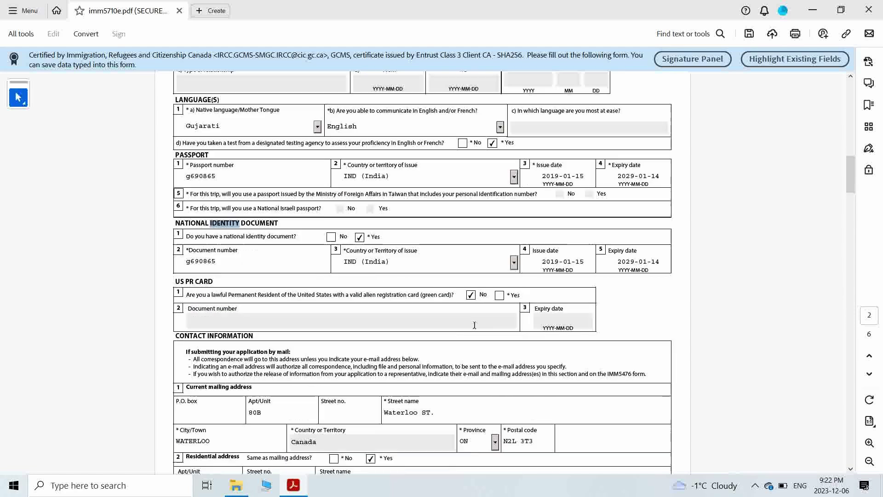
left_click_drag(208, 294, 409, 294)
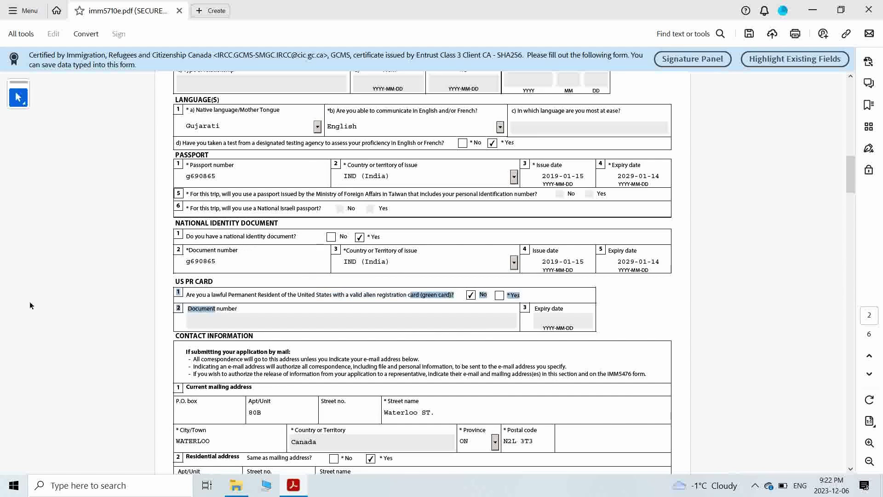
left_click(31, 305)
left_click(499, 295)
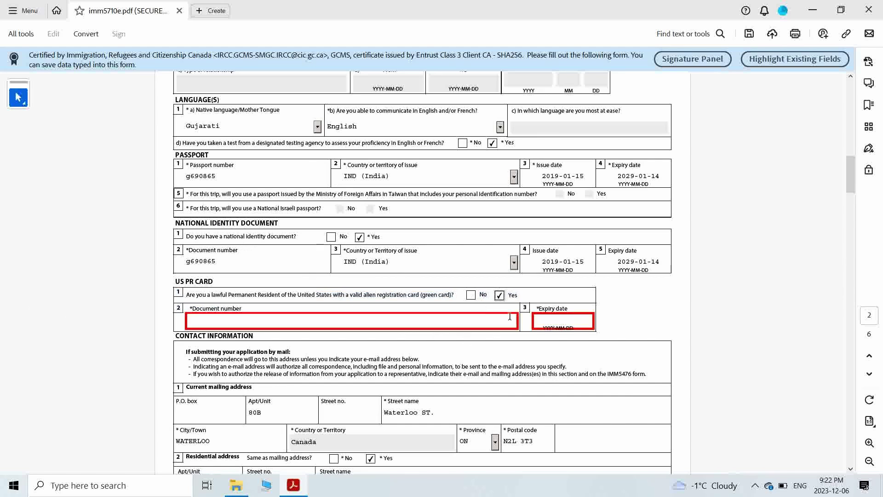
left_click(470, 295)
scroll(439, 311, "down", 4)
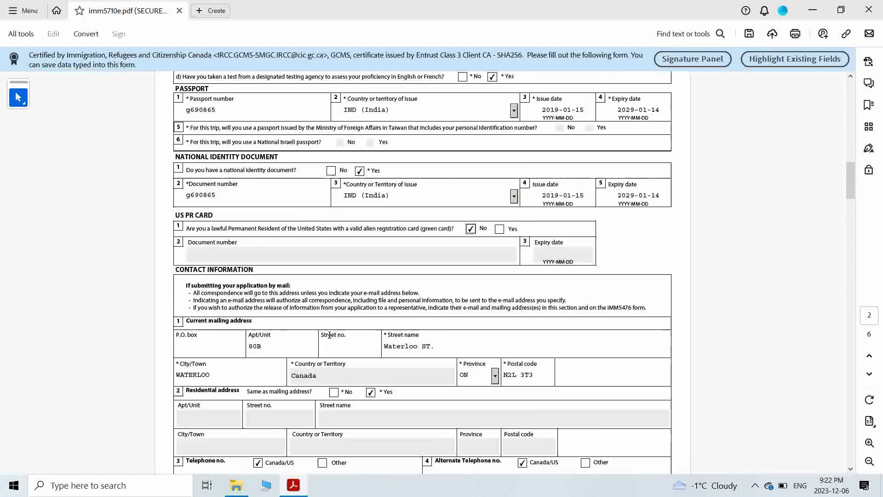
scroll(197, 297, "down", 2)
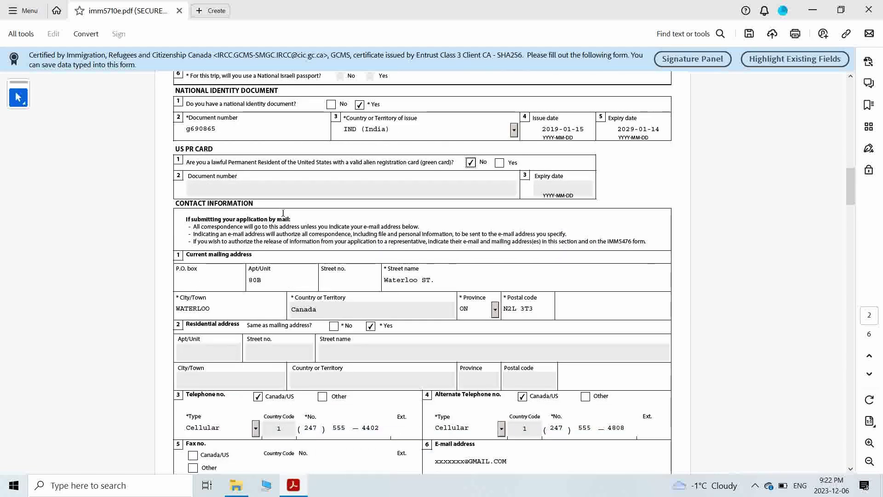
left_click_drag(195, 224, 415, 219)
left_click(70, 251)
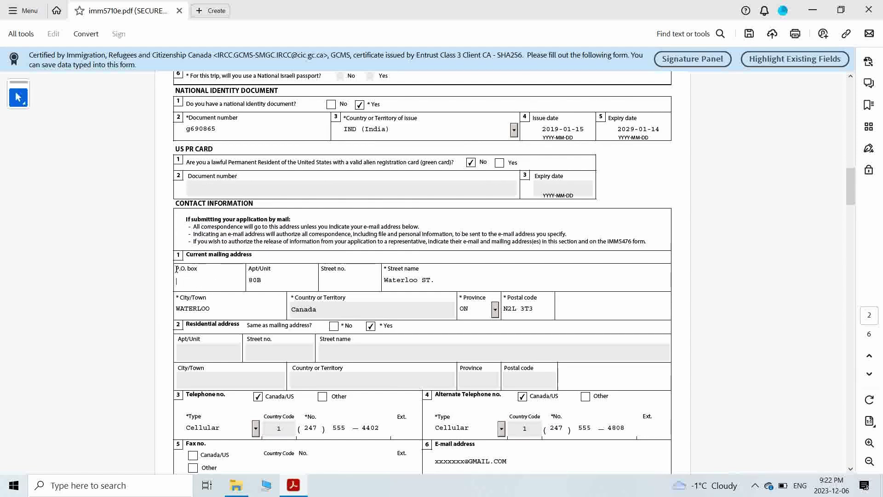
left_click_drag(175, 269, 189, 269)
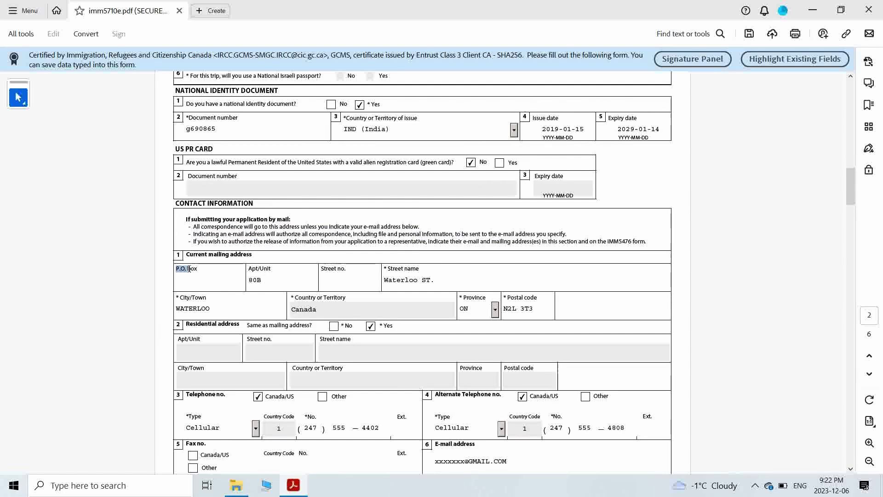
left_click(251, 278)
double_click(252, 278)
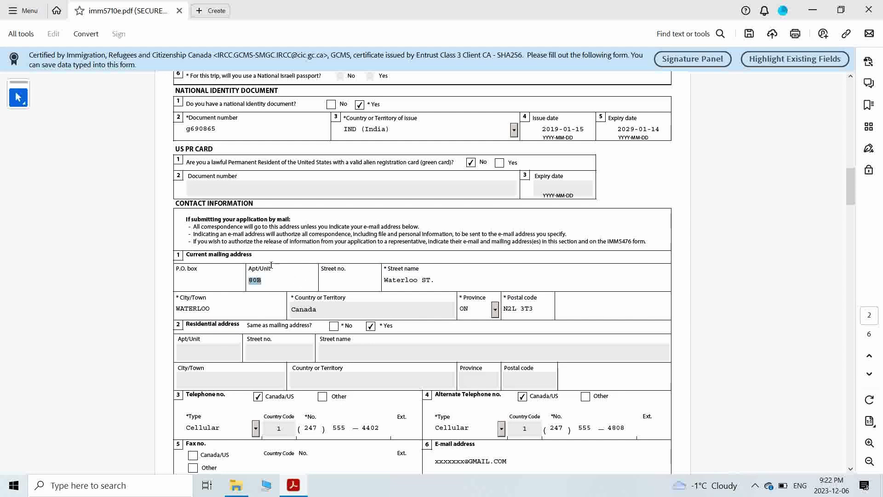
left_click(332, 282)
double_click(388, 278)
double_click(198, 309)
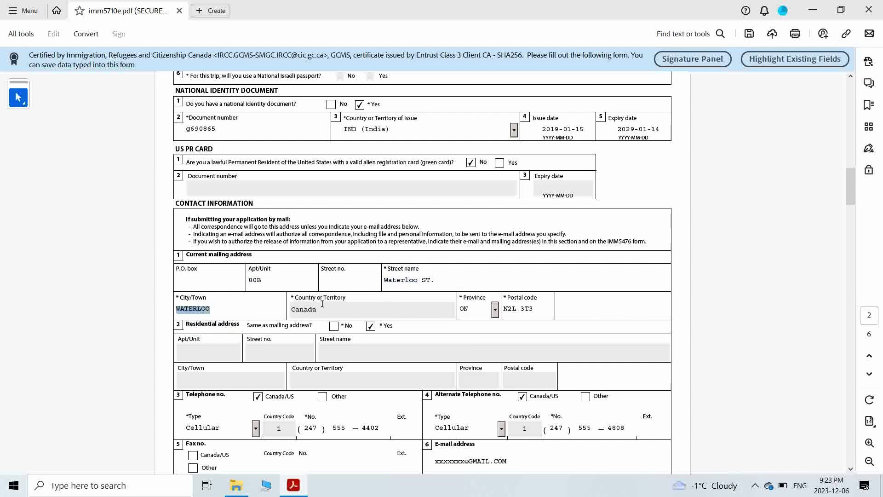
double_click(308, 309)
- Switch the residential address to No, then back to same as mailing
scroll(245, 292, "down", 3)
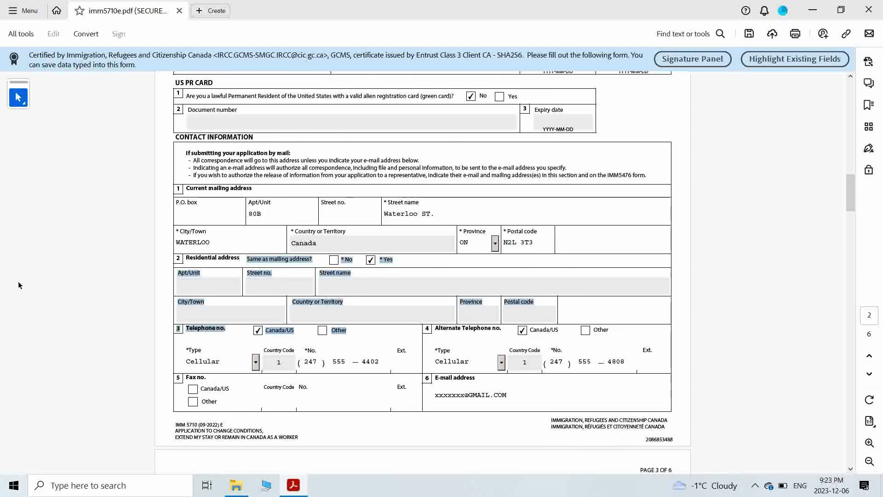
left_click(334, 260)
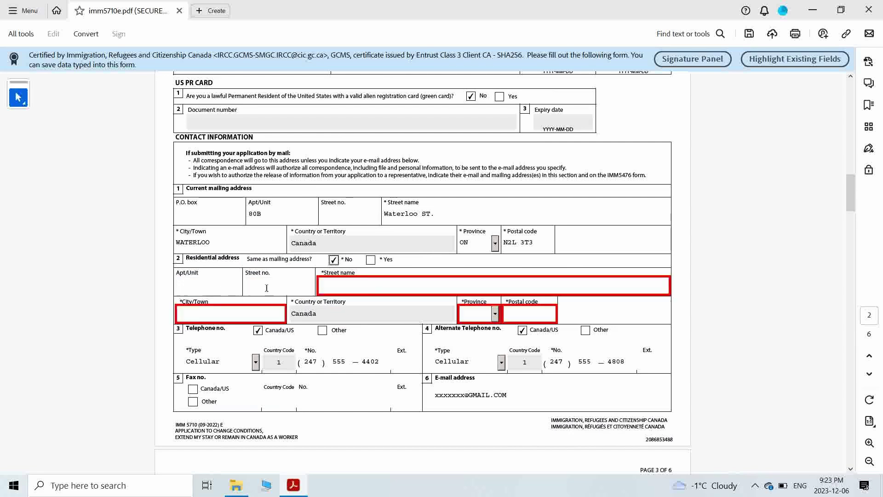
left_click(371, 260)
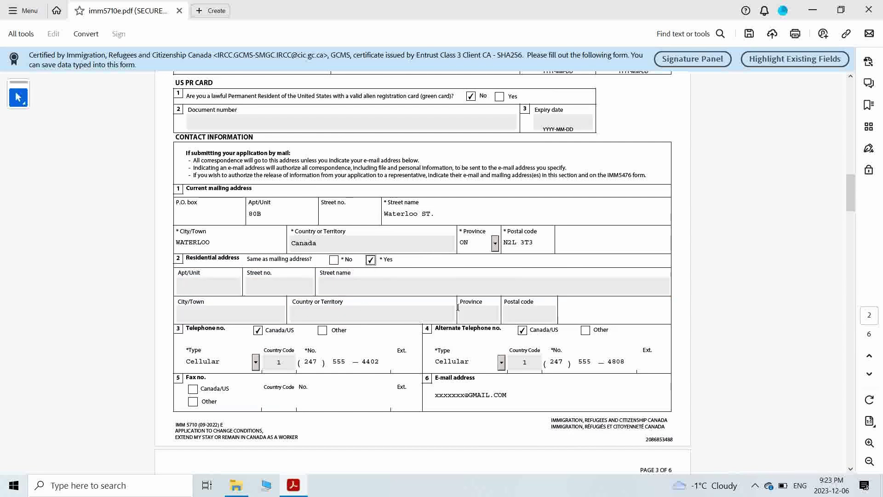
scroll(278, 344, "down", 2)
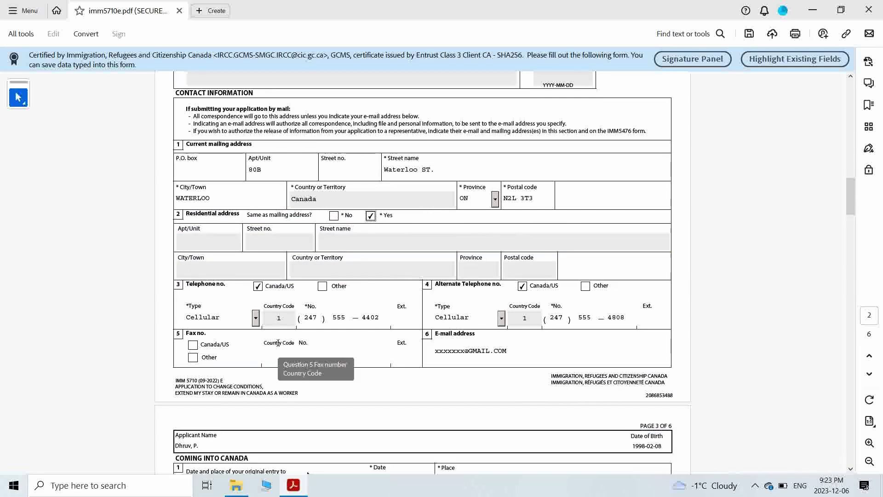
scroll(278, 343, "down", 9)
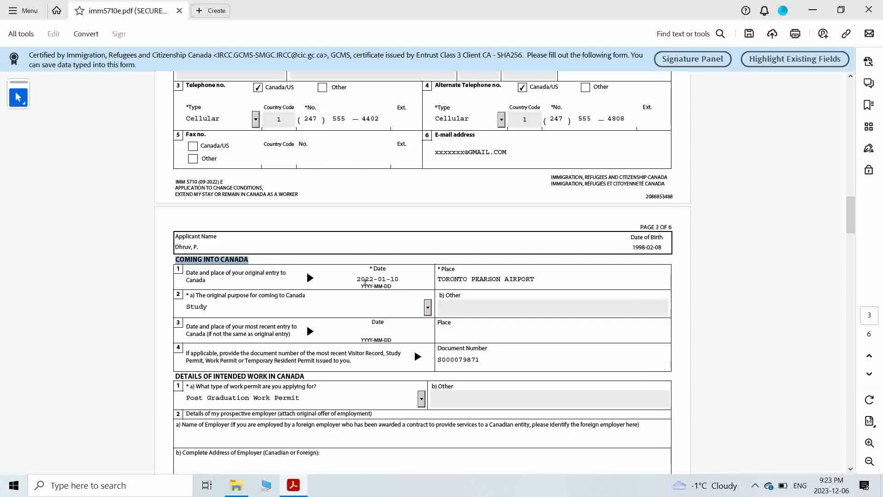
left_click(372, 278)
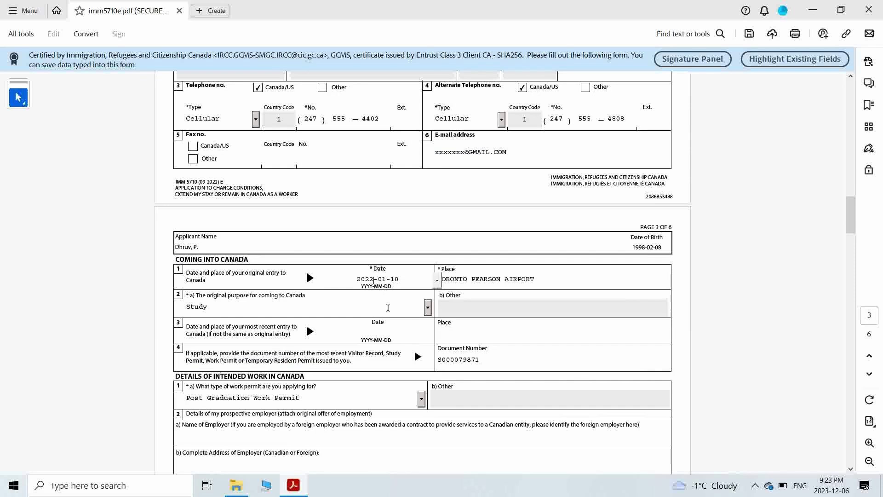
key("BackSpace")
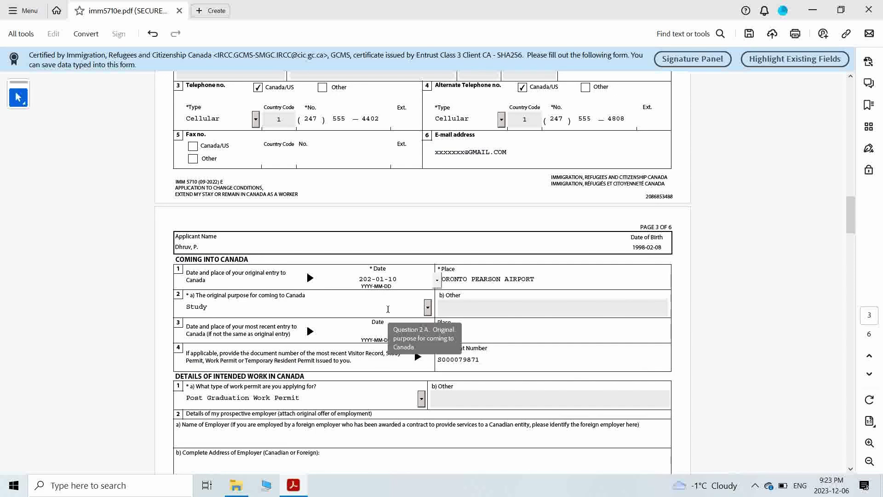
type("1")
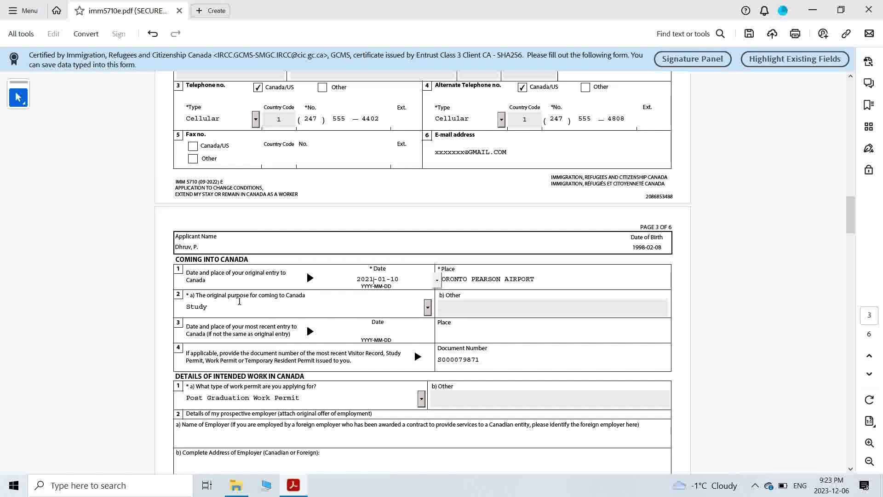
left_click(427, 307)
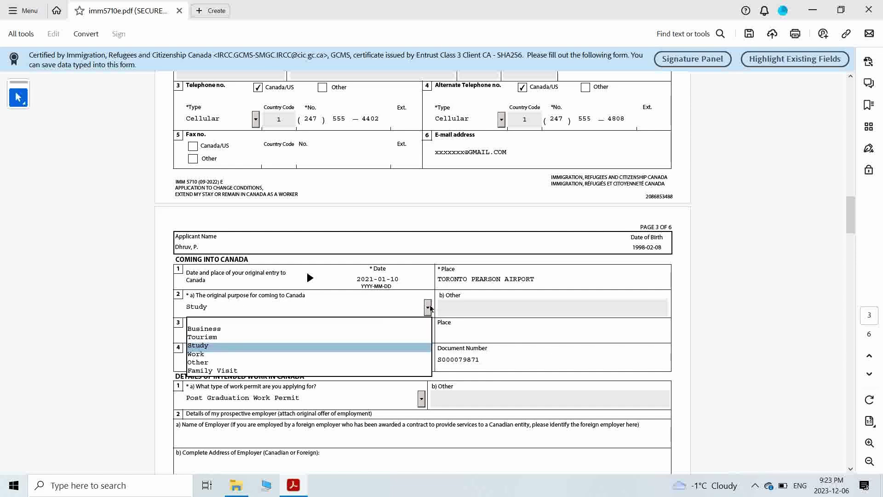
left_click(429, 308)
left_click(428, 309)
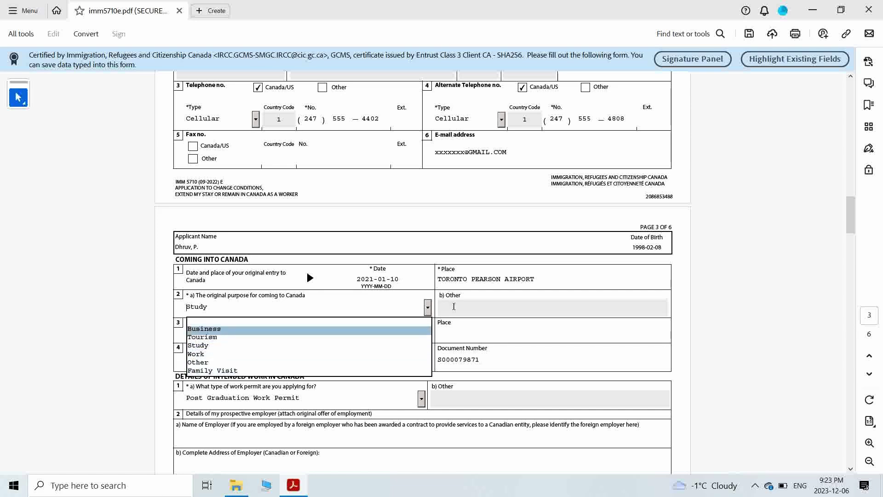
left_click(431, 309)
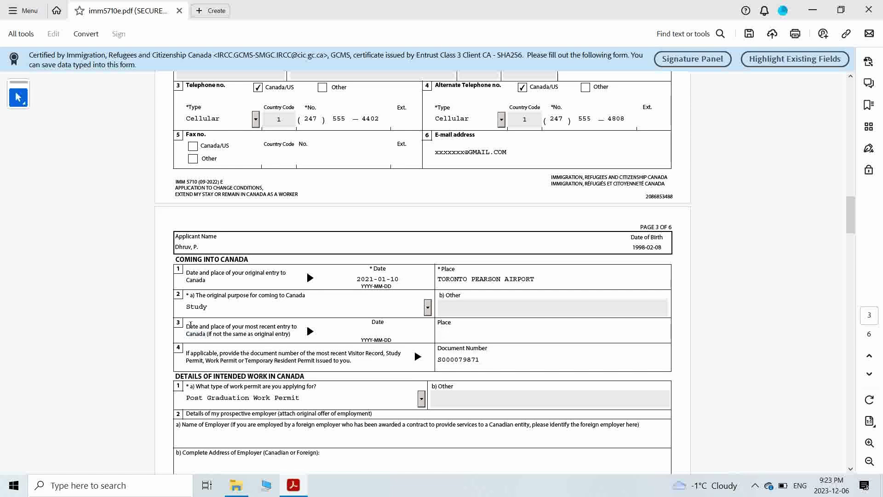
left_click(460, 333)
left_click_drag(315, 353, 363, 360)
left_click(463, 358)
double_click(463, 359)
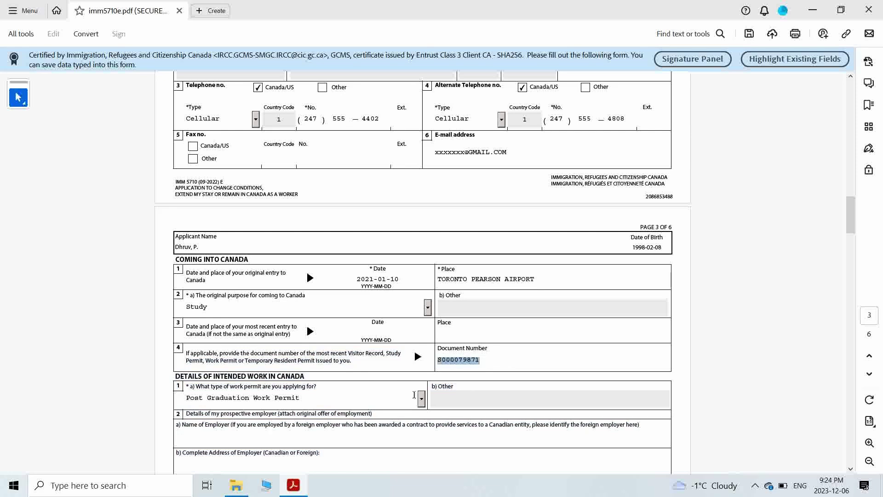
- Check the work permit type list and keep Post Graduation Work Permit selected
scroll(210, 246, "down", 3)
left_click_drag(189, 320, 242, 320)
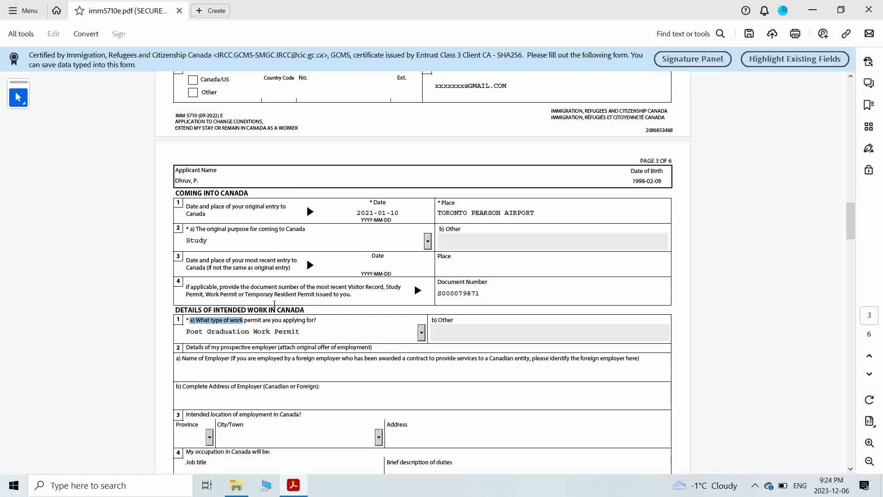
left_click_drag(303, 310, 198, 319)
left_click(248, 316)
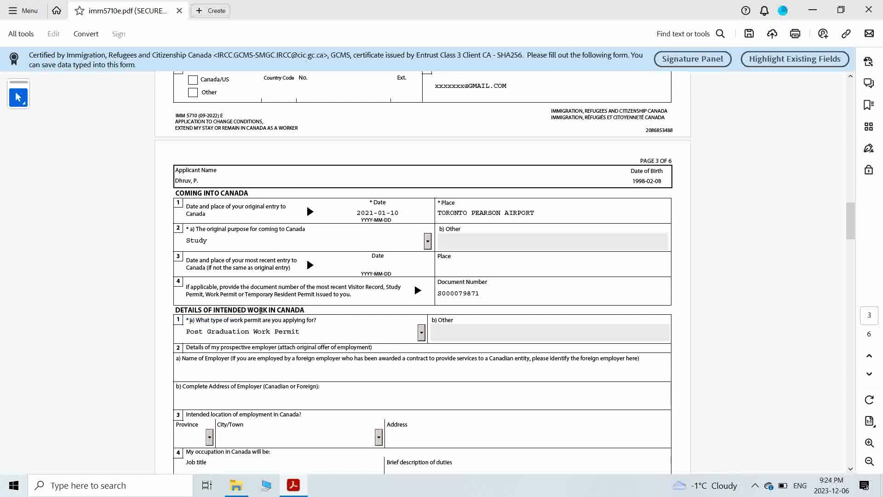
scroll(172, 259, "down", 2)
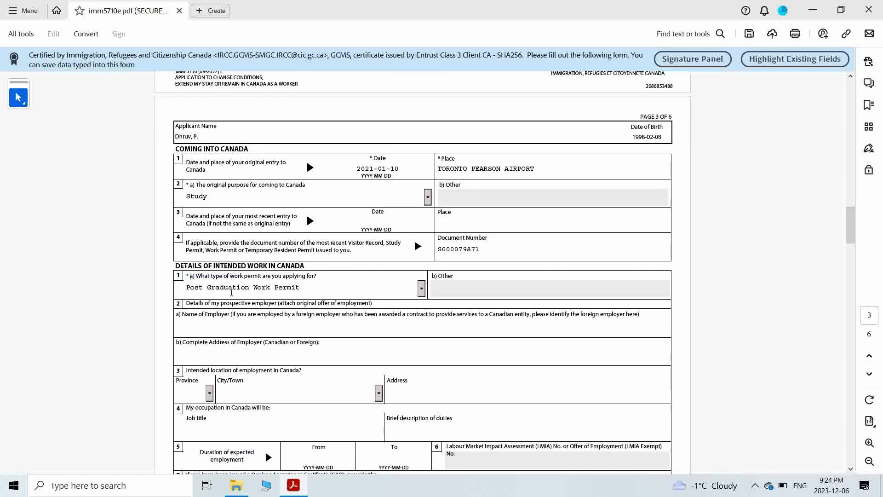
left_click_drag(203, 277, 314, 268)
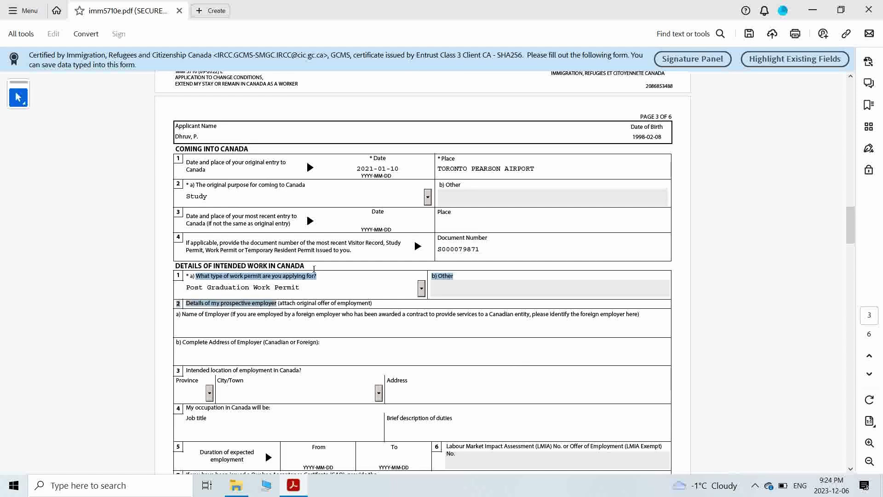
left_click(262, 288)
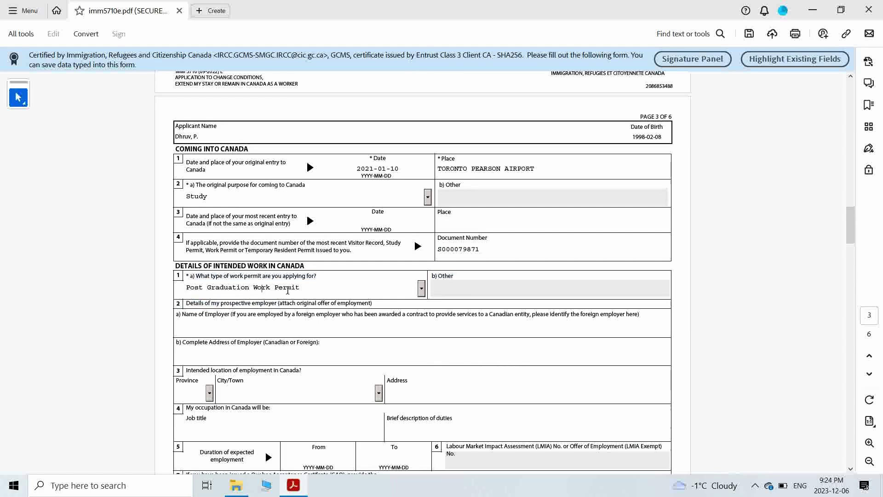
left_click(423, 289)
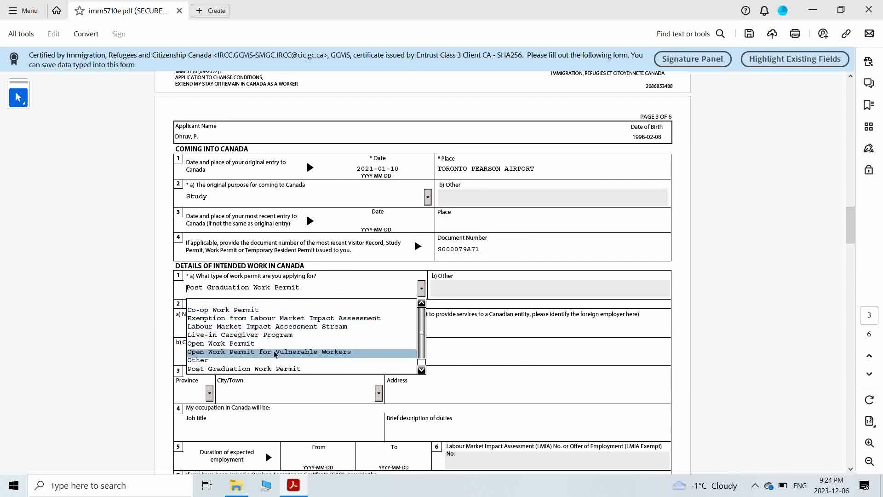
left_click(276, 368)
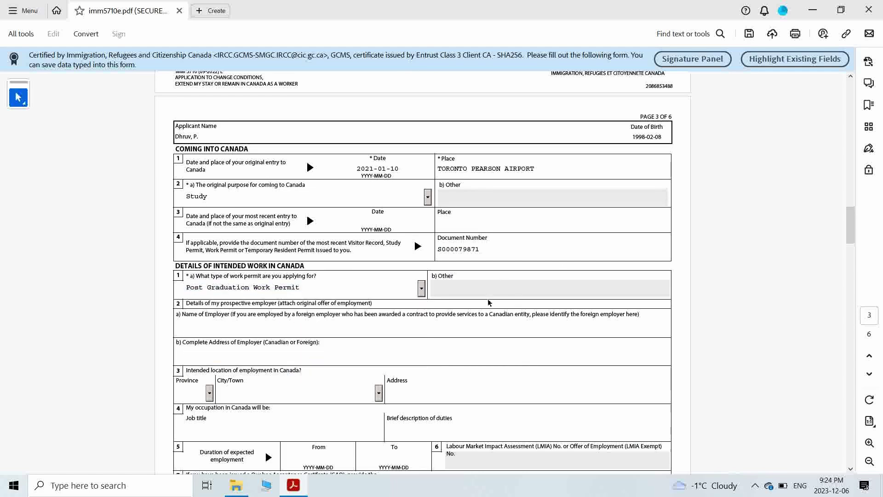
left_click(445, 284)
- Review the blank prospective employer details, employer address and job title fields
left_click_drag(185, 303, 365, 302)
left_click(120, 349)
scroll(121, 342, "down", 3)
scroll(121, 342, "up", 3)
scroll(399, 287, "down", 1)
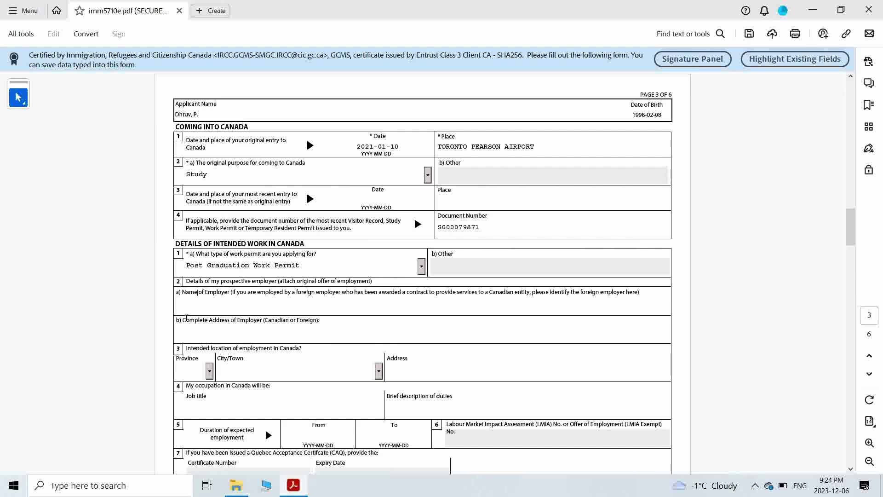
left_click_drag(187, 317, 278, 318)
scroll(328, 336, "down", 2)
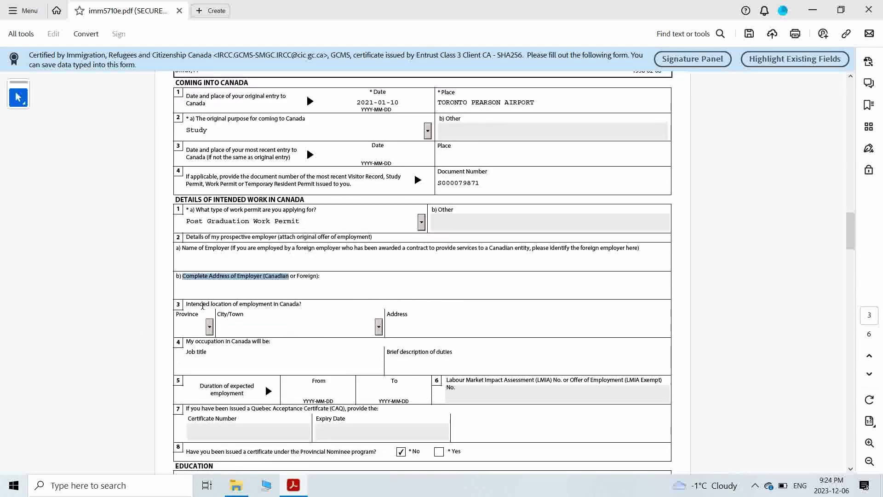
left_click_drag(186, 304, 294, 309)
scroll(294, 309, "down", 2)
left_click(195, 307)
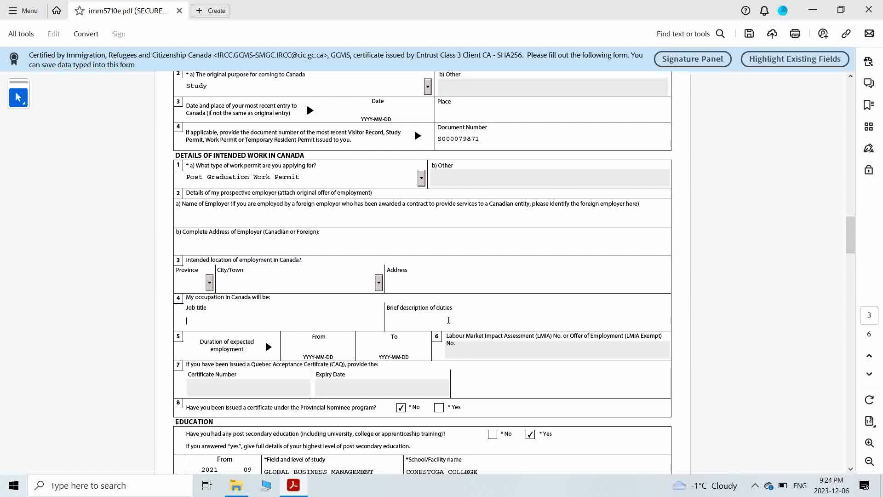
scroll(448, 321, "down", 2)
scroll(430, 319, "down", 6)
double_click(202, 246)
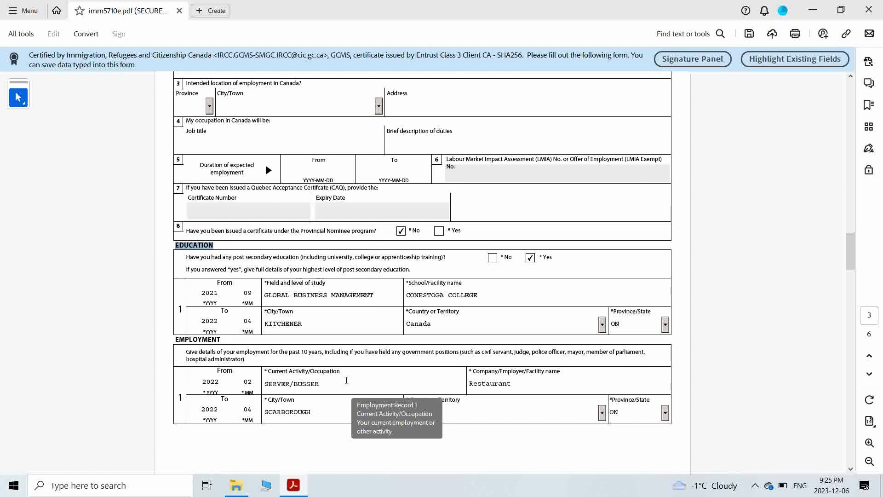
- Review the post-secondary education entry, Global Business Management starting 2021
scroll(343, 369, "down", 1)
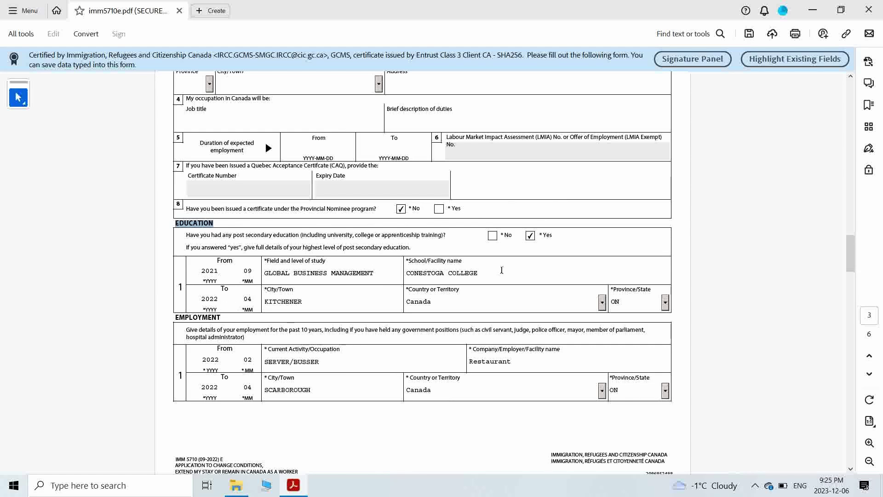
scroll(658, 293, "down", 2)
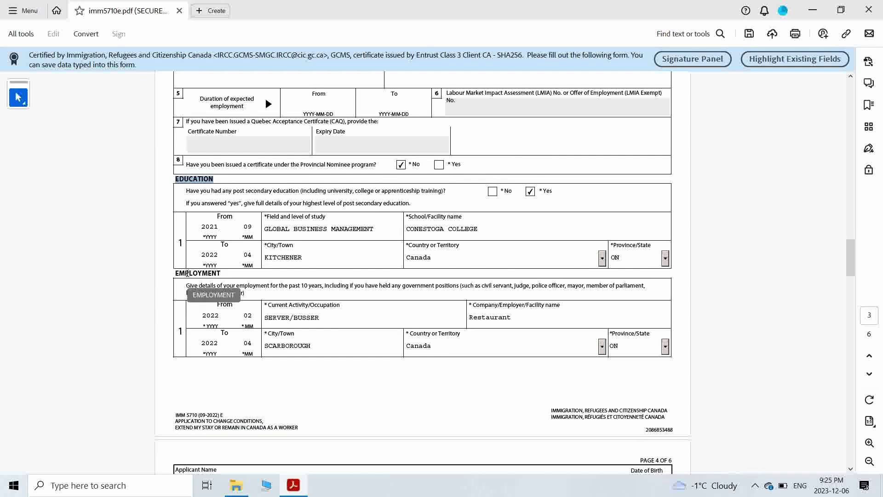
scroll(214, 279, "down", 3)
scroll(214, 280, "down", 8)
scroll(204, 181, "up", 9)
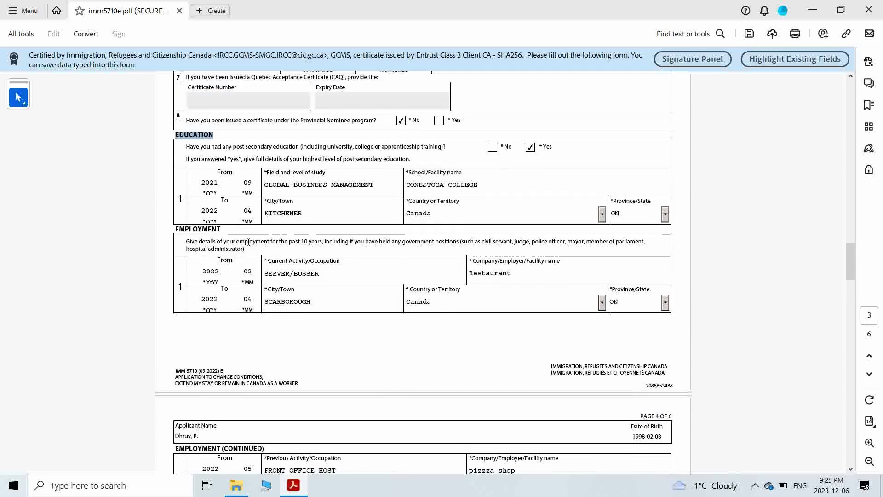
left_click(186, 146)
left_click_drag(187, 145, 396, 146)
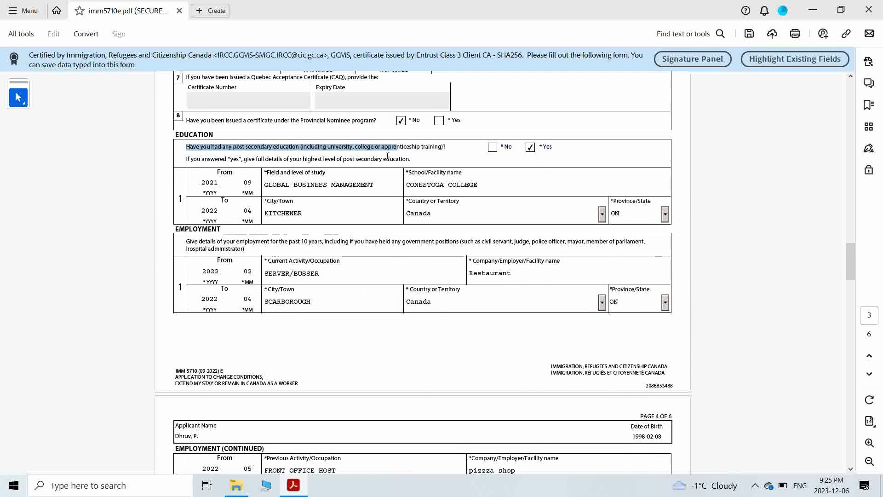
left_click_drag(289, 159, 412, 157)
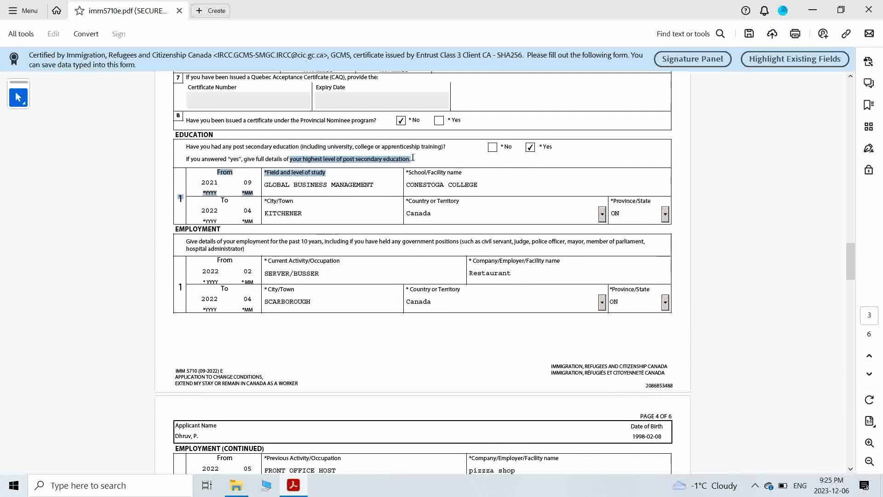
left_click(415, 158)
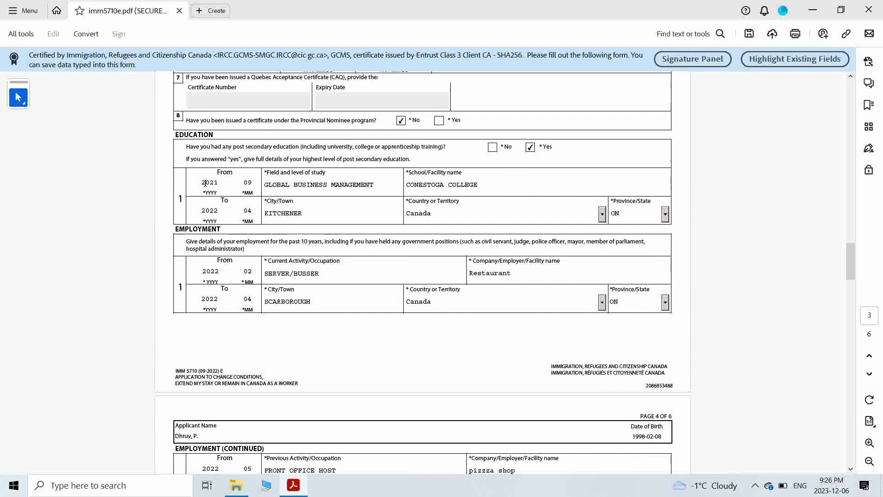
left_click_drag(203, 182, 269, 186)
left_click(193, 178)
- Read the employment history instructions and continue to page 4's employment entries
scroll(321, 202, "down", 1)
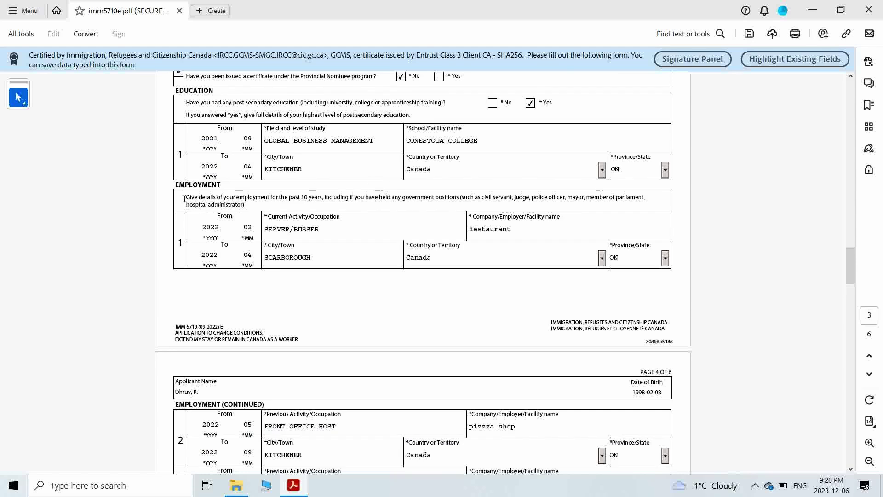
left_click_drag(184, 198, 232, 202)
left_click(297, 199)
left_click_drag(351, 196, 446, 197)
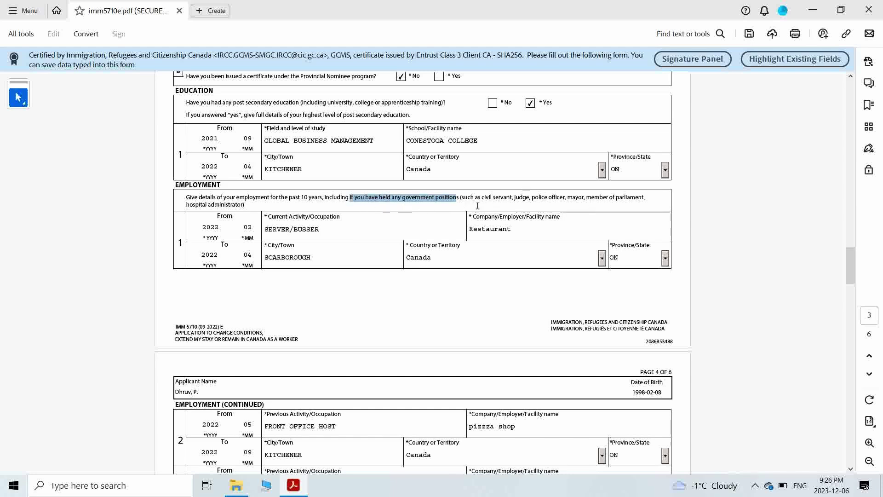
scroll(477, 205, "down", 2)
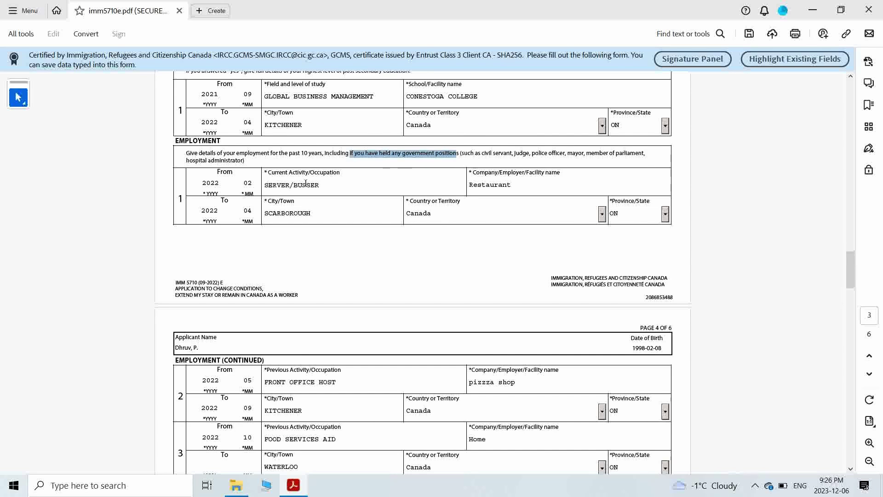
- Read through background questions 1a to 2c, selecting each question's text
scroll(287, 215, "down", 6)
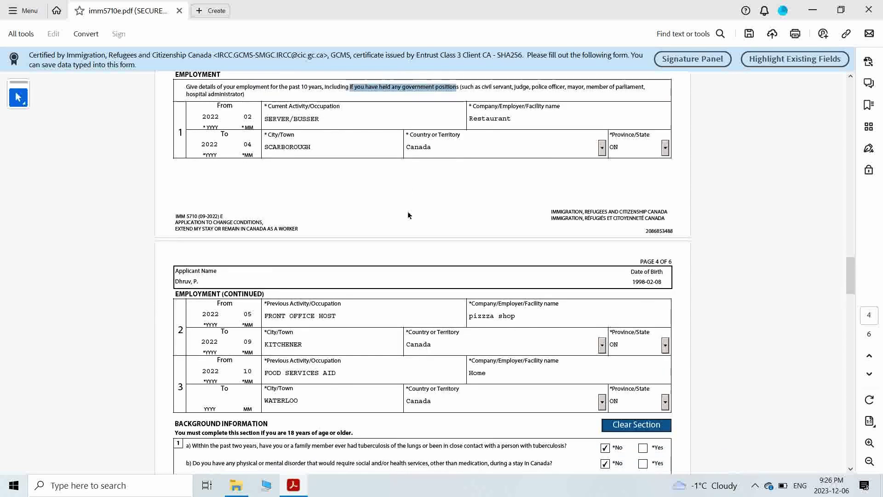
left_click_drag(264, 249, 361, 247)
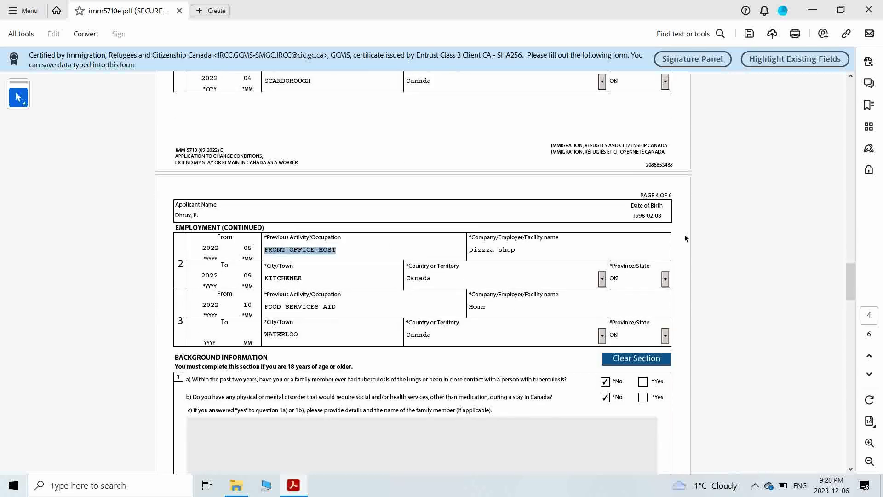
left_click_drag(265, 307, 338, 306)
scroll(299, 324, "down", 3)
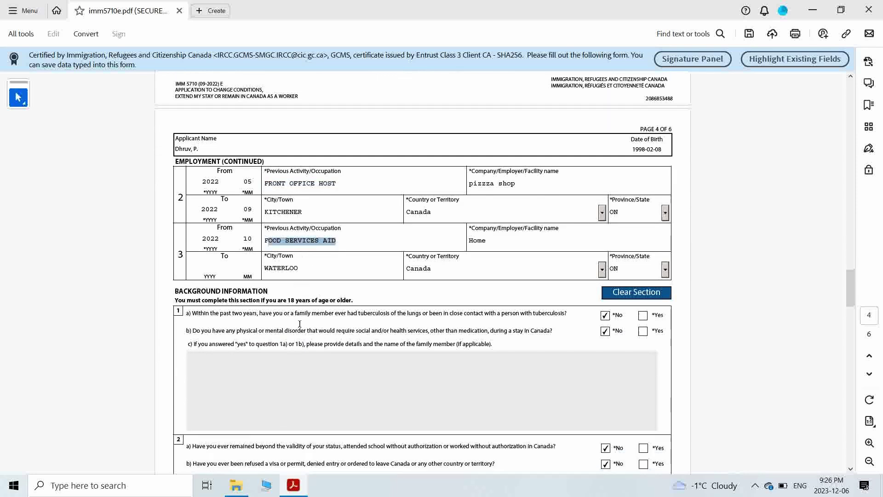
scroll(262, 282, "down", 1)
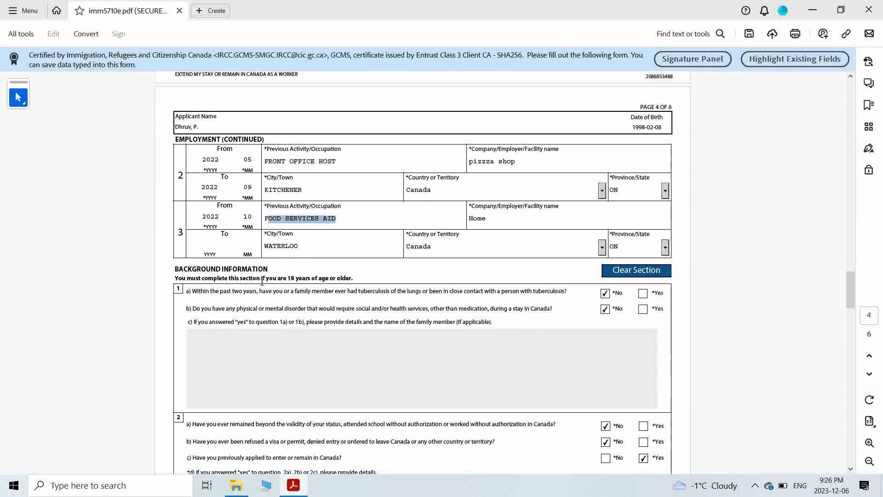
scroll(225, 286, "down", 3)
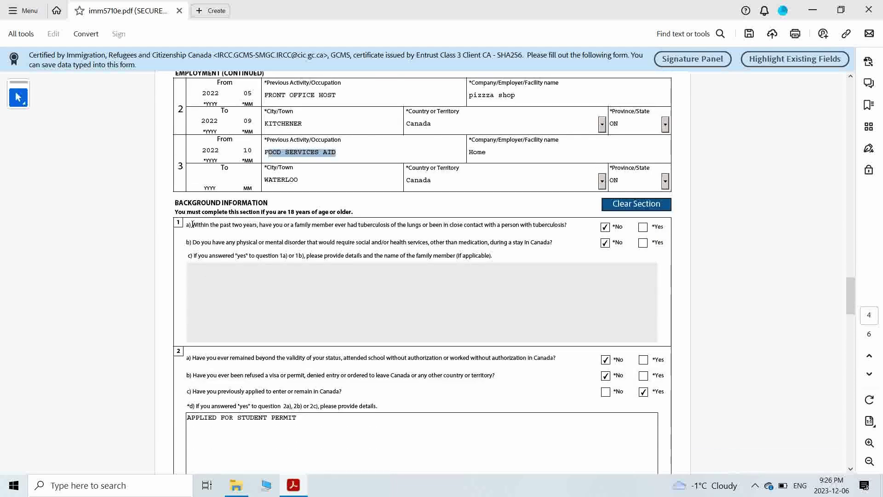
left_click_drag(192, 225, 443, 248)
left_click(567, 229)
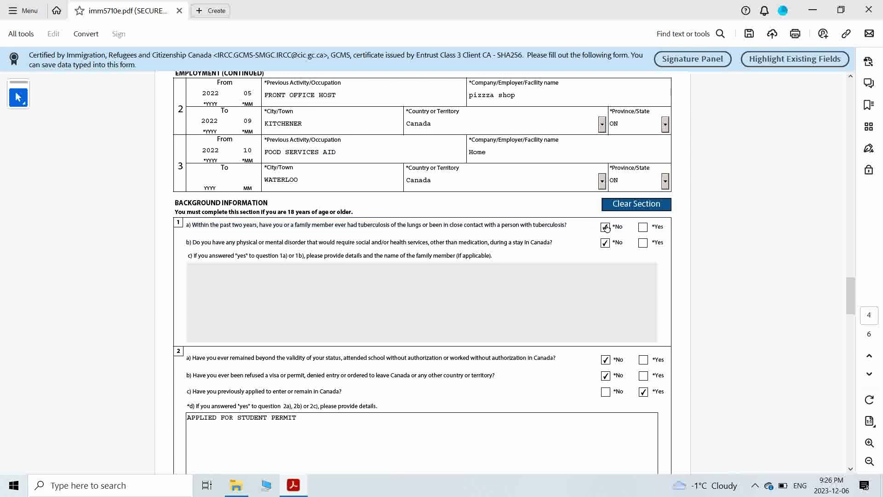
scroll(344, 334, "down", 4)
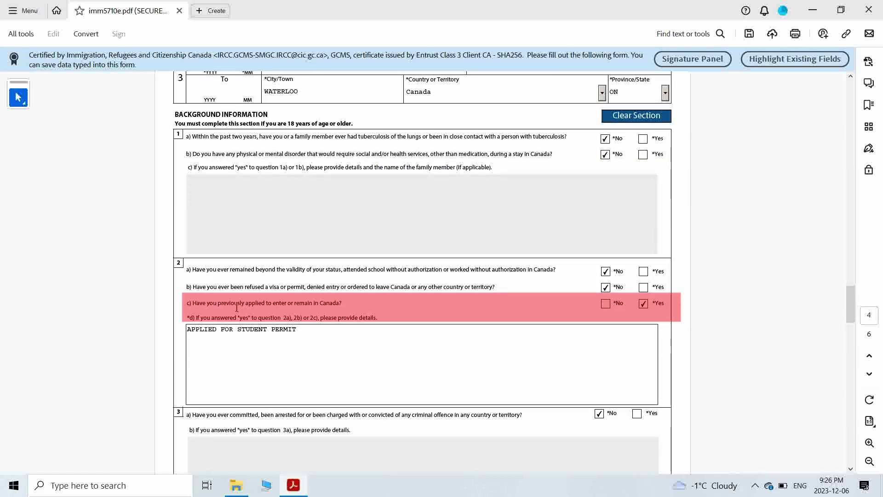
left_click_drag(193, 300, 353, 302)
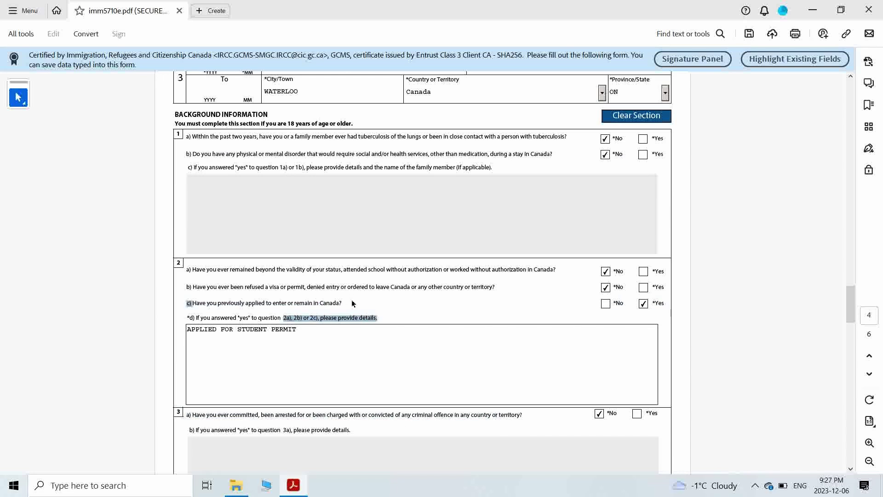
left_click(176, 306)
left_click_drag(189, 303, 359, 307)
left_click(1, 328)
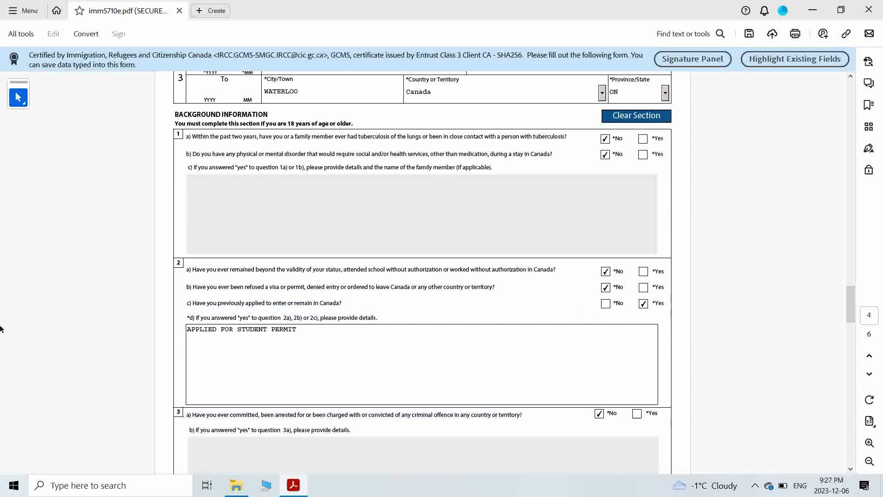
- Read background questions 4a, 5 and 6, then reach the Disclosure section
scroll(193, 233, "down", 10)
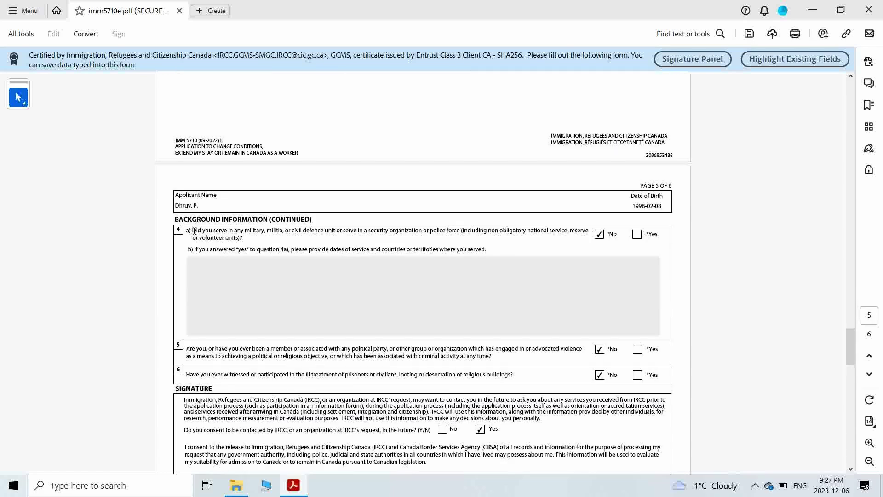
left_click_drag(193, 231, 416, 226)
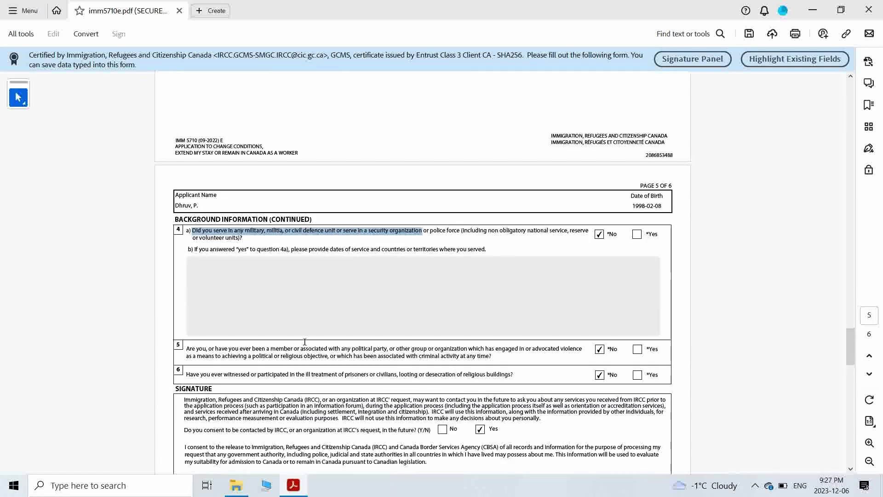
left_click_drag(184, 349, 467, 349)
scroll(566, 353, "down", 3)
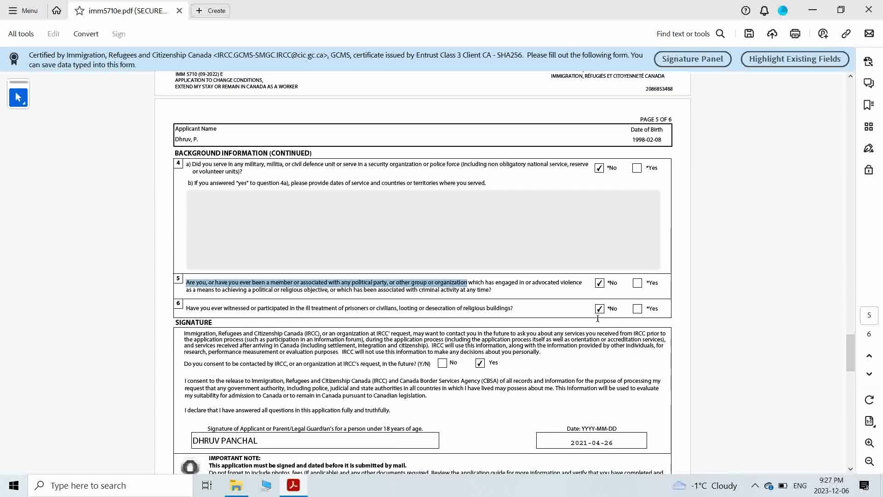
left_click_drag(180, 314, 312, 311)
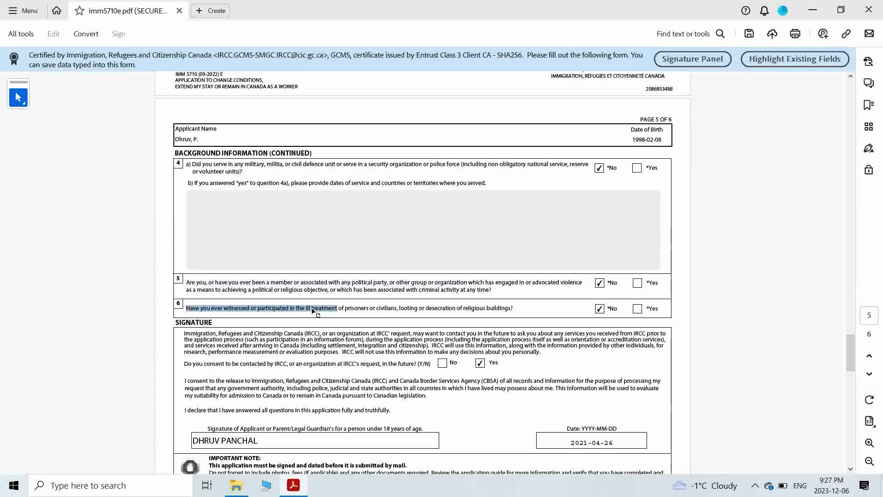
scroll(312, 311, "down", 10)
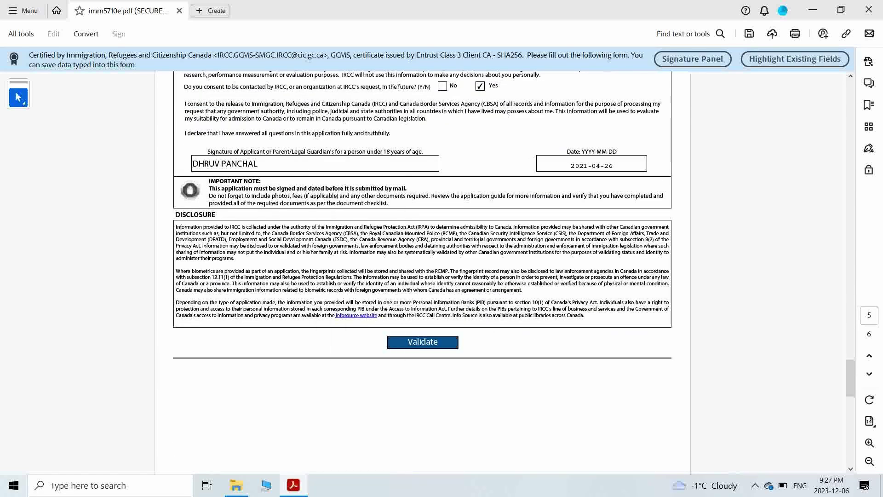
scroll(603, 254, "down", 1)
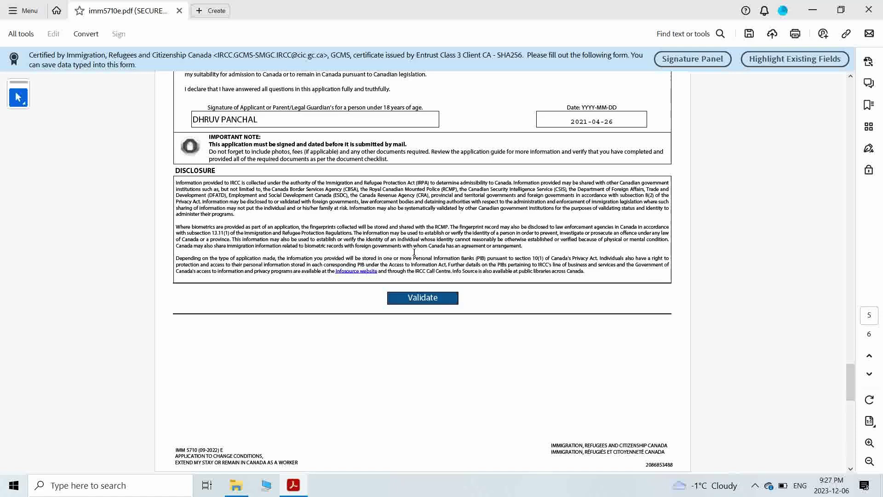
- Validate the IMM5710 form, accept the success message, and return to page 1 showing Validated Yes
left_click(433, 298)
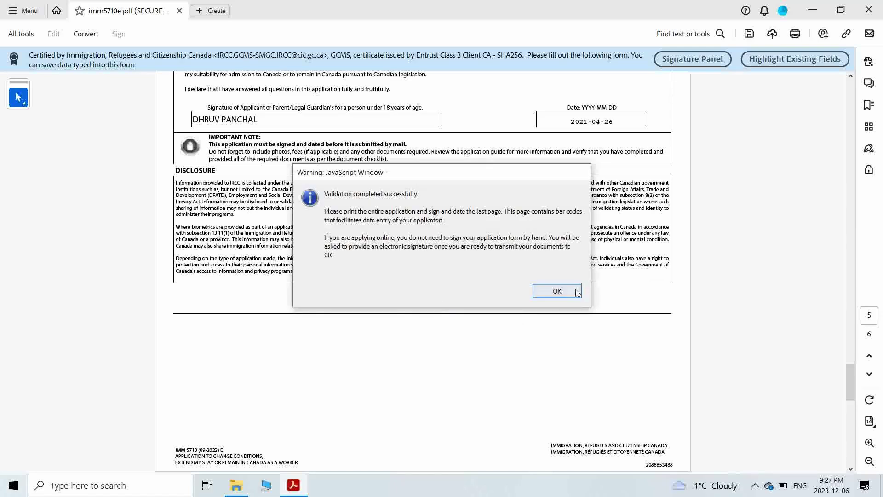
left_click(556, 291)
scroll(631, 280, "up", 10)
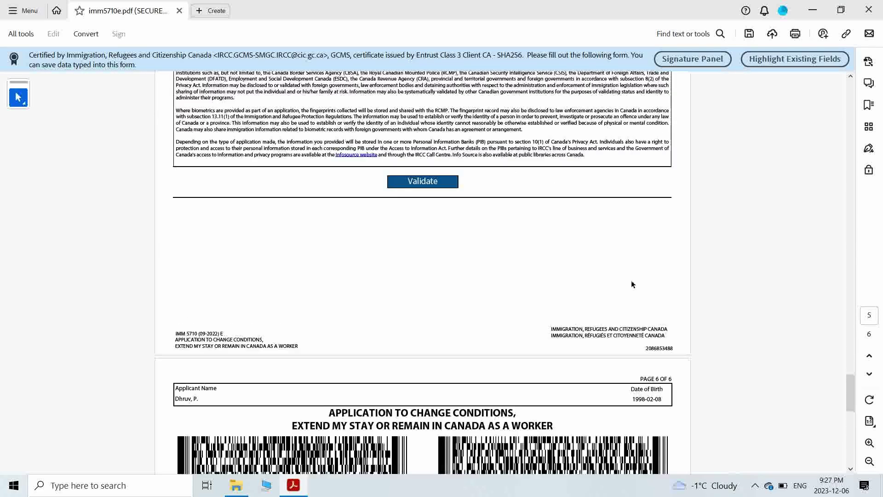
scroll(624, 289, "up", 3)
mouse_move(844, 338)
left_mouse_down()
mouse_move(815, 158)
mouse_move(794, 89)
mouse_move(828, 360)
mouse_move(829, 215)
mouse_move(809, 103)
left_mouse_up()
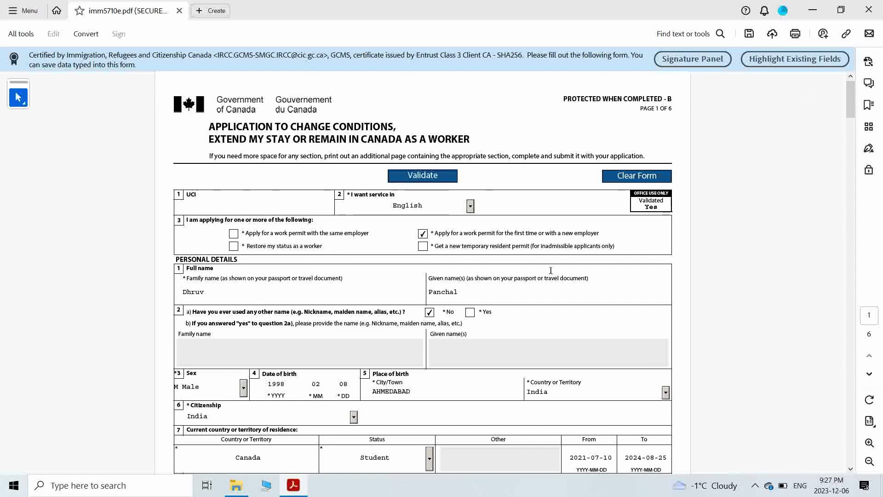
- Close the IMM5710 form without saving and return to the IRCC checklist showing IMM5710 Not provided
scroll(551, 271, "down", 4)
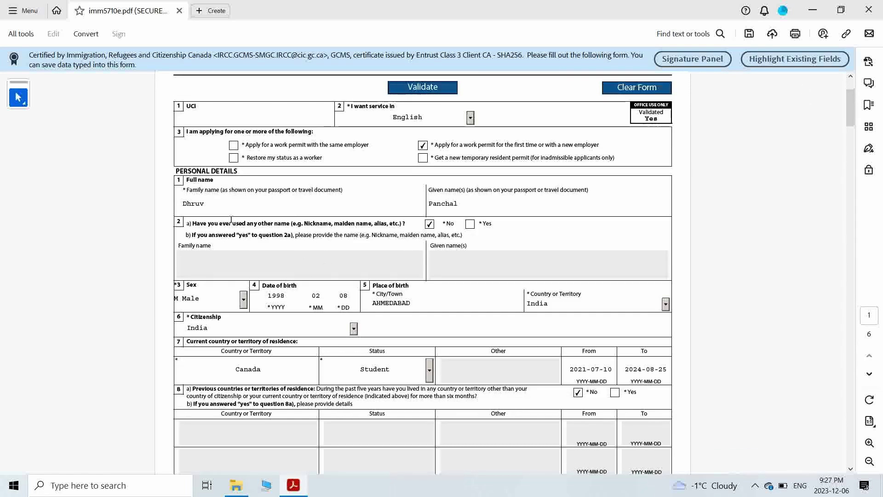
scroll(231, 220, "down", 3)
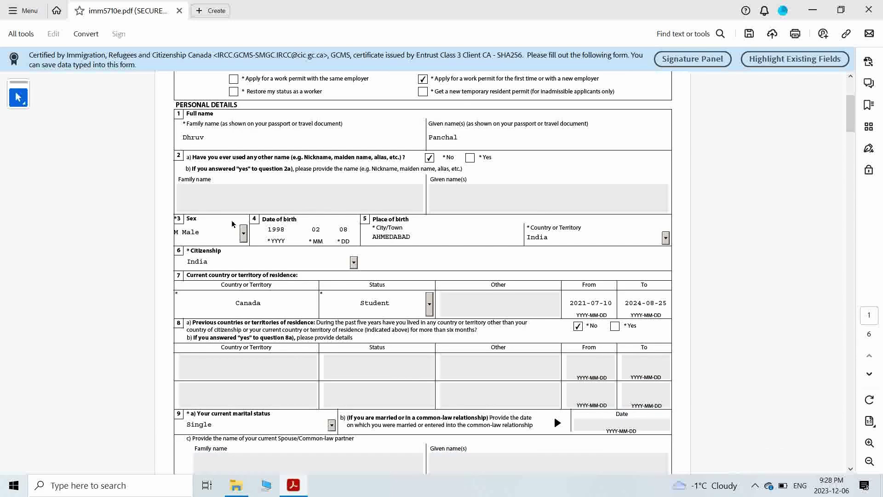
scroll(231, 224, "down", 4)
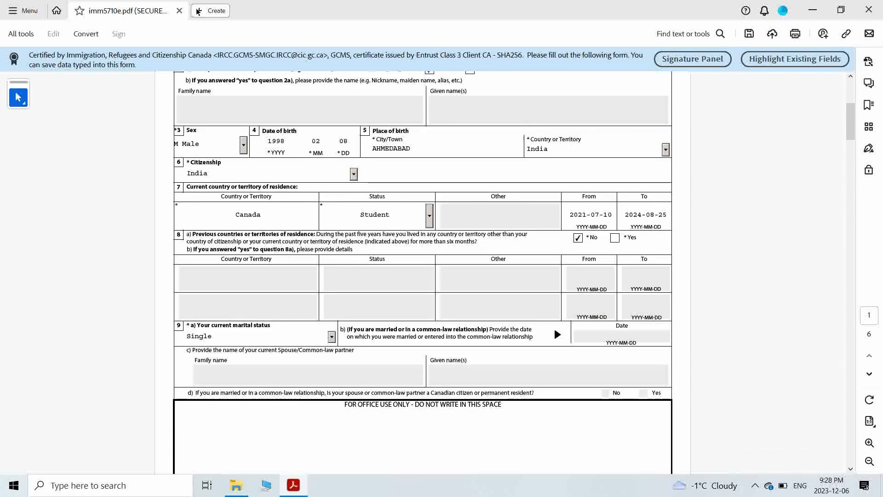
left_click(178, 11)
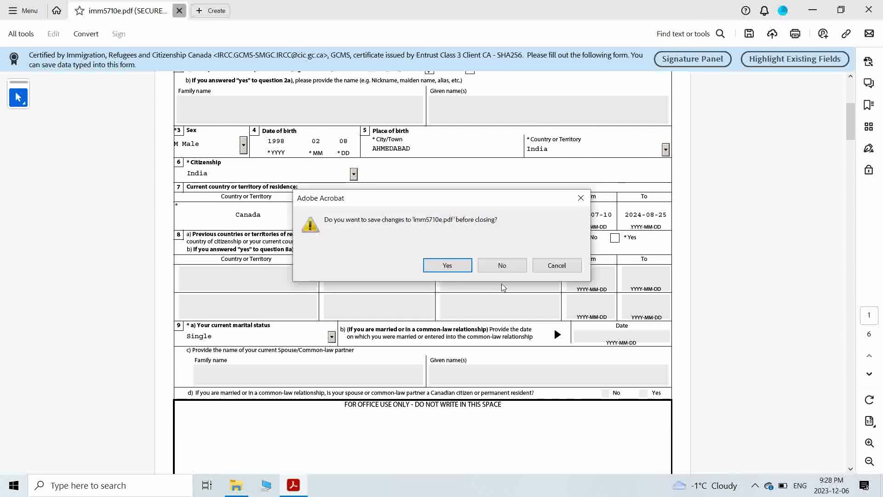
left_click(501, 266)
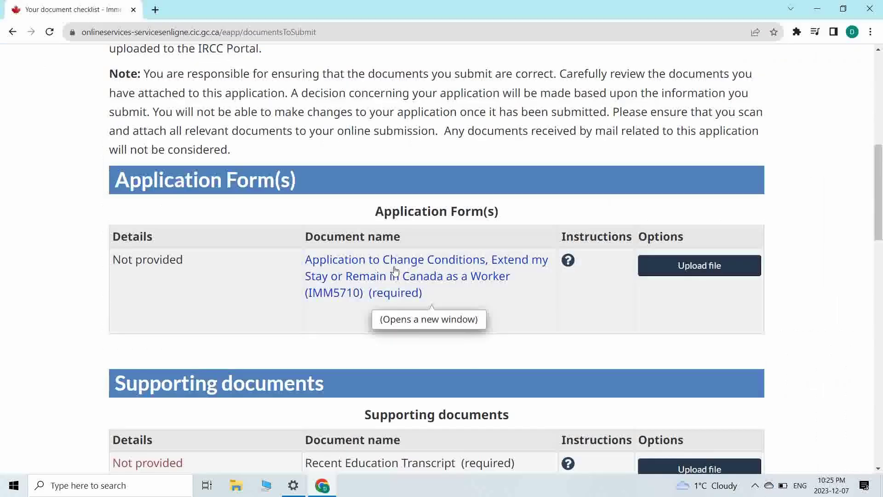
scroll(395, 270, "down", 1)
scroll(156, 278, "down", 2)
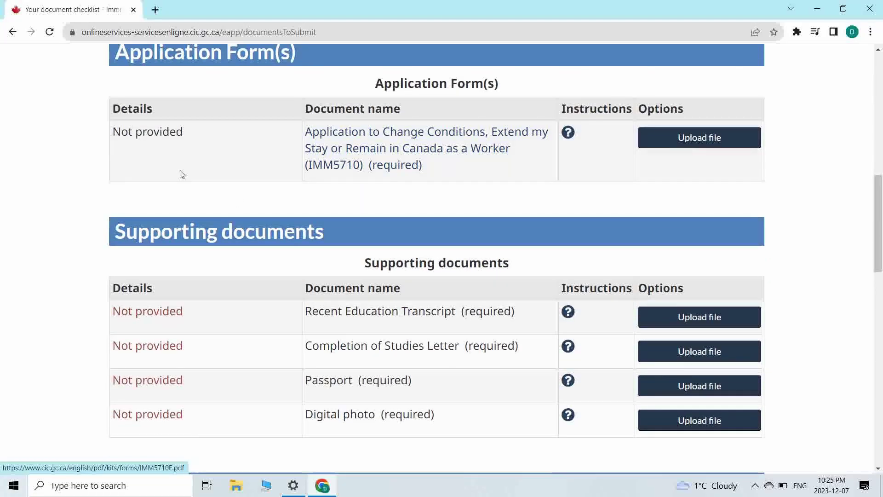
left_click_drag(116, 132, 191, 132)
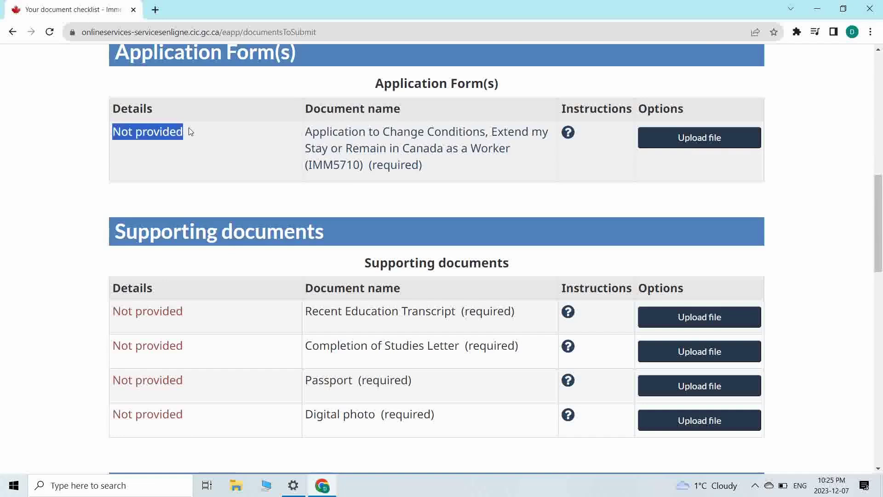
left_click(255, 179)
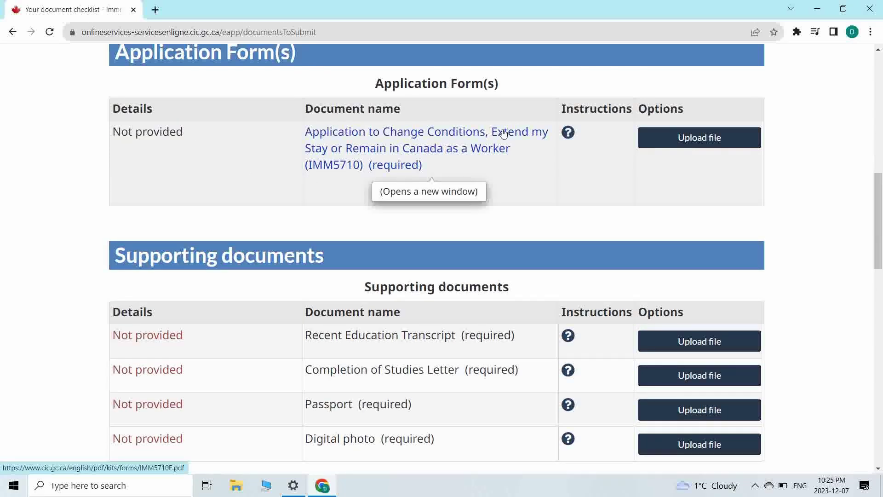
scroll(395, 270, "up", 2)
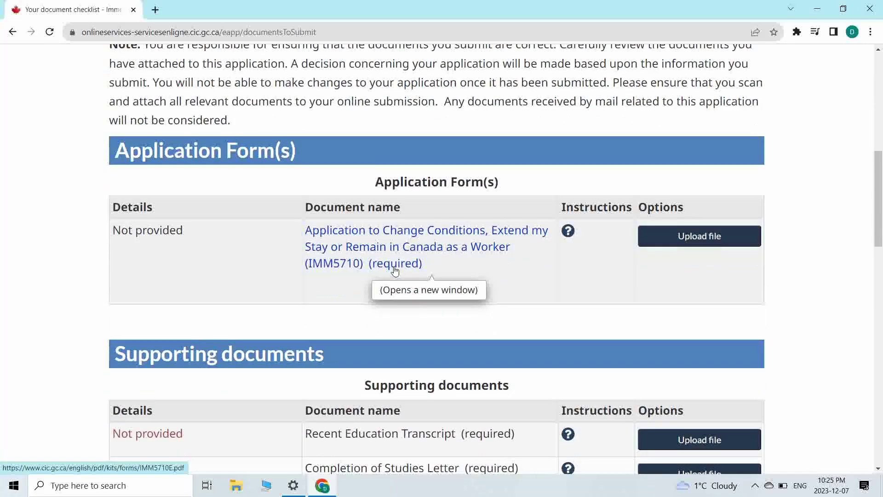
scroll(395, 271, "down", 2)
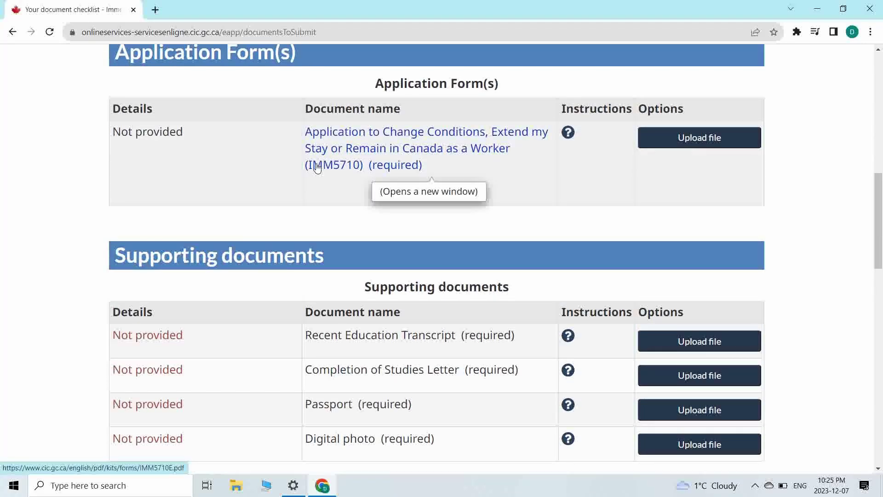
left_click_drag(117, 131, 190, 132)
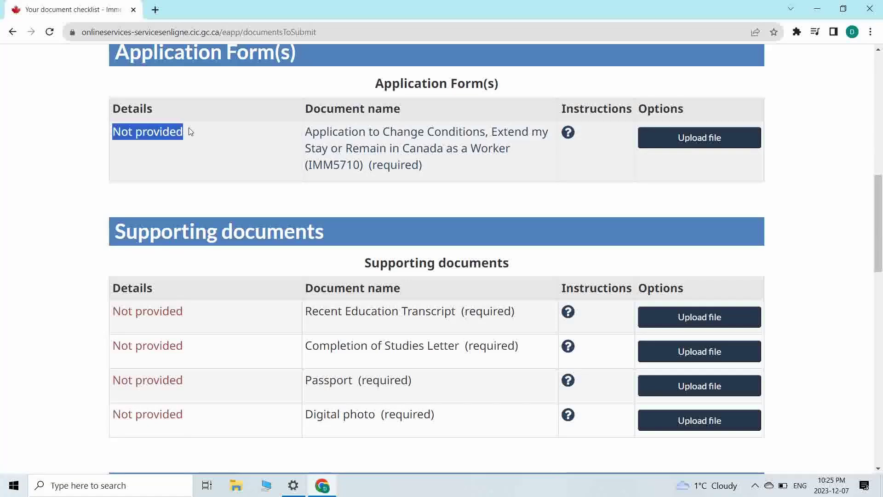
left_click(255, 180)
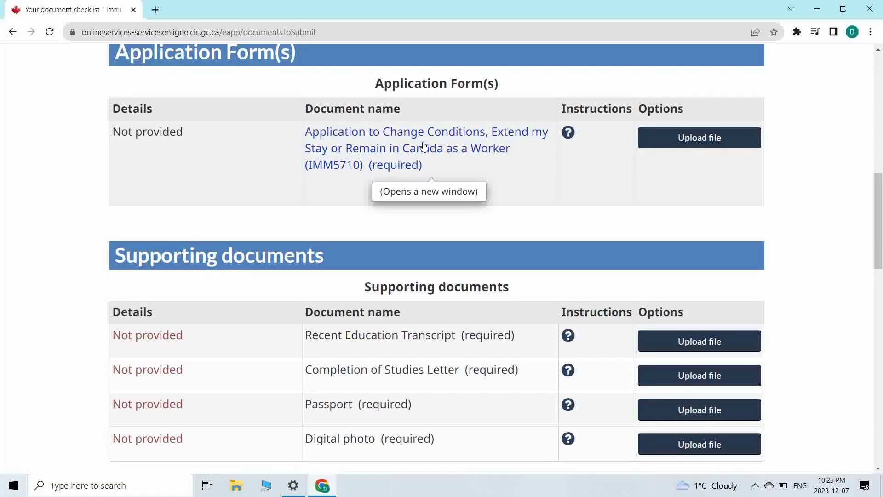